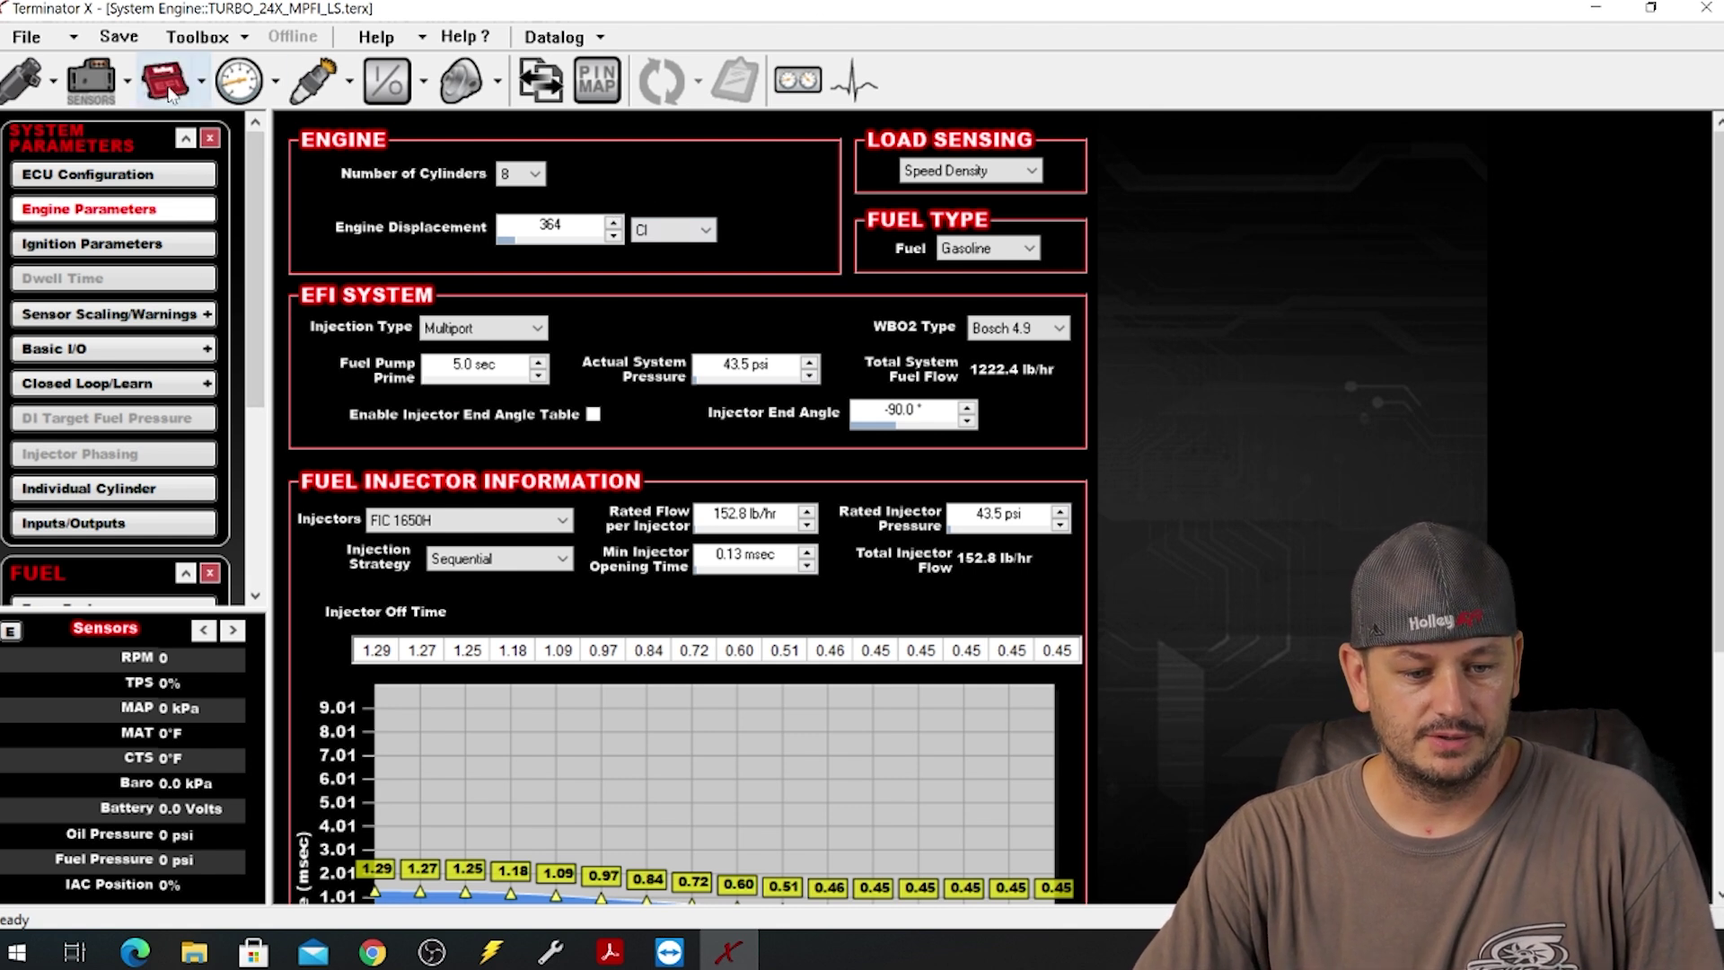
Keep Speed Density load sensing, accept automatic fuel and spark axis updates, and show Base Fuel.
{"action": "left_click", "coordinate": [72, 215]}
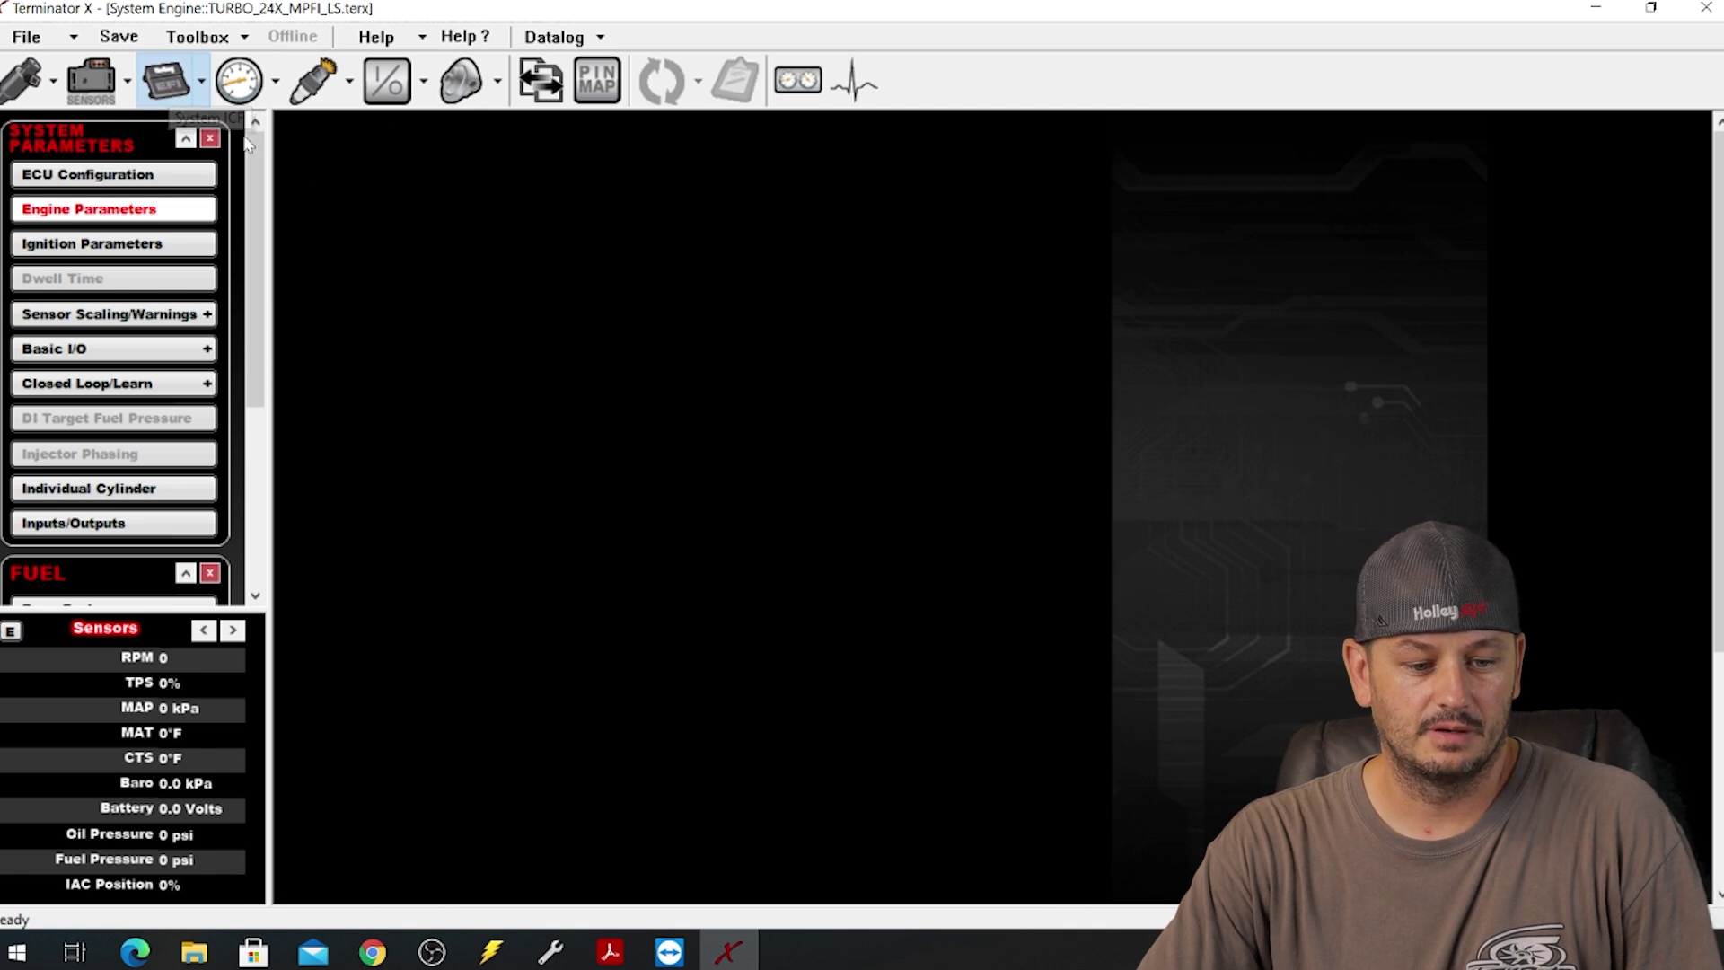
{"action": "left_click", "coordinate": [72, 218]}
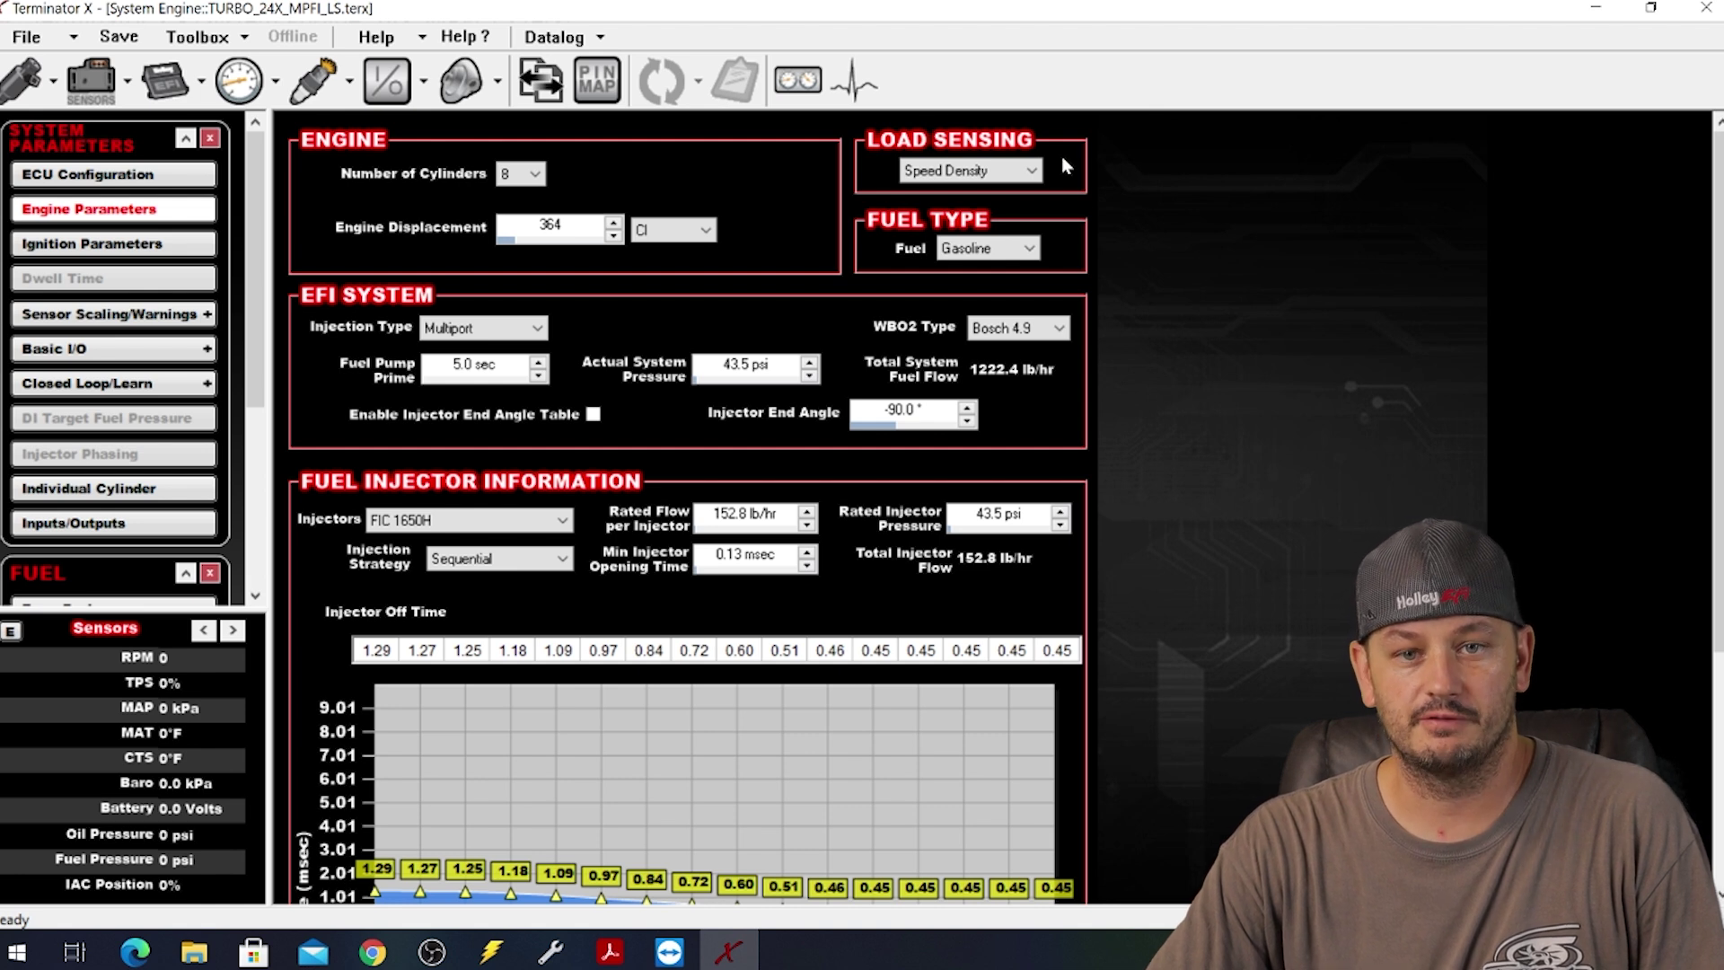
{"action": "left_click", "coordinate": [1035, 173]}
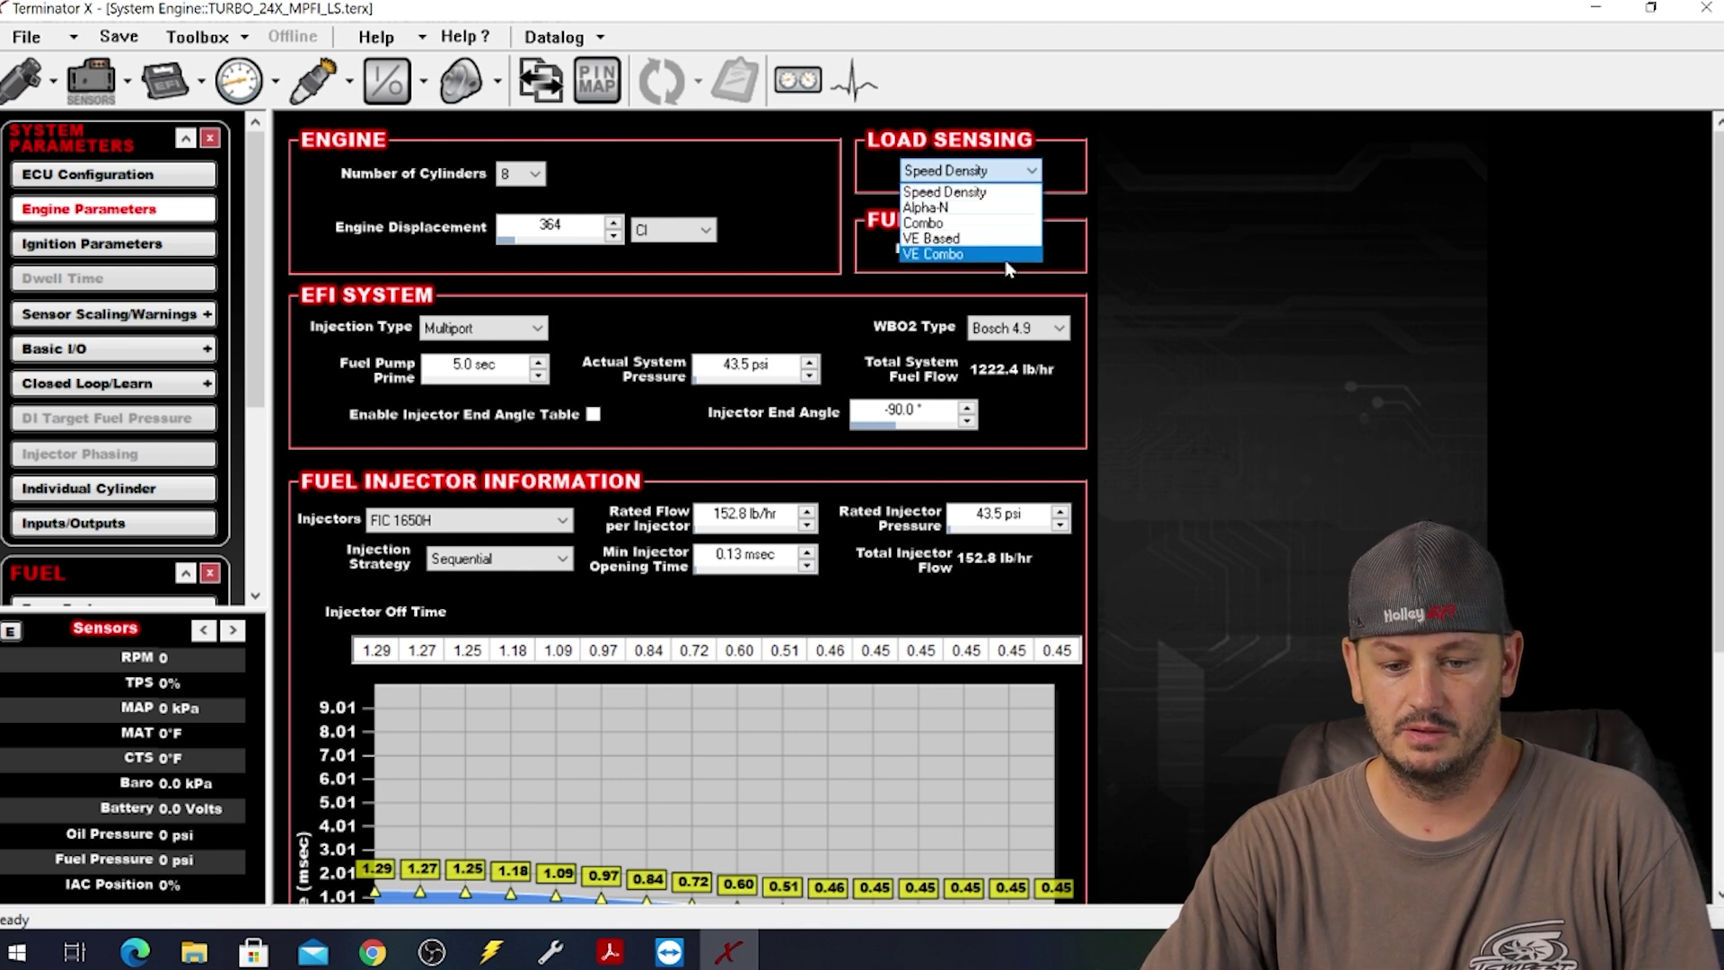
{"action": "left_click", "coordinate": [968, 193]}
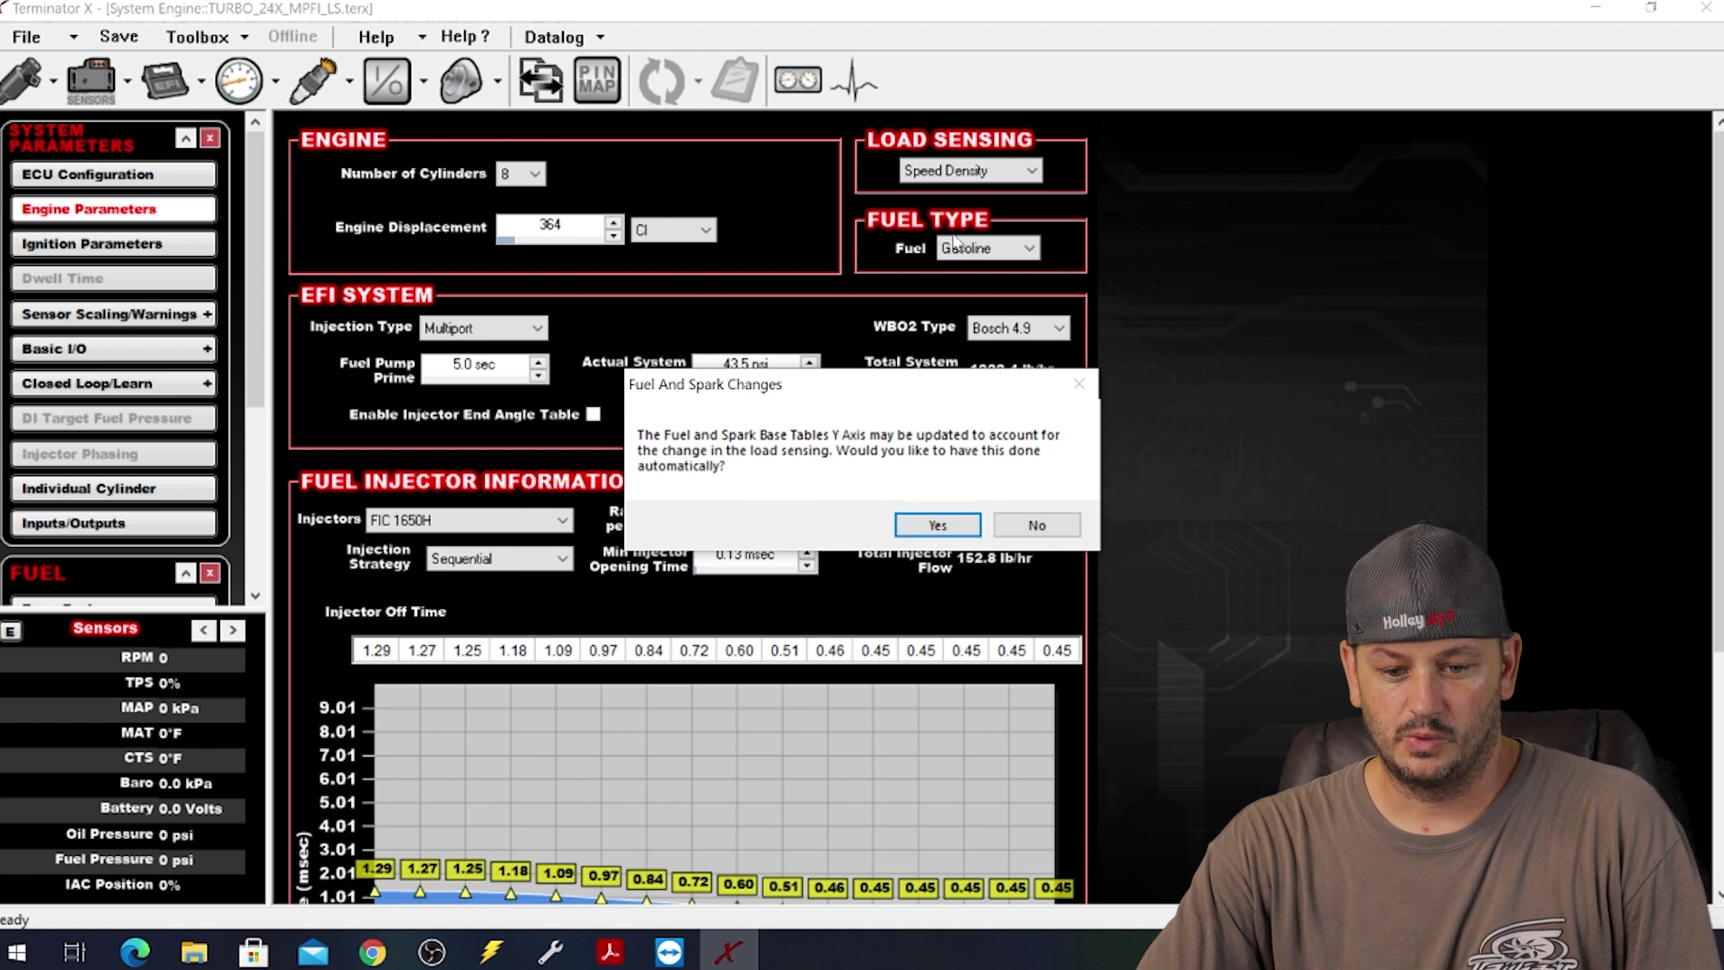
{"action": "left_click", "coordinate": [943, 524]}
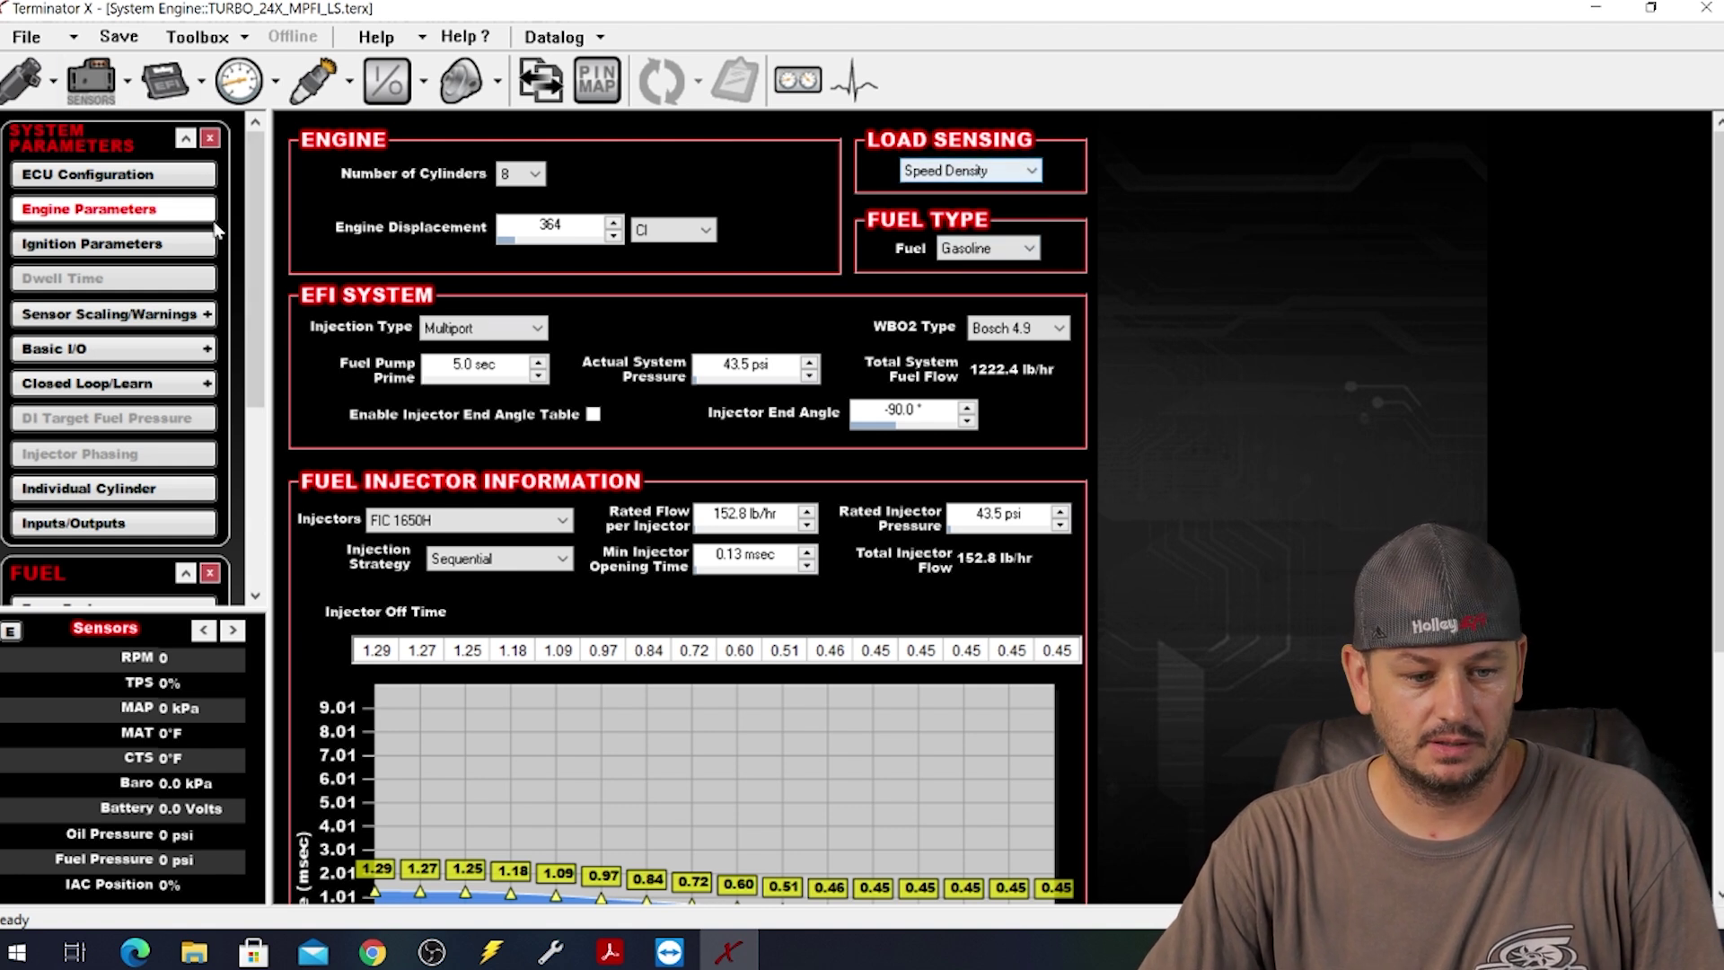
{"action": "left_click", "coordinate": [21, 81]}
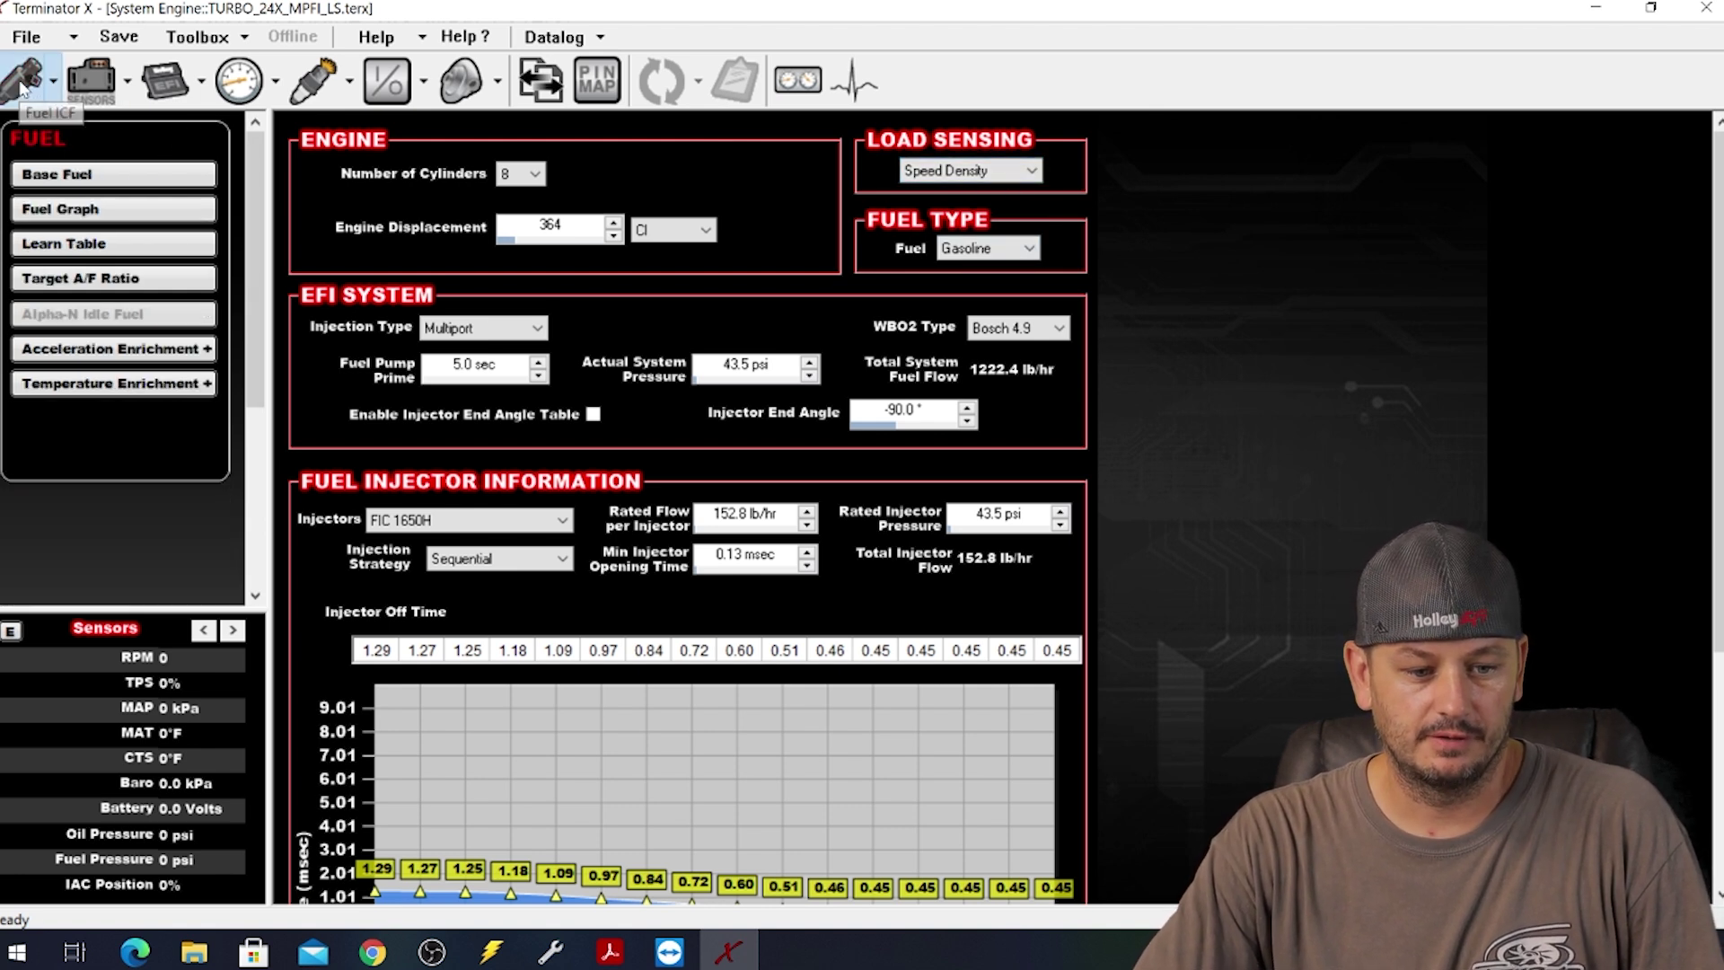
{"action": "left_click", "coordinate": [85, 170]}
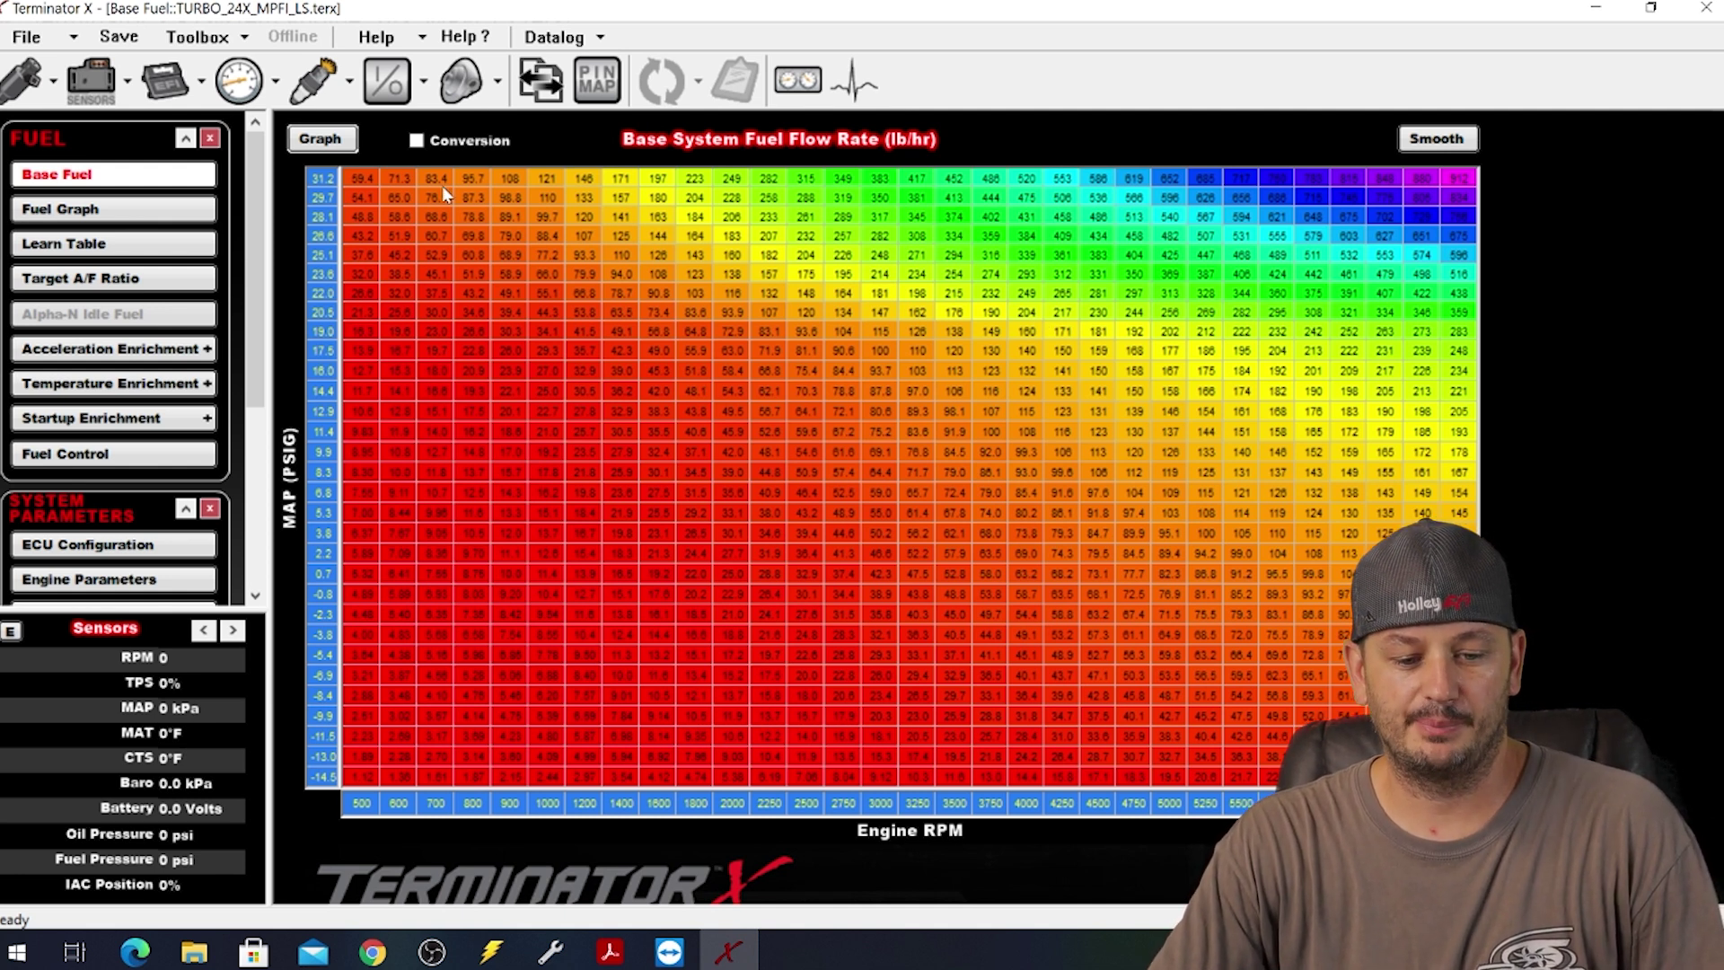
Inspect Base Fuel flow cells, such as the 116 and 442 values, then return to system parameters.
{"action": "left_click_drag", "start_coordinate": [358, 176], "coordinate": [1460, 777]}
{"action": "left_click", "coordinate": [991, 391]}
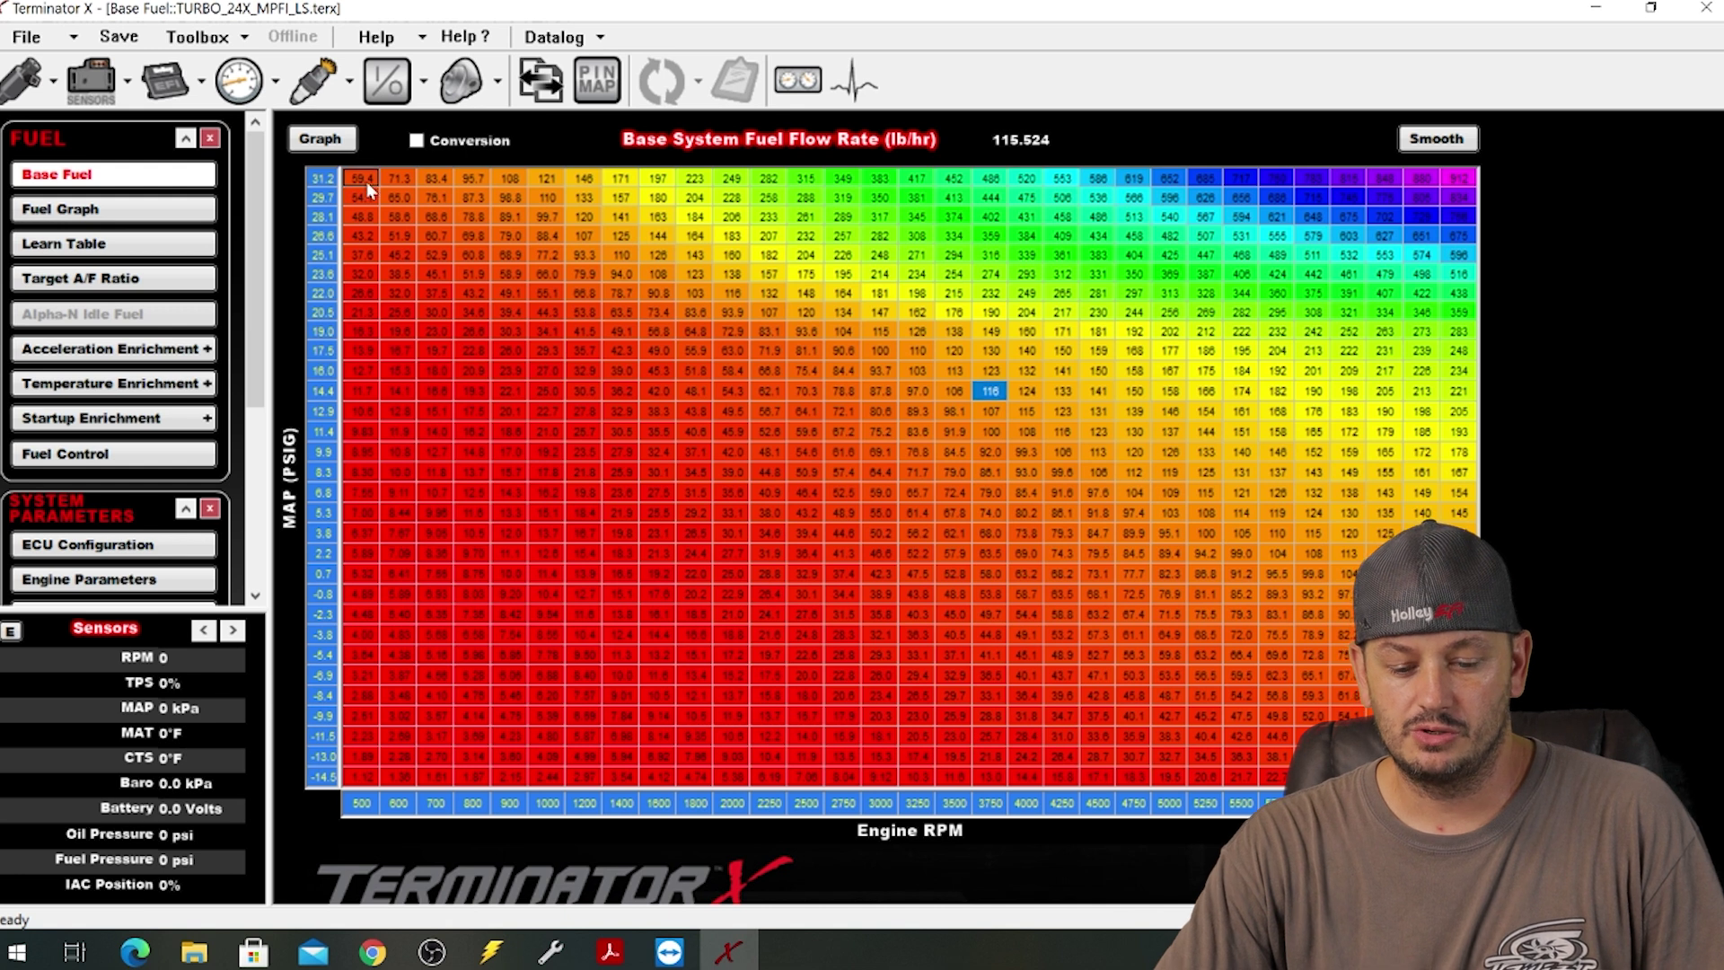
{"action": "left_click_drag", "start_coordinate": [362, 180], "coordinate": [843, 293]}
{"action": "left_click", "coordinate": [1313, 274]}
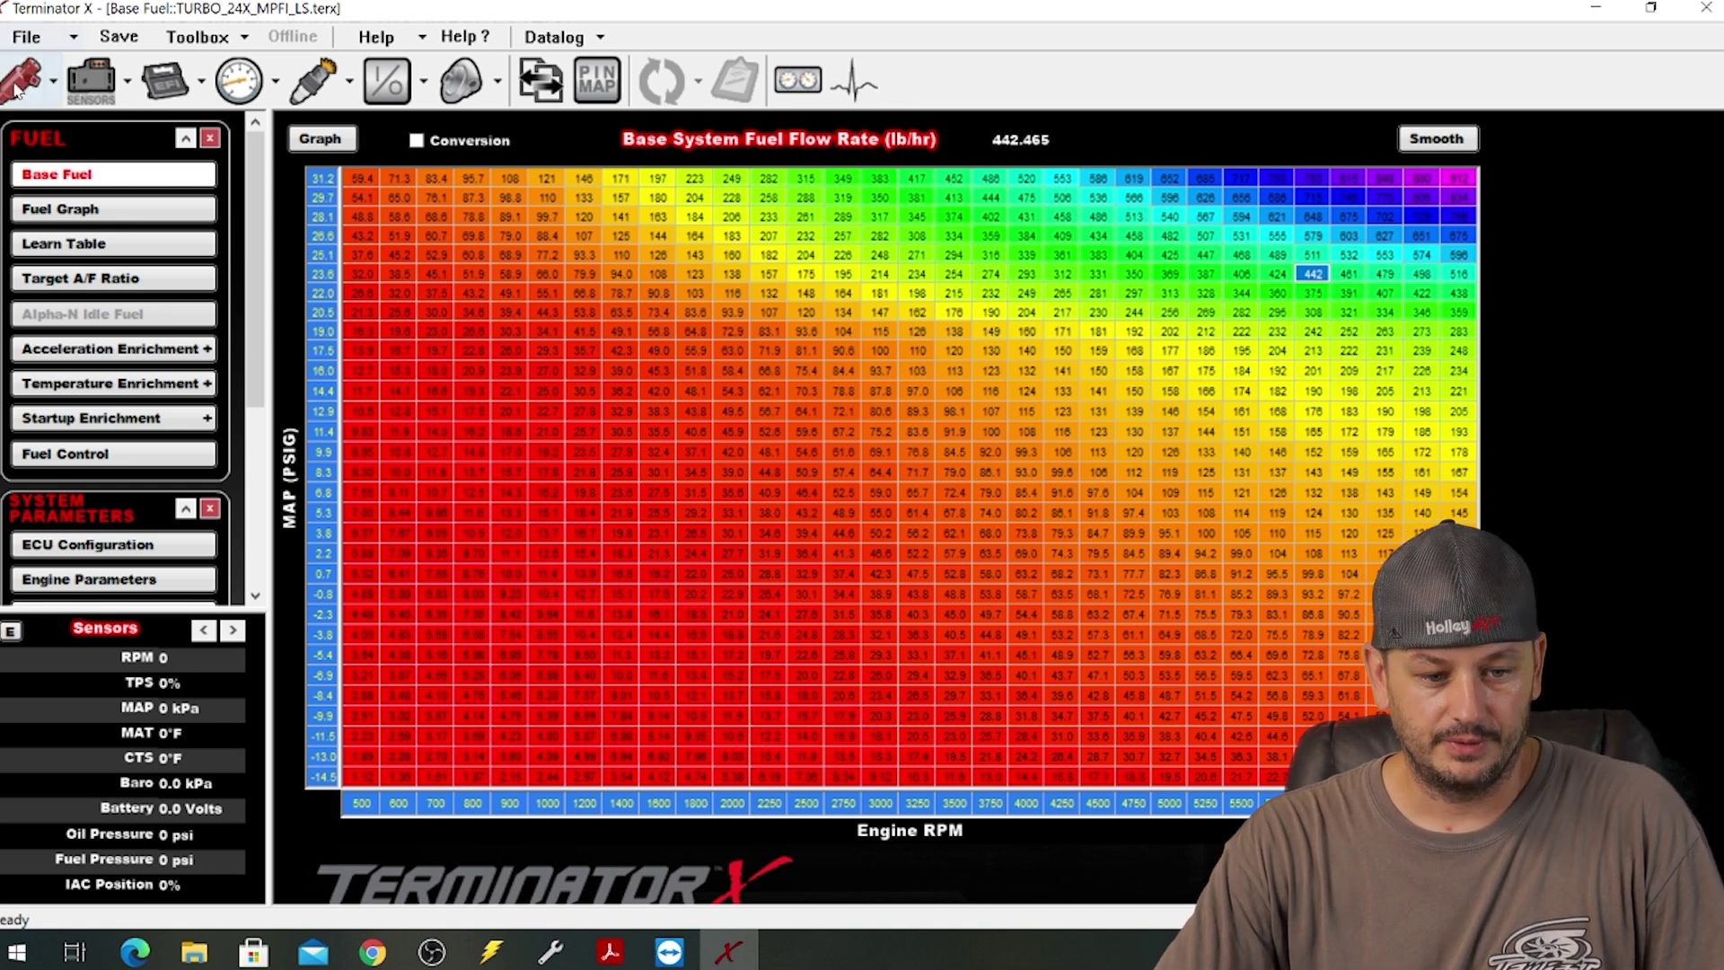
{"action": "left_click", "coordinate": [163, 83]}
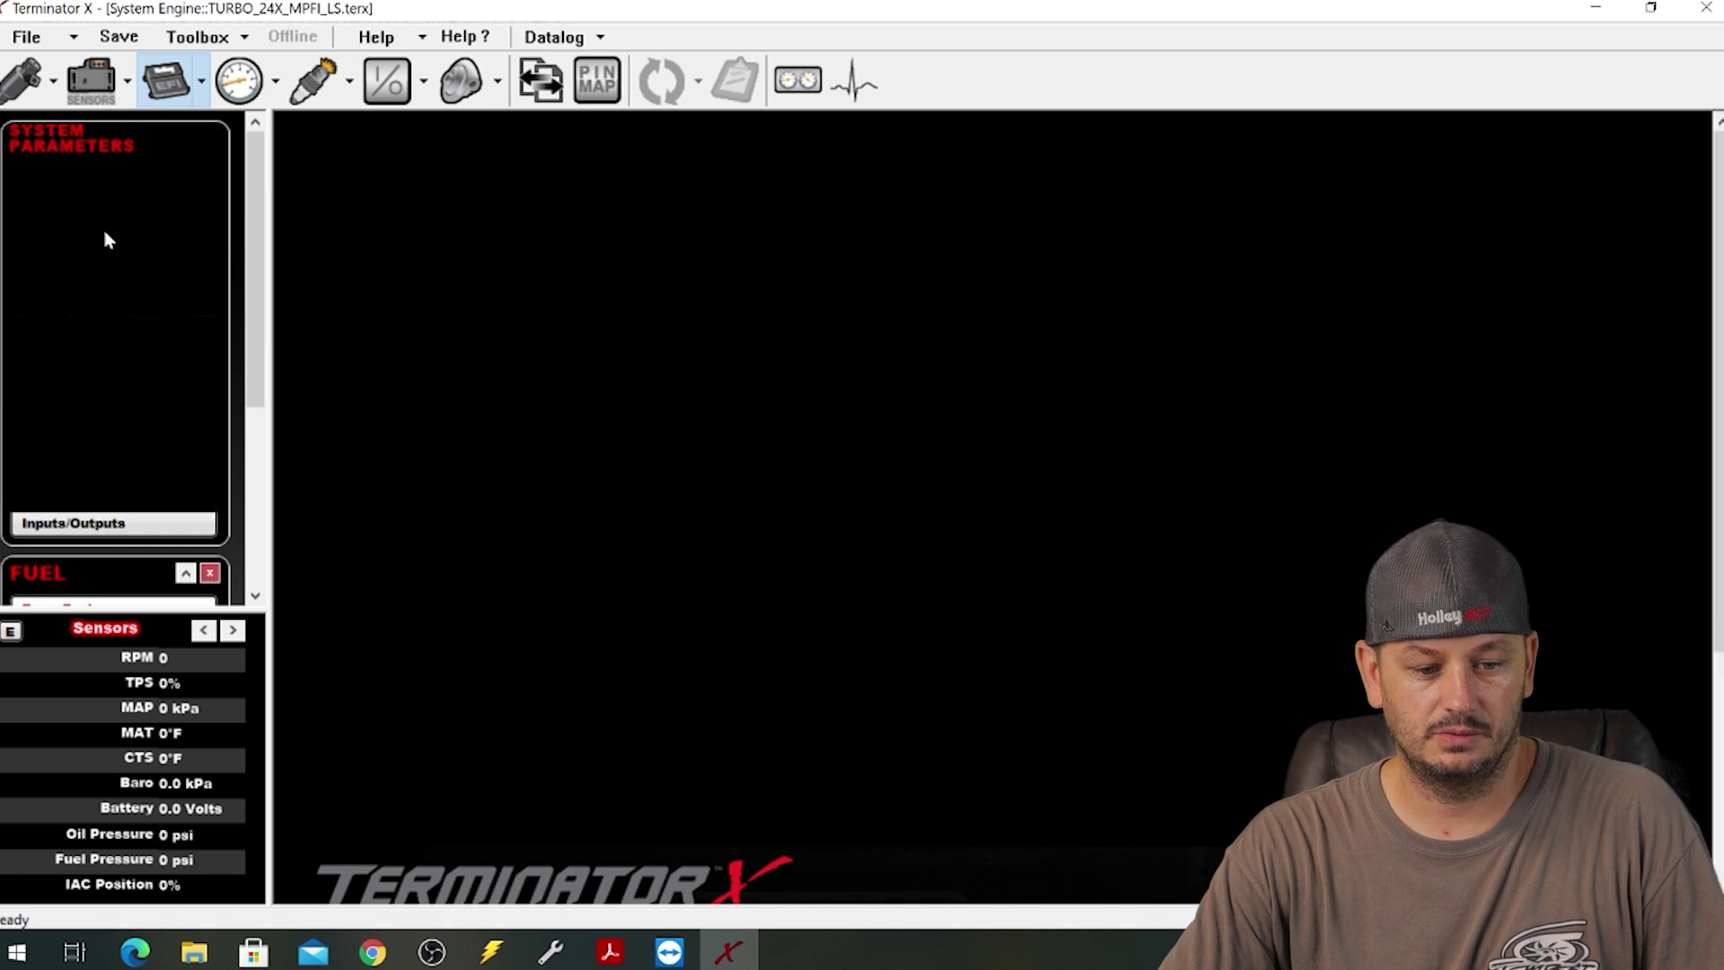
Change the Engine Parameters load sensing mode from Speed Density to VE Based.
{"action": "left_click", "coordinate": [106, 212]}
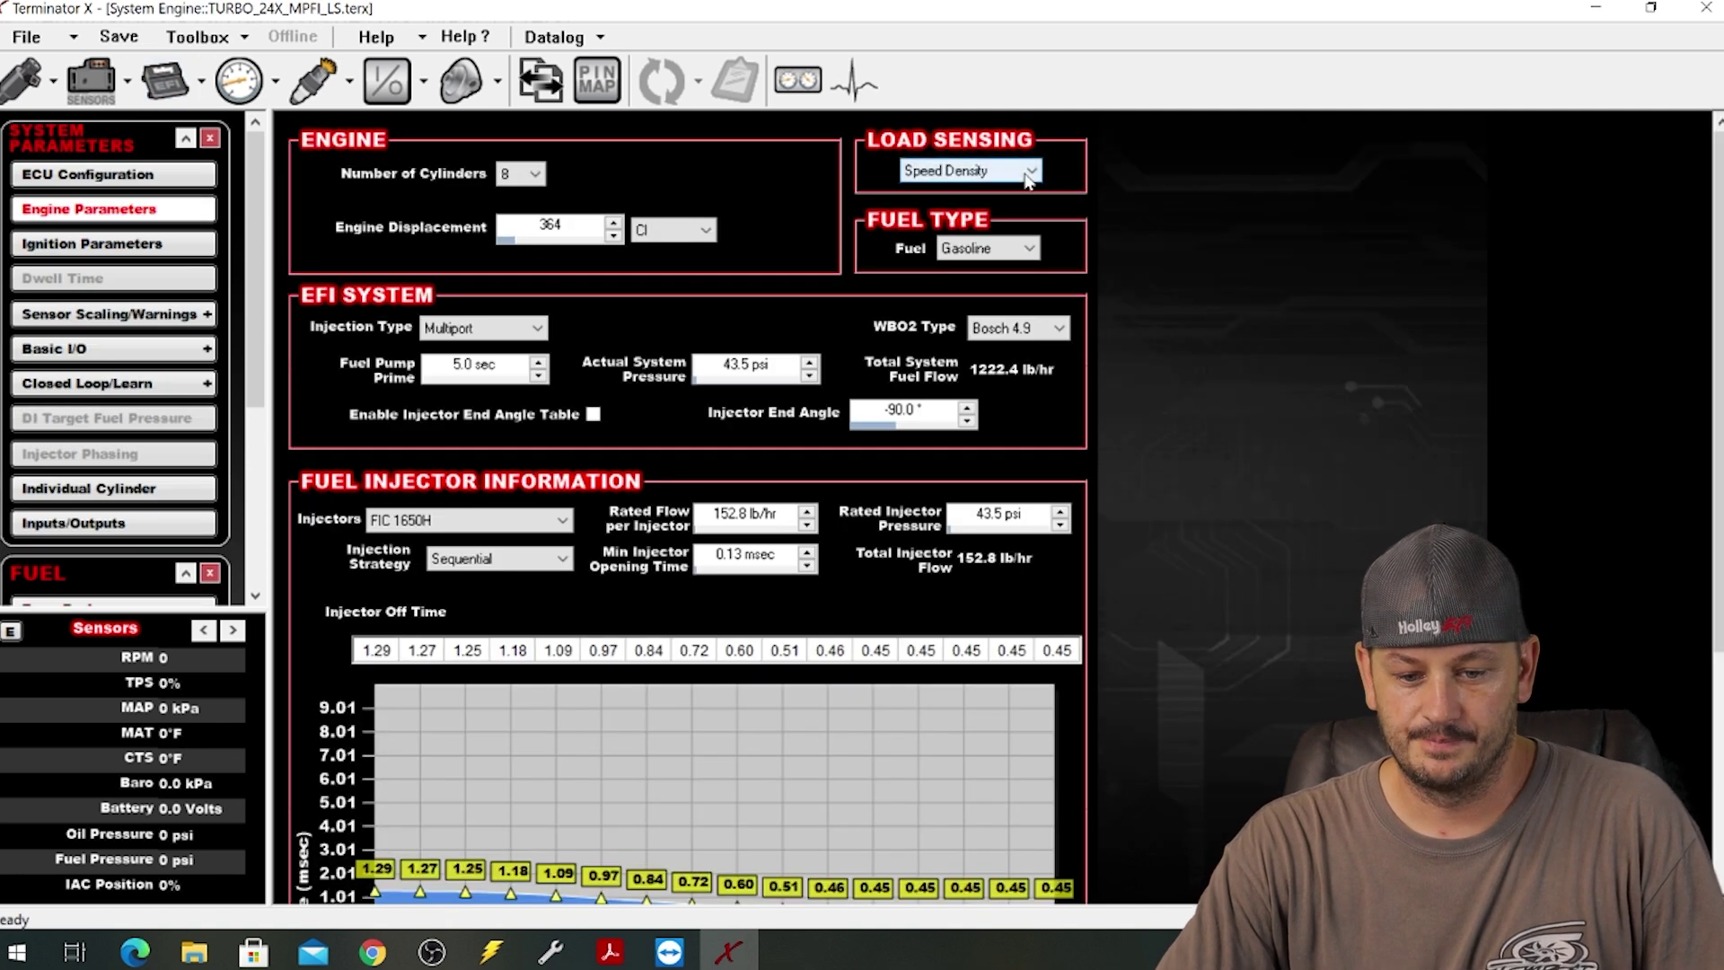
{"action": "left_click", "coordinate": [1030, 172]}
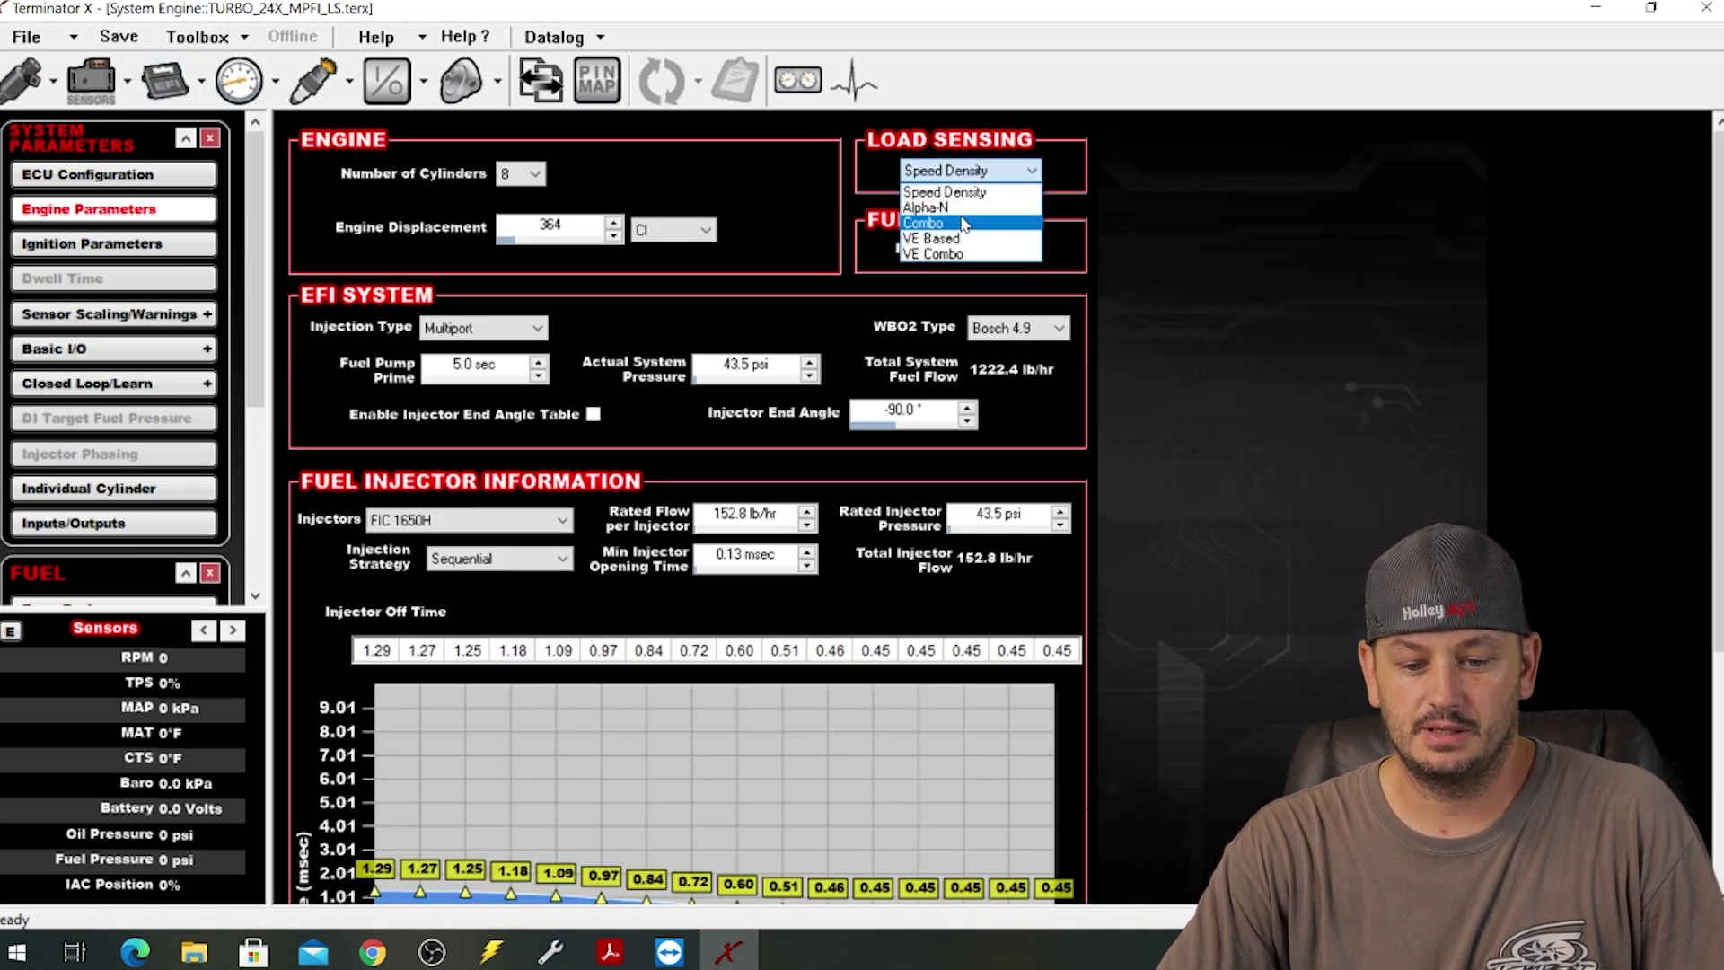
{"action": "left_click", "coordinate": [947, 239]}
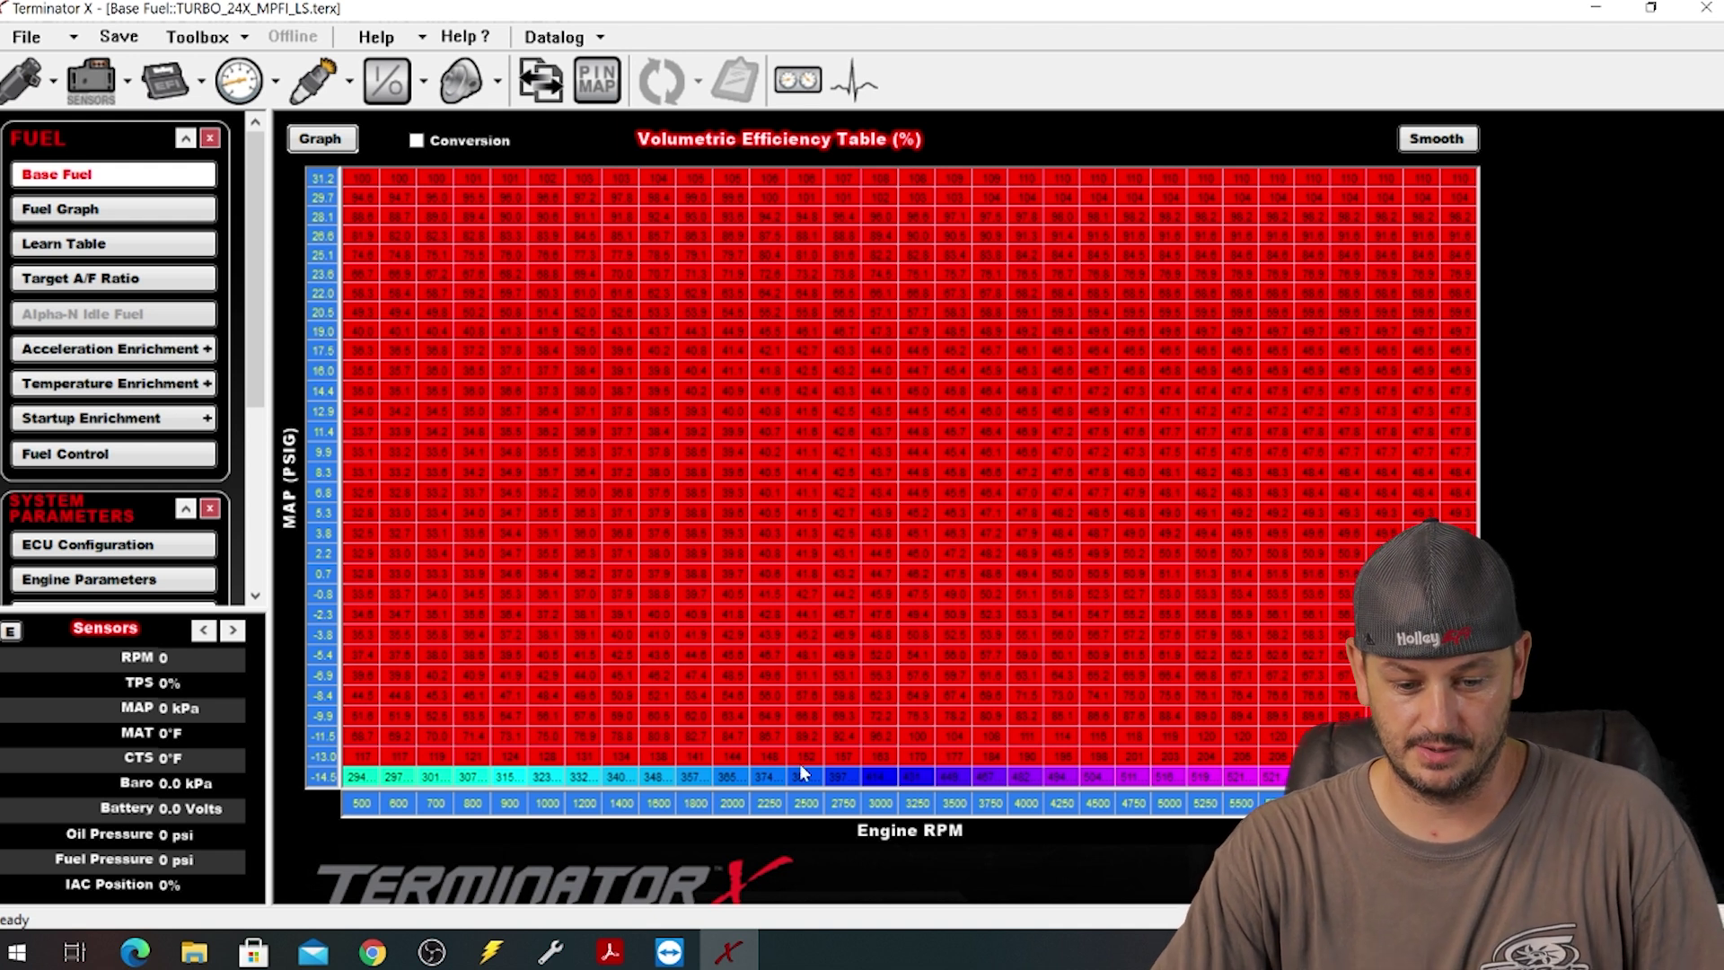
Inspect the oversized low-RPM VE values in the -14.5 and -13.0 rows.
{"action": "left_click", "coordinate": [732, 780]}
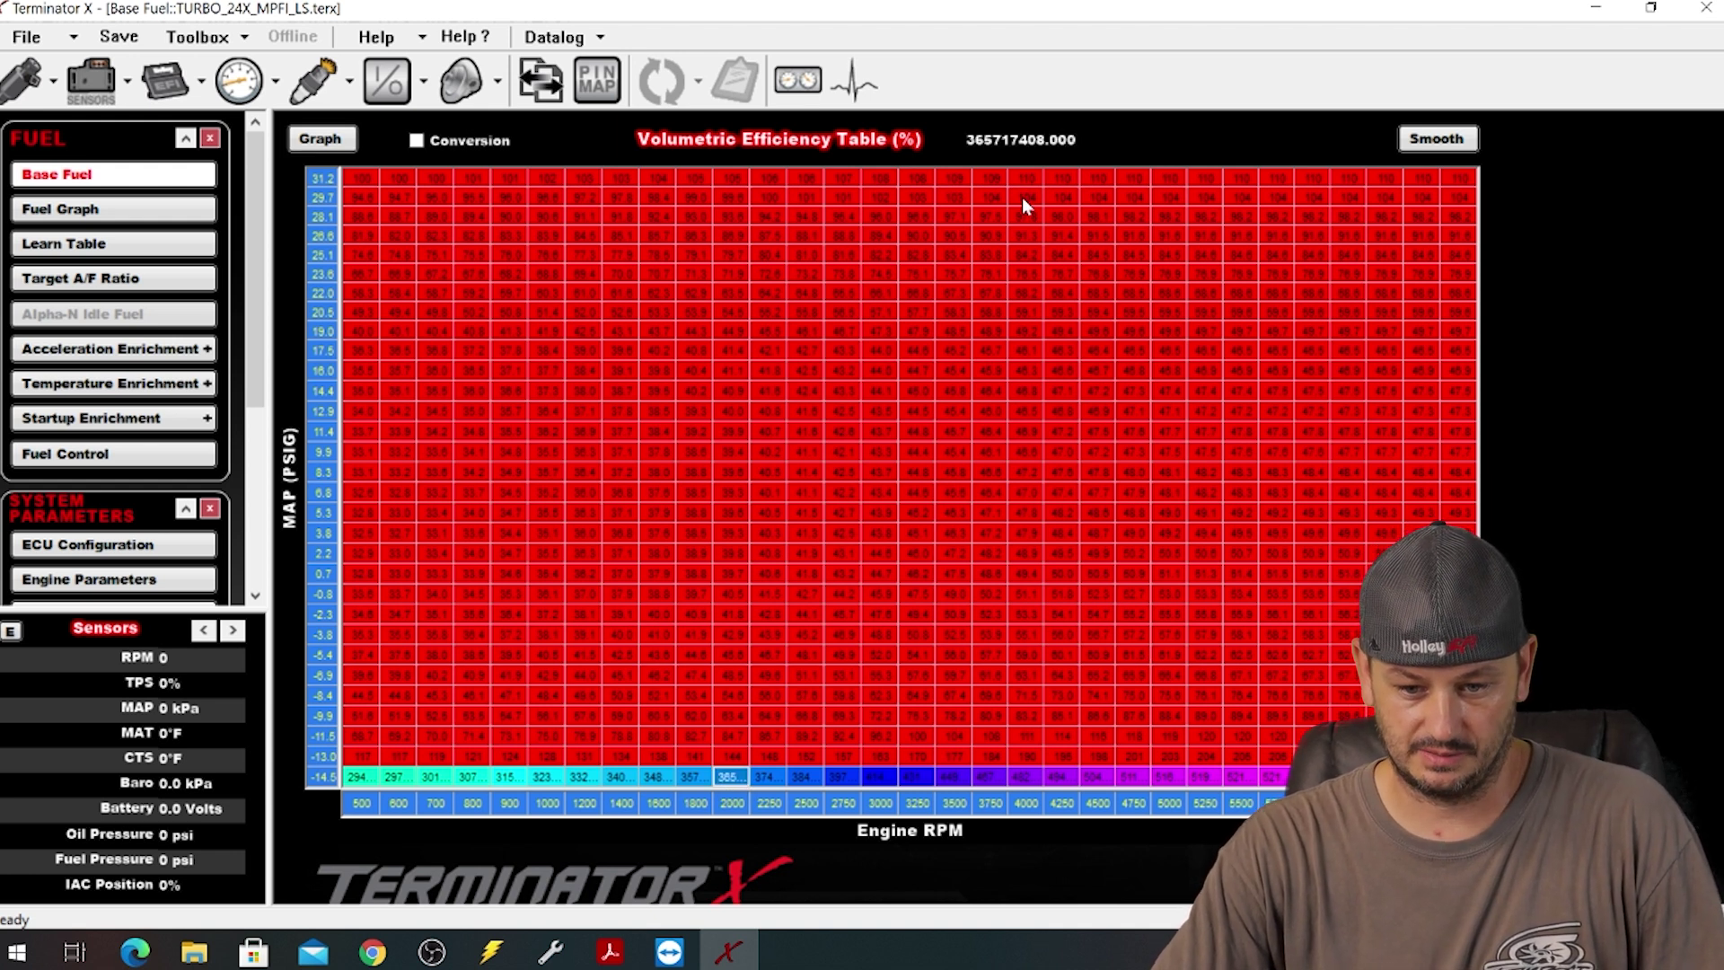
{"action": "left_click_drag", "start_coordinate": [362, 757], "coordinate": [547, 776]}
{"action": "left_click", "coordinate": [359, 777]}
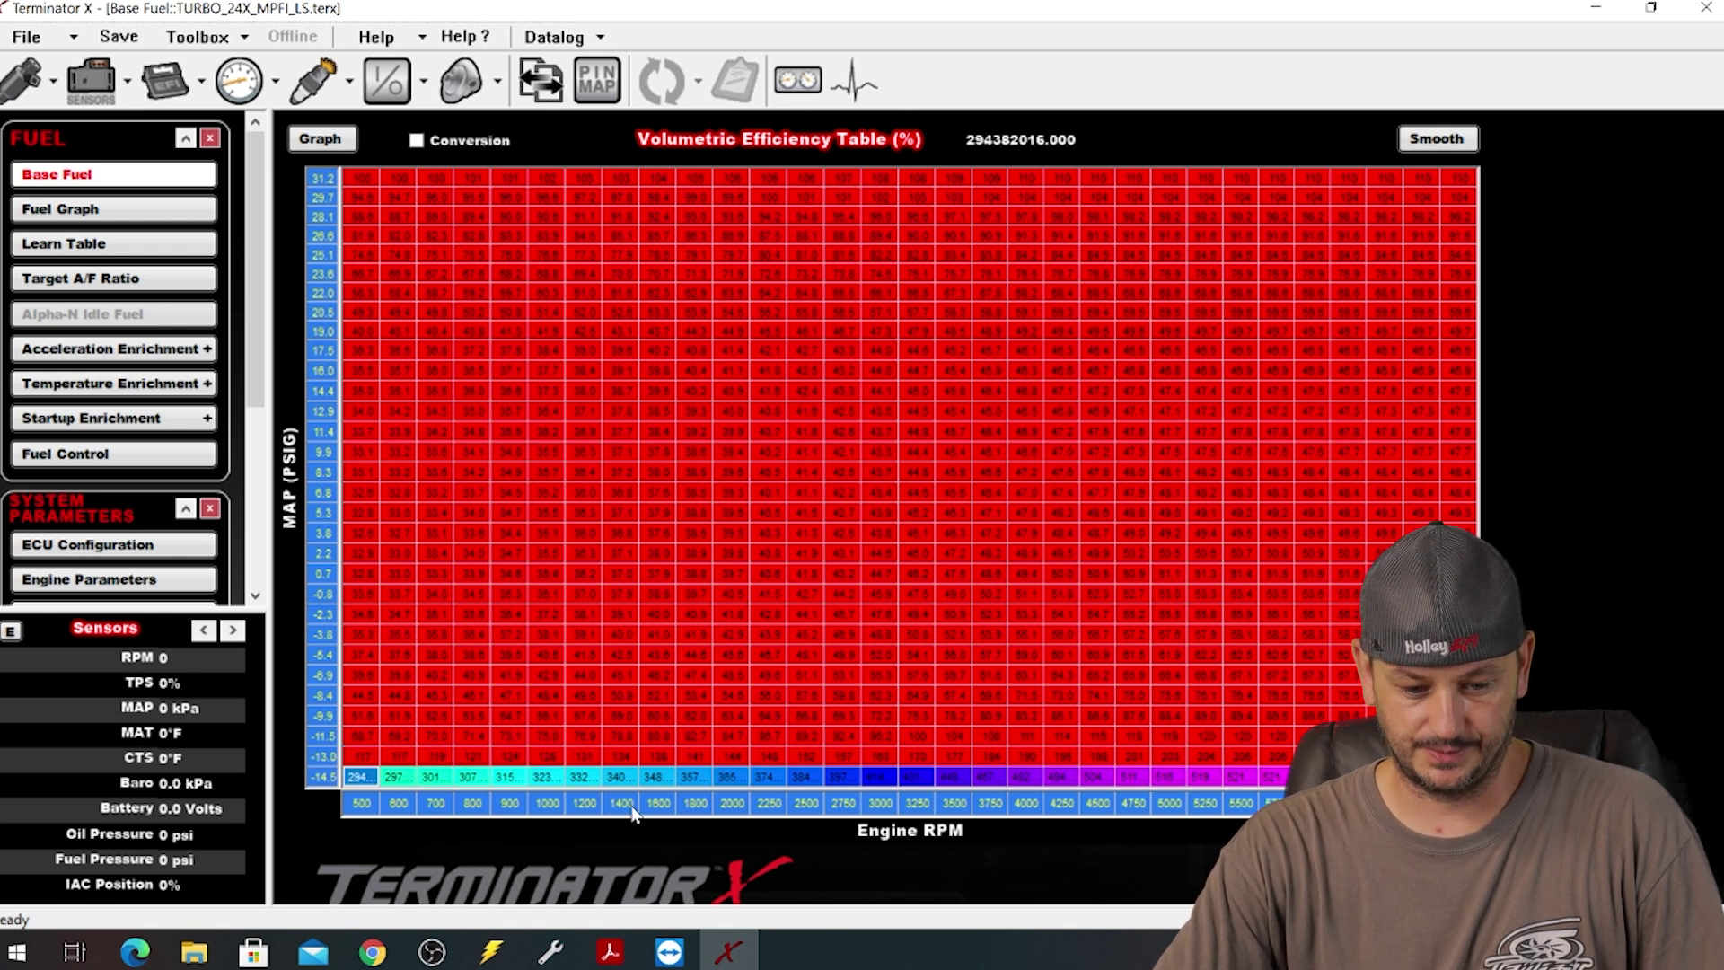
{"action": "left_click_drag", "start_coordinate": [364, 757], "coordinate": [620, 777]}
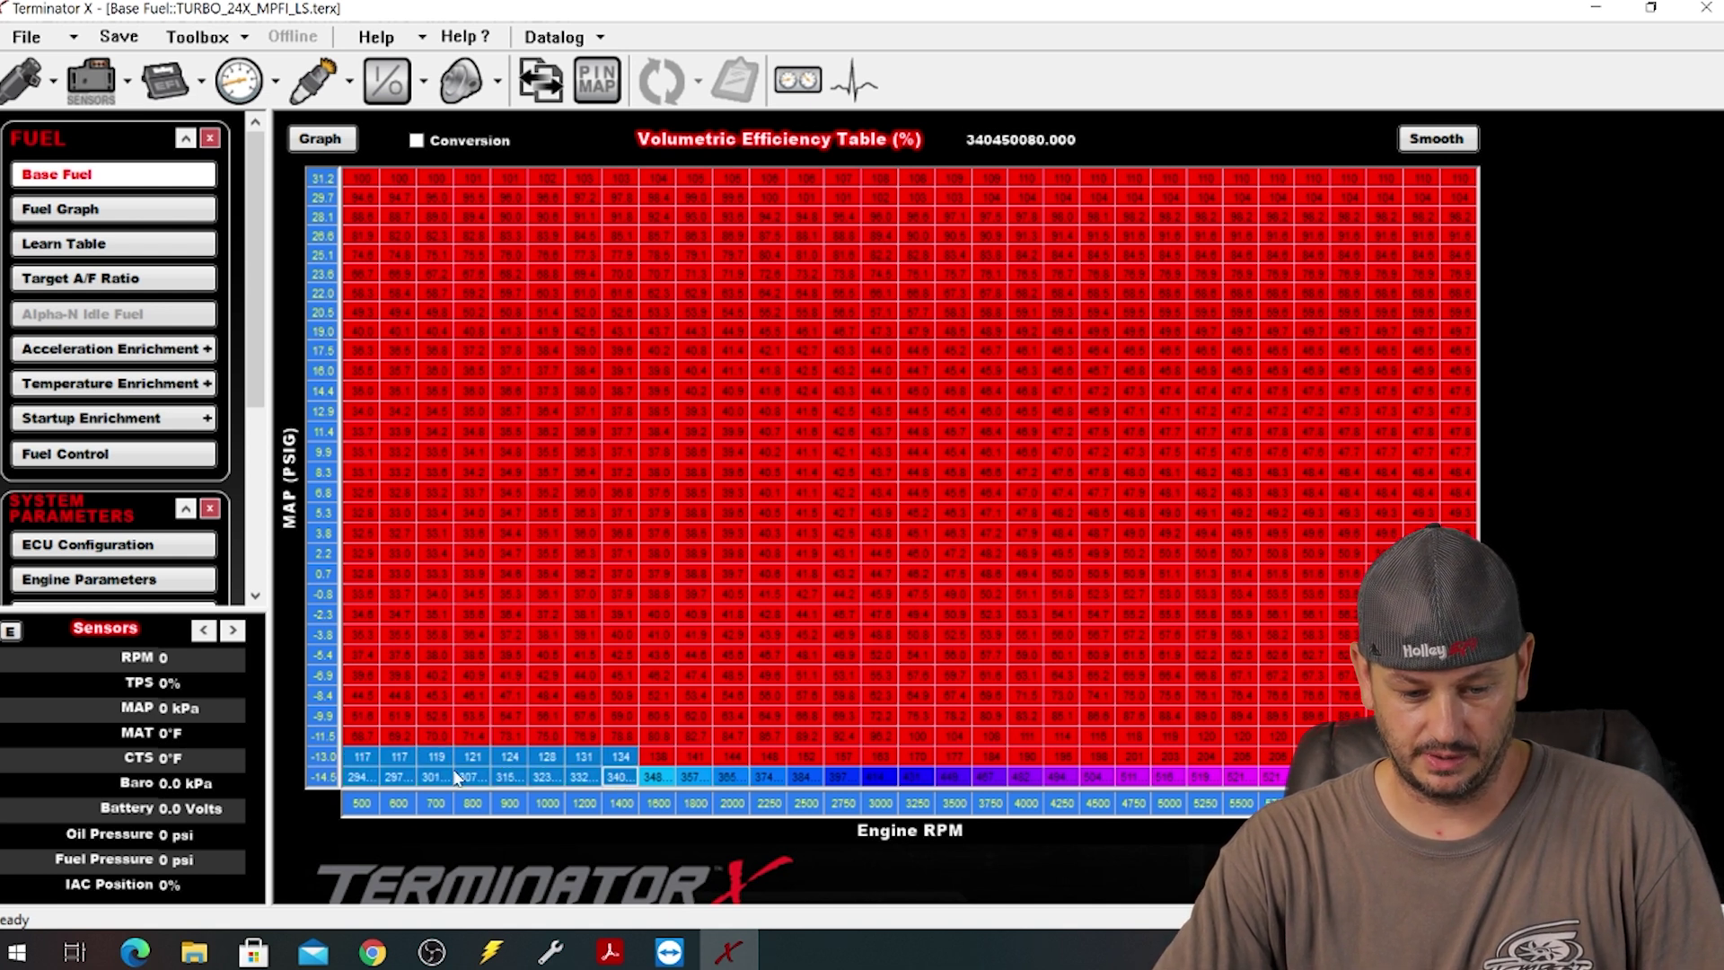
Paste the -11.5 row's VE values into the -14.5 and -13.0 rows.
{"action": "left_click_drag", "start_coordinate": [370, 742], "coordinate": [1311, 736]}
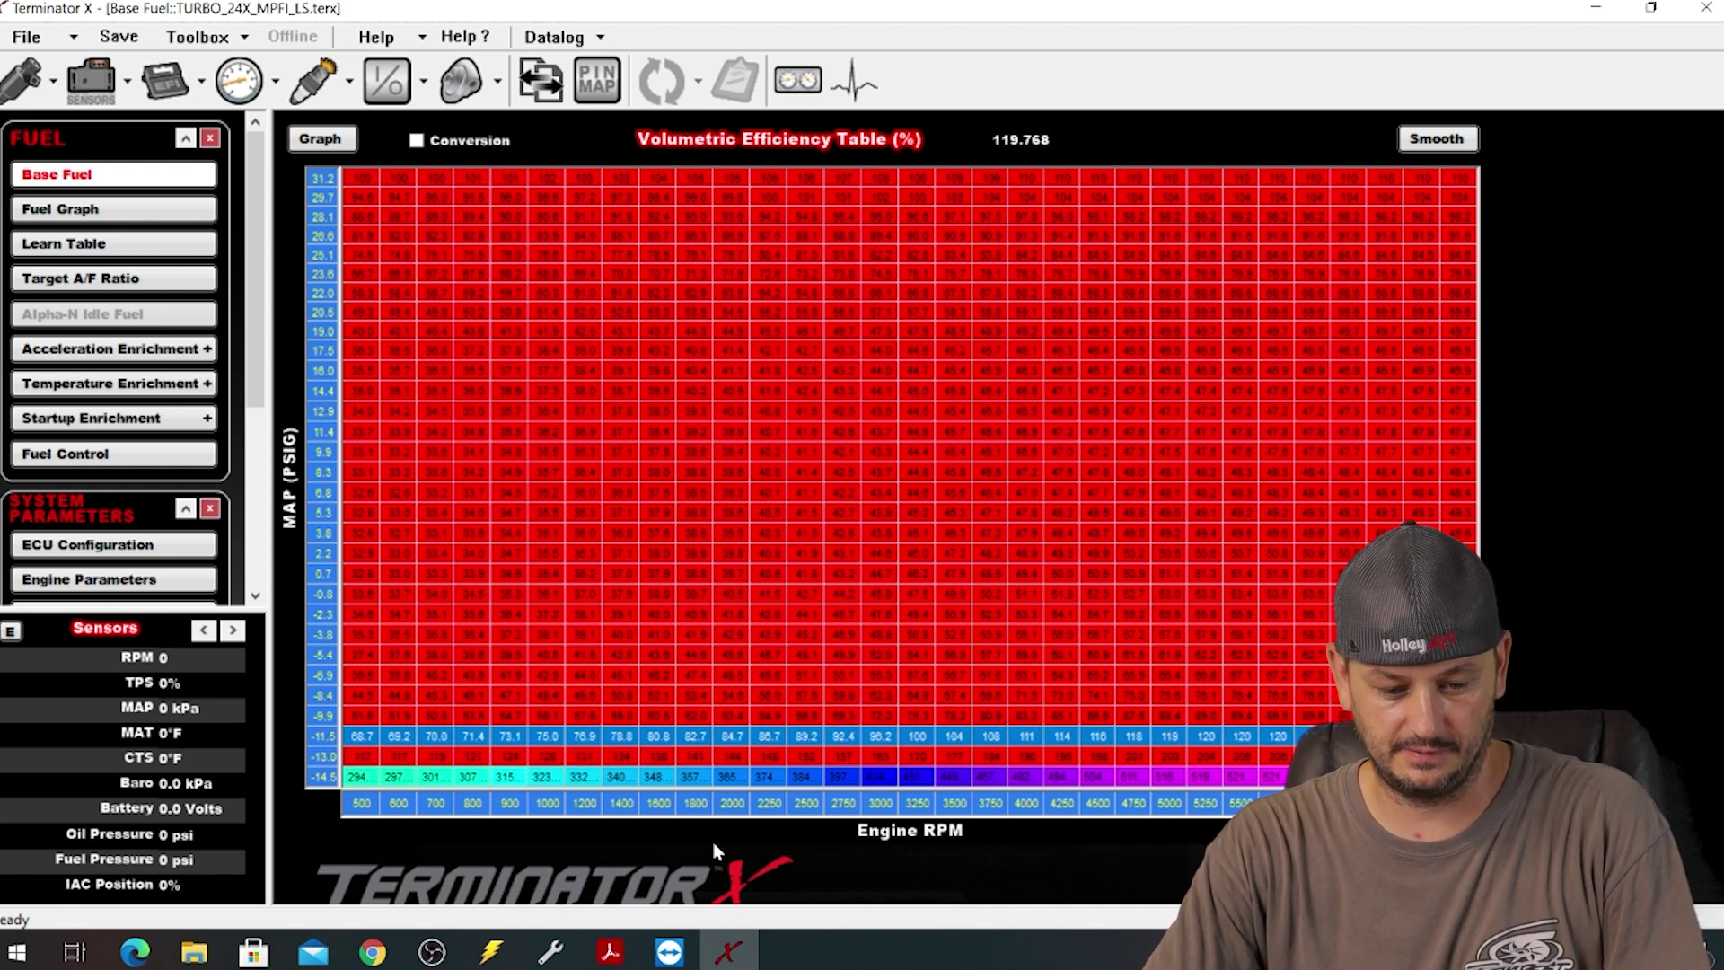
{"action": "left_click_drag", "start_coordinate": [359, 777], "coordinate": [1293, 777]}
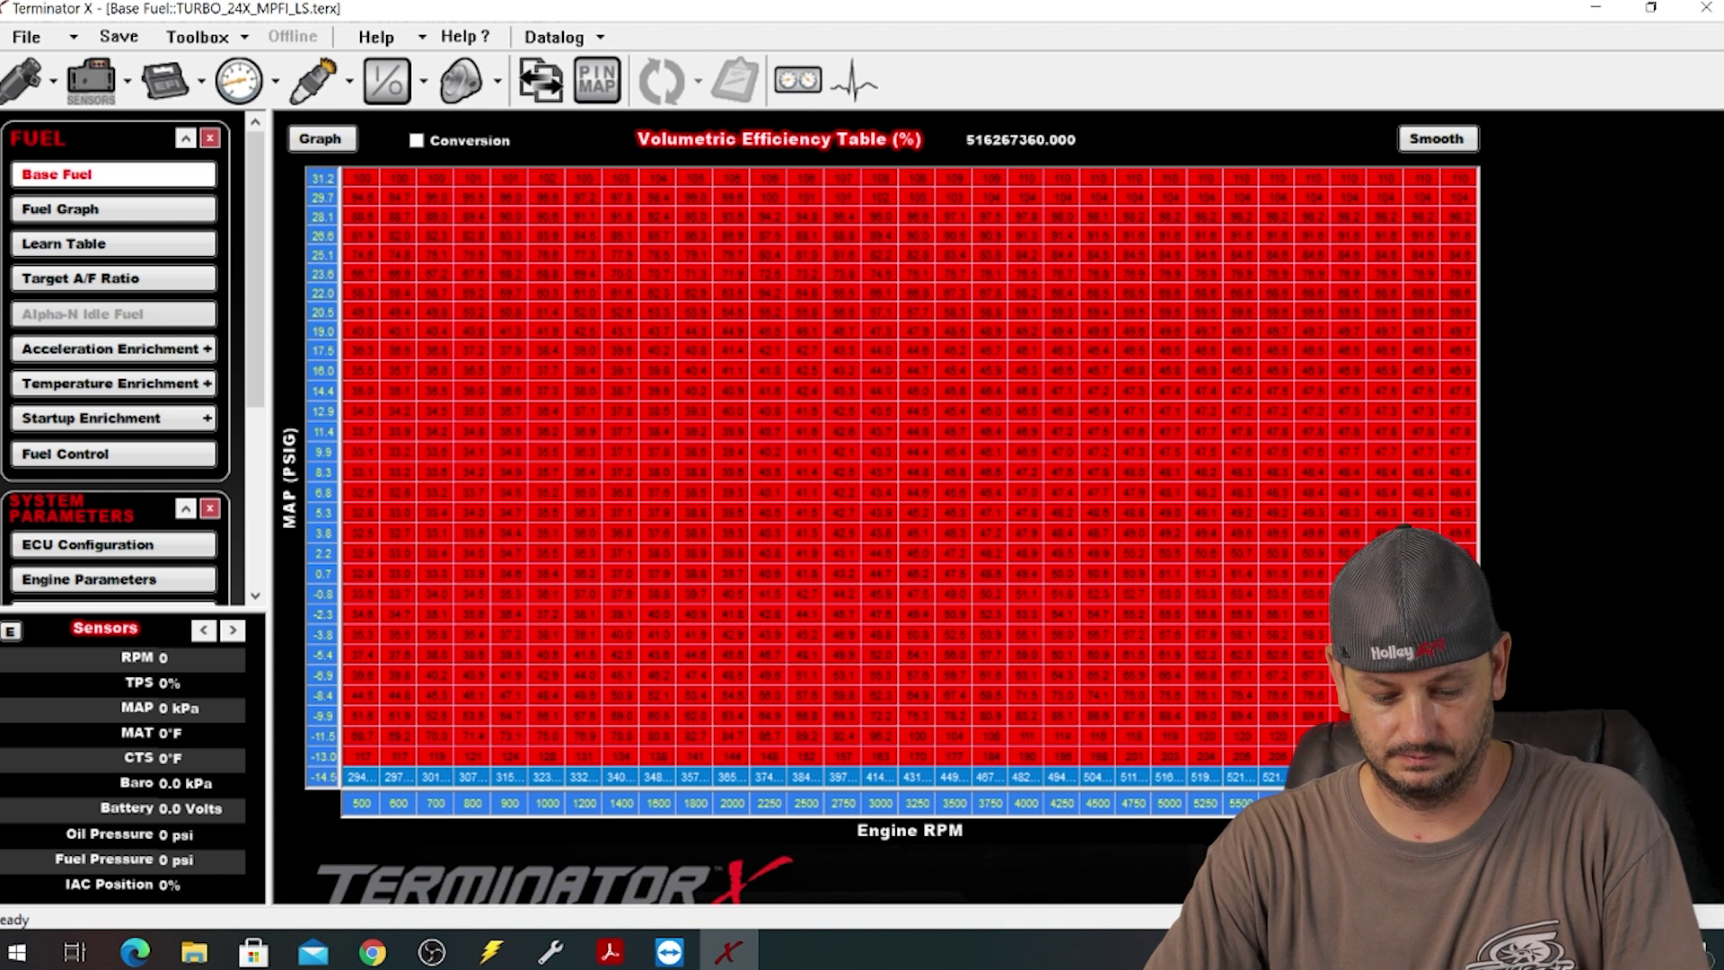
{"action": "key", "text": "ctrl+v"}
{"action": "left_click_drag", "start_coordinate": [359, 756], "coordinate": [1284, 756]}
{"action": "right_click", "coordinate": [1234, 737]}
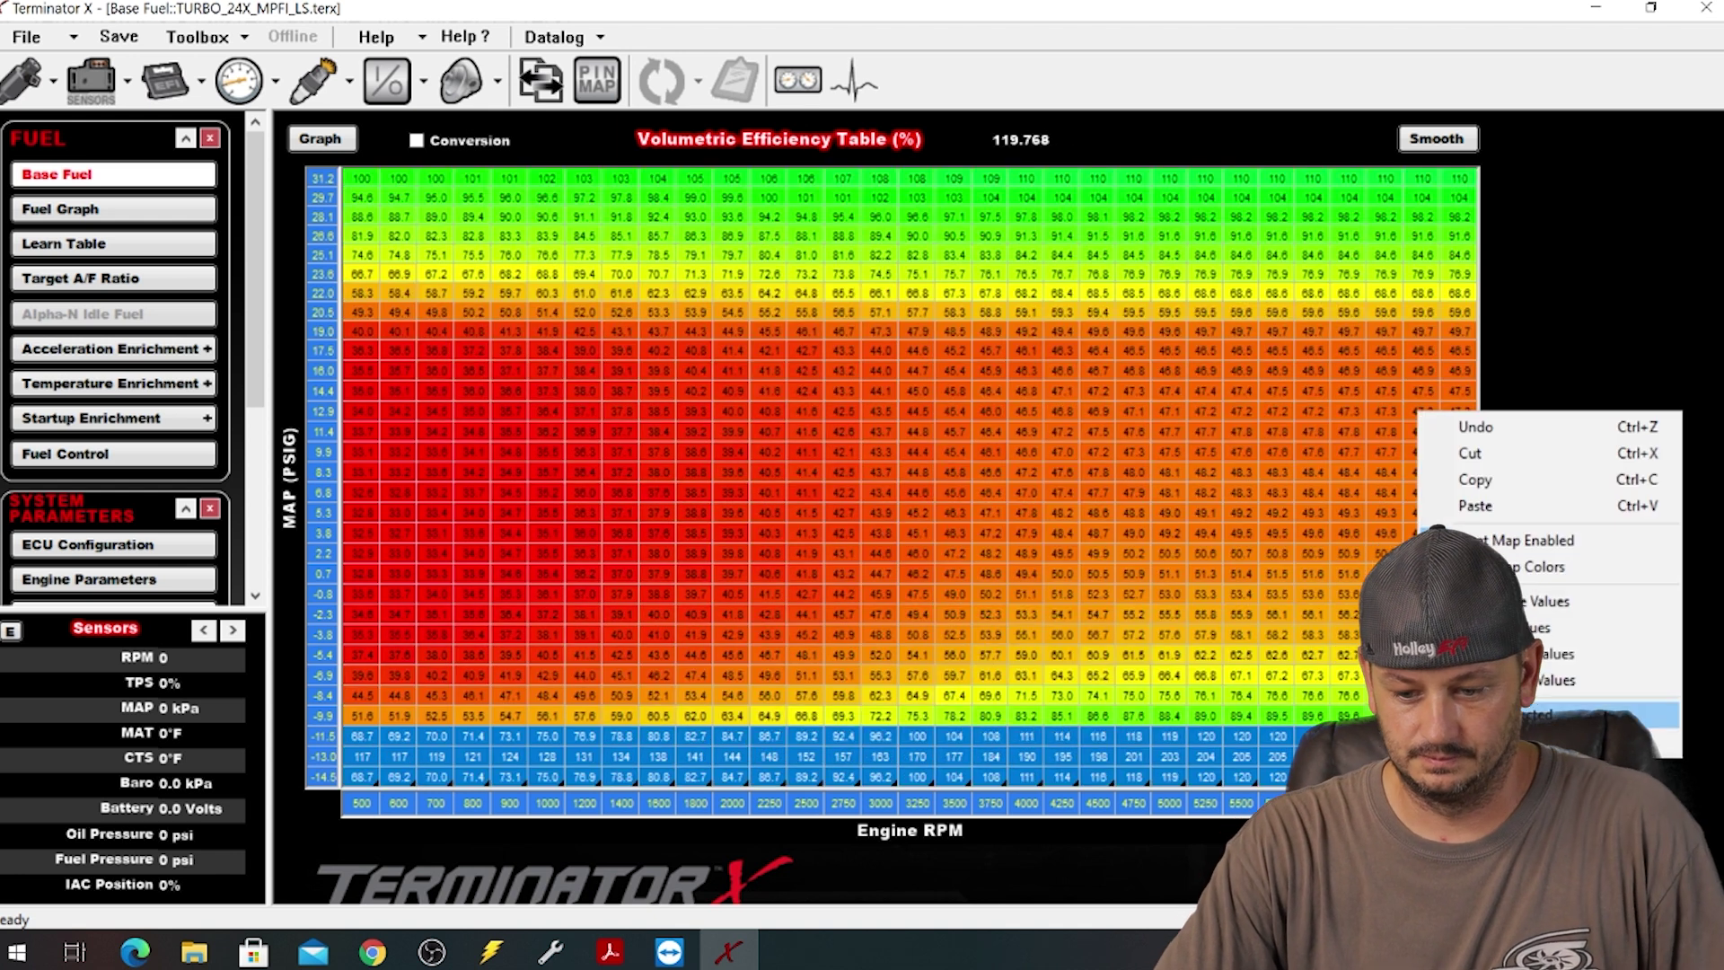
{"action": "key", "text": "ctrl+v"}
{"action": "left_click", "coordinate": [1063, 757]}
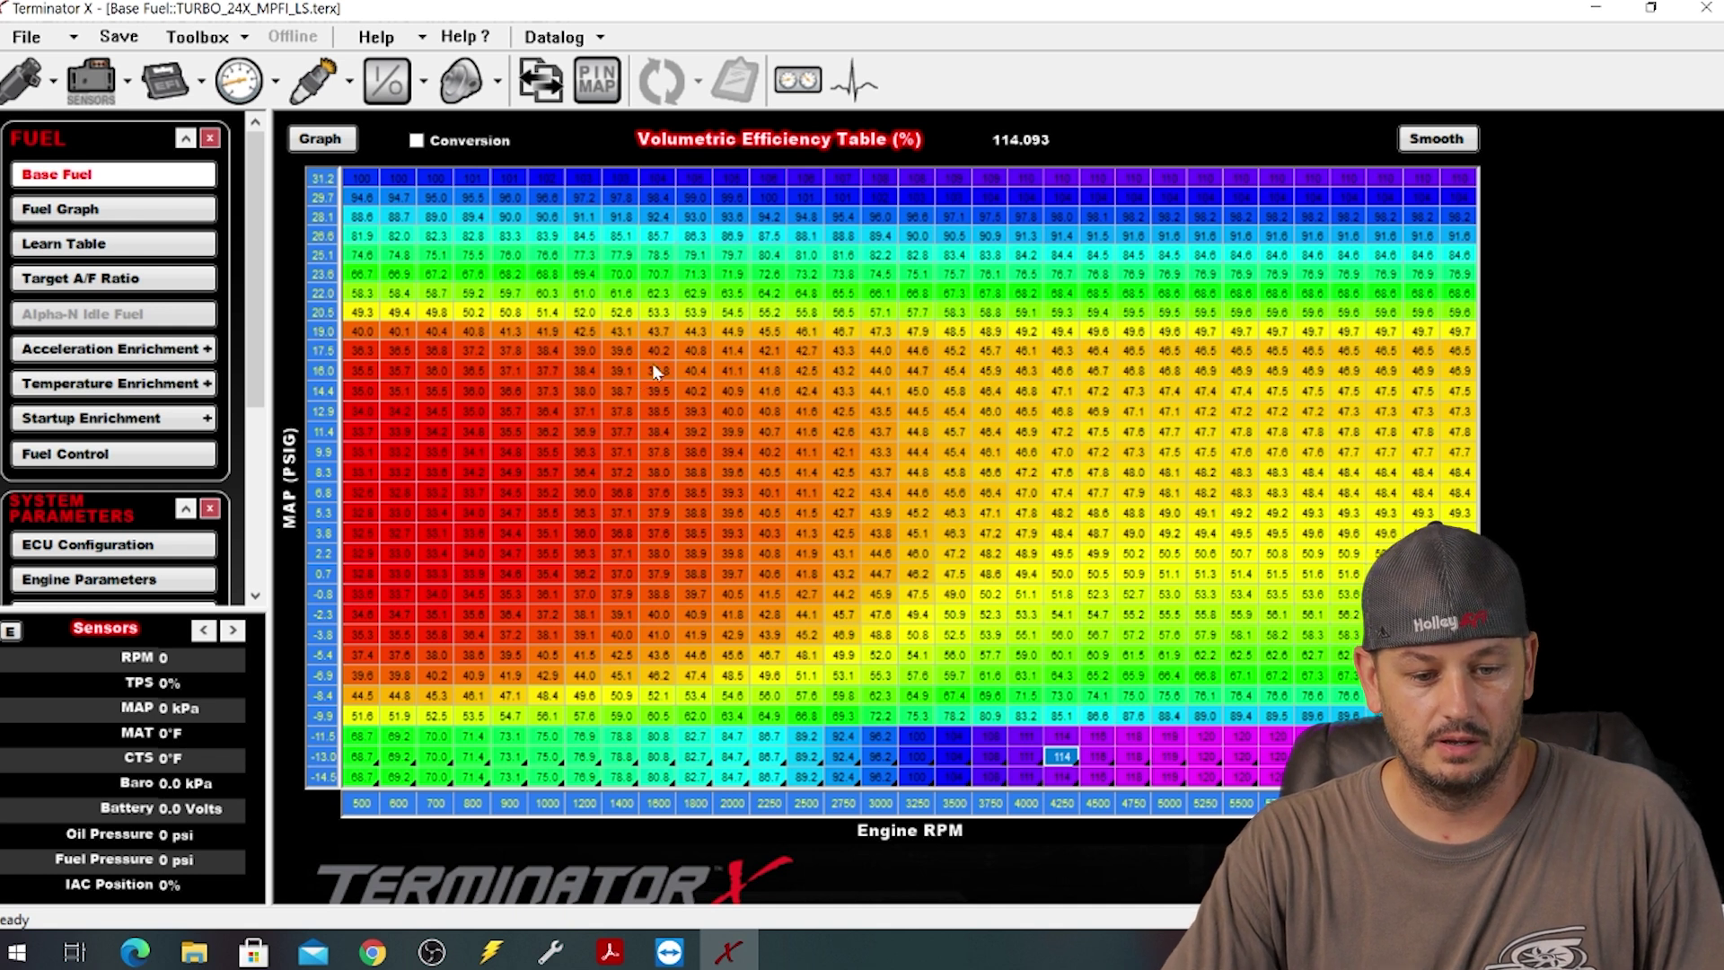
{"action": "left_click", "coordinate": [347, 180]}
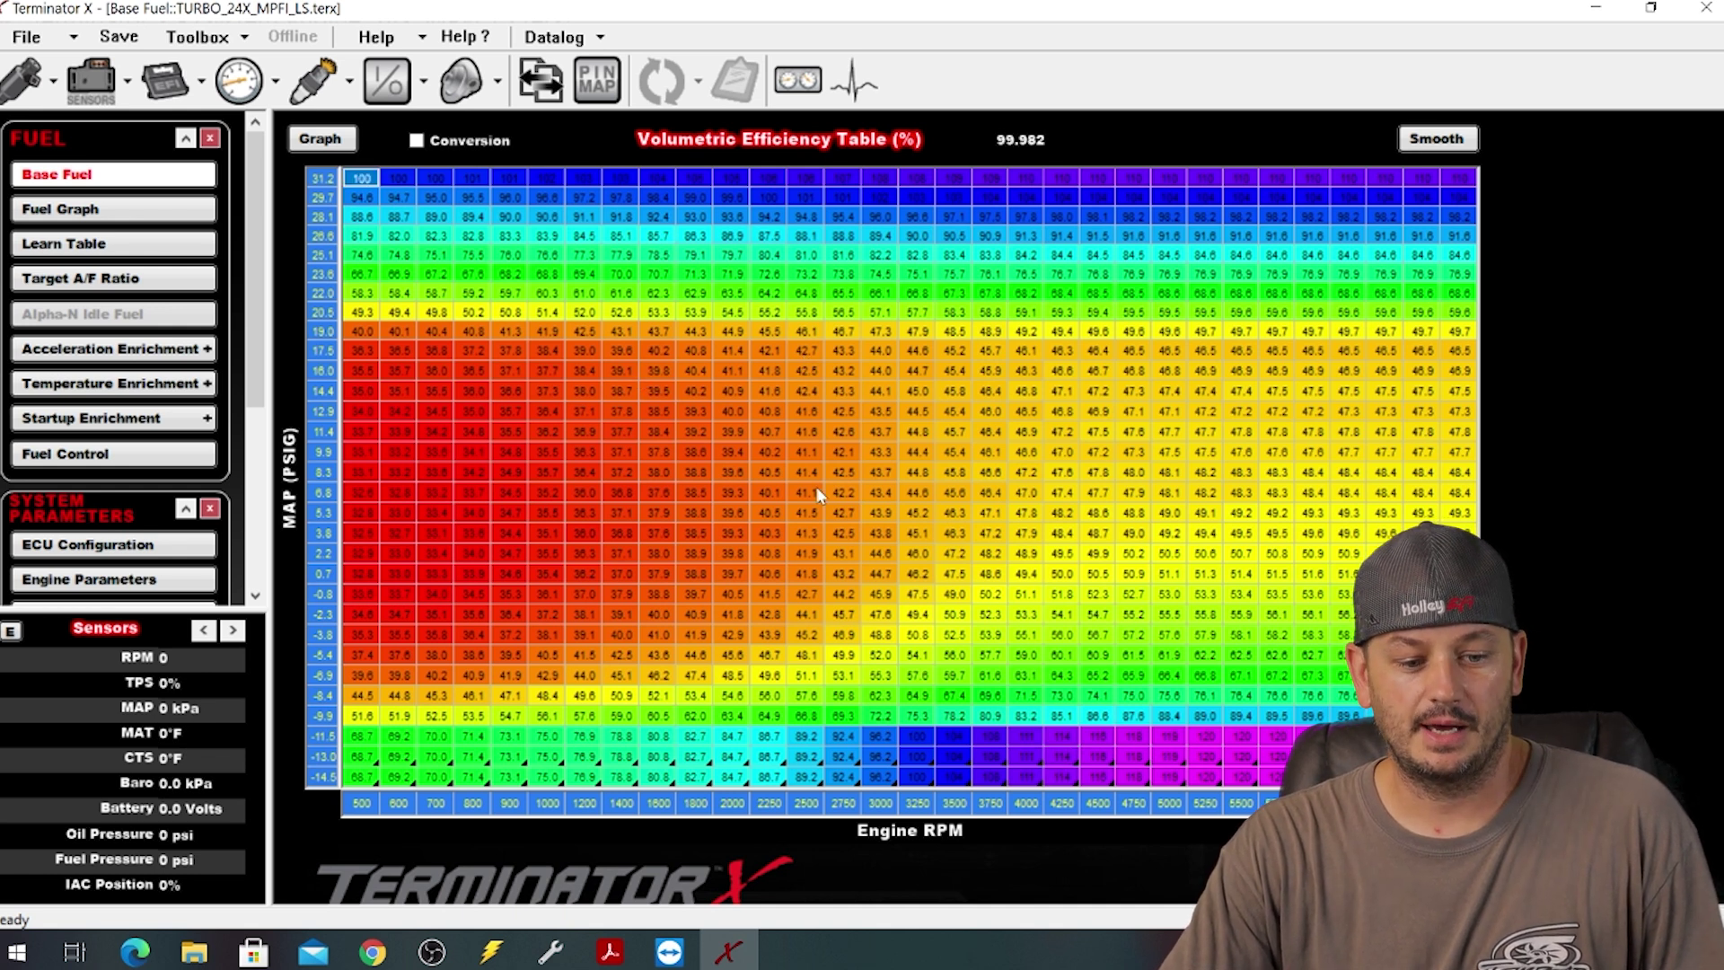
{"action": "left_click", "coordinate": [104, 282]}
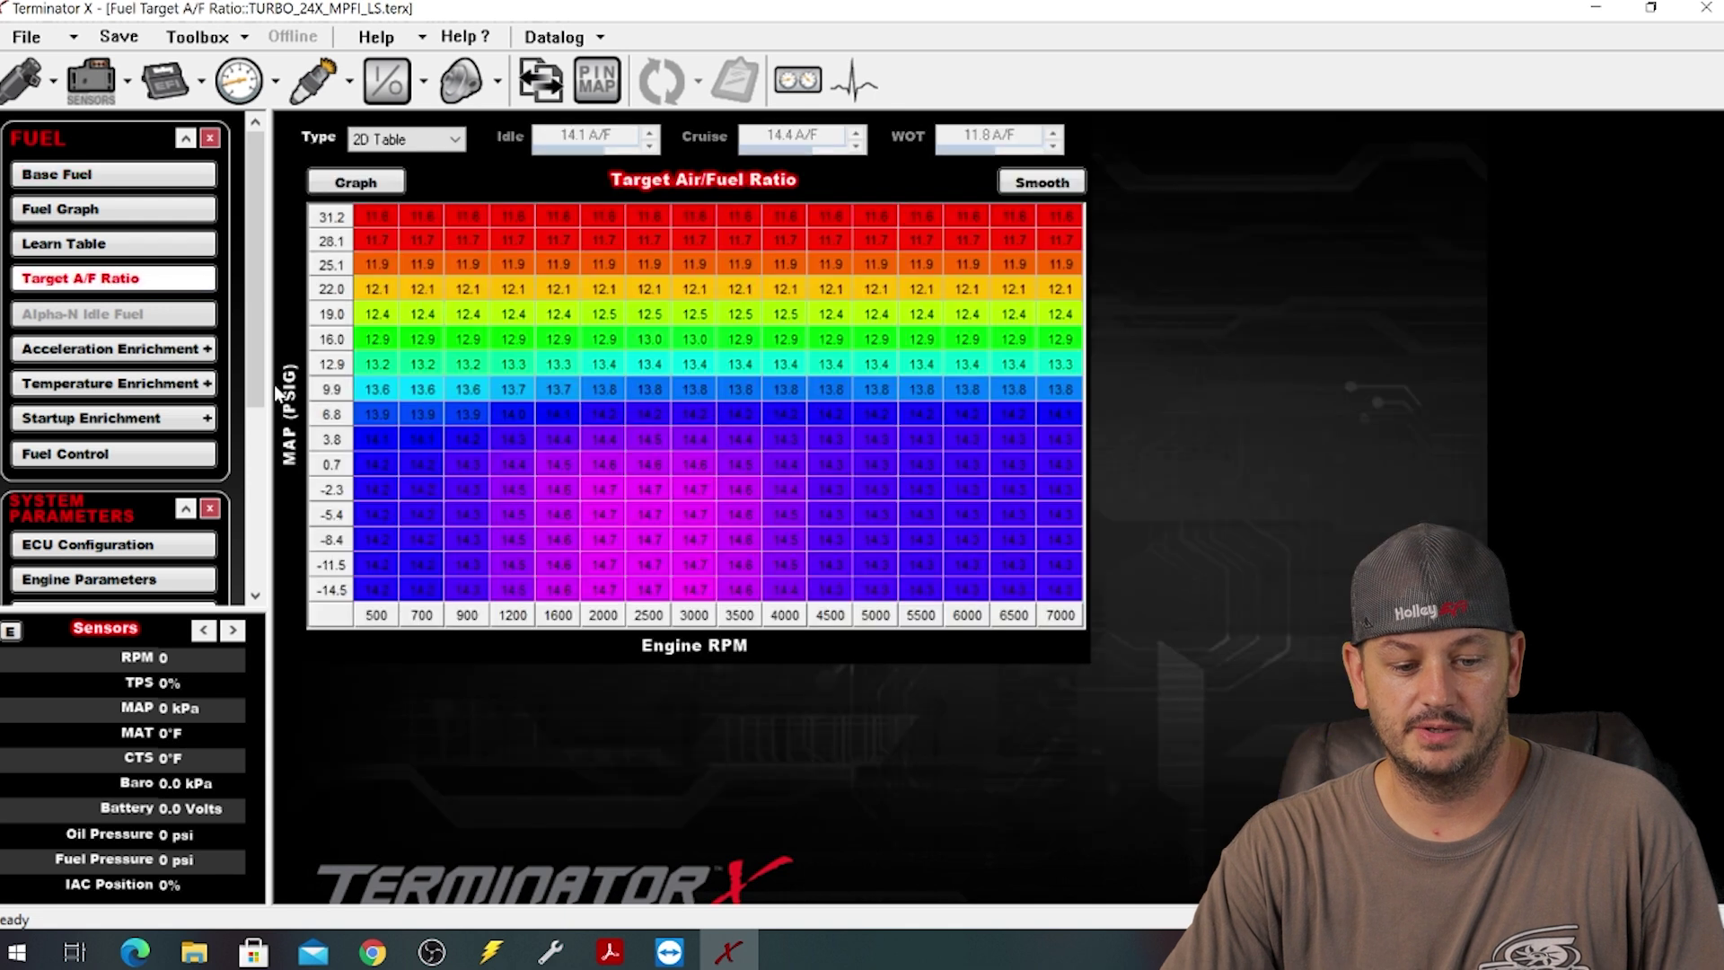
Fill the entire Target Air/Fuel Ratio table with 15.0 and go back to Engine Parameters.
{"action": "left_click_drag", "start_coordinate": [379, 220], "coordinate": [1062, 593]}
{"action": "key", "text": "Return"}
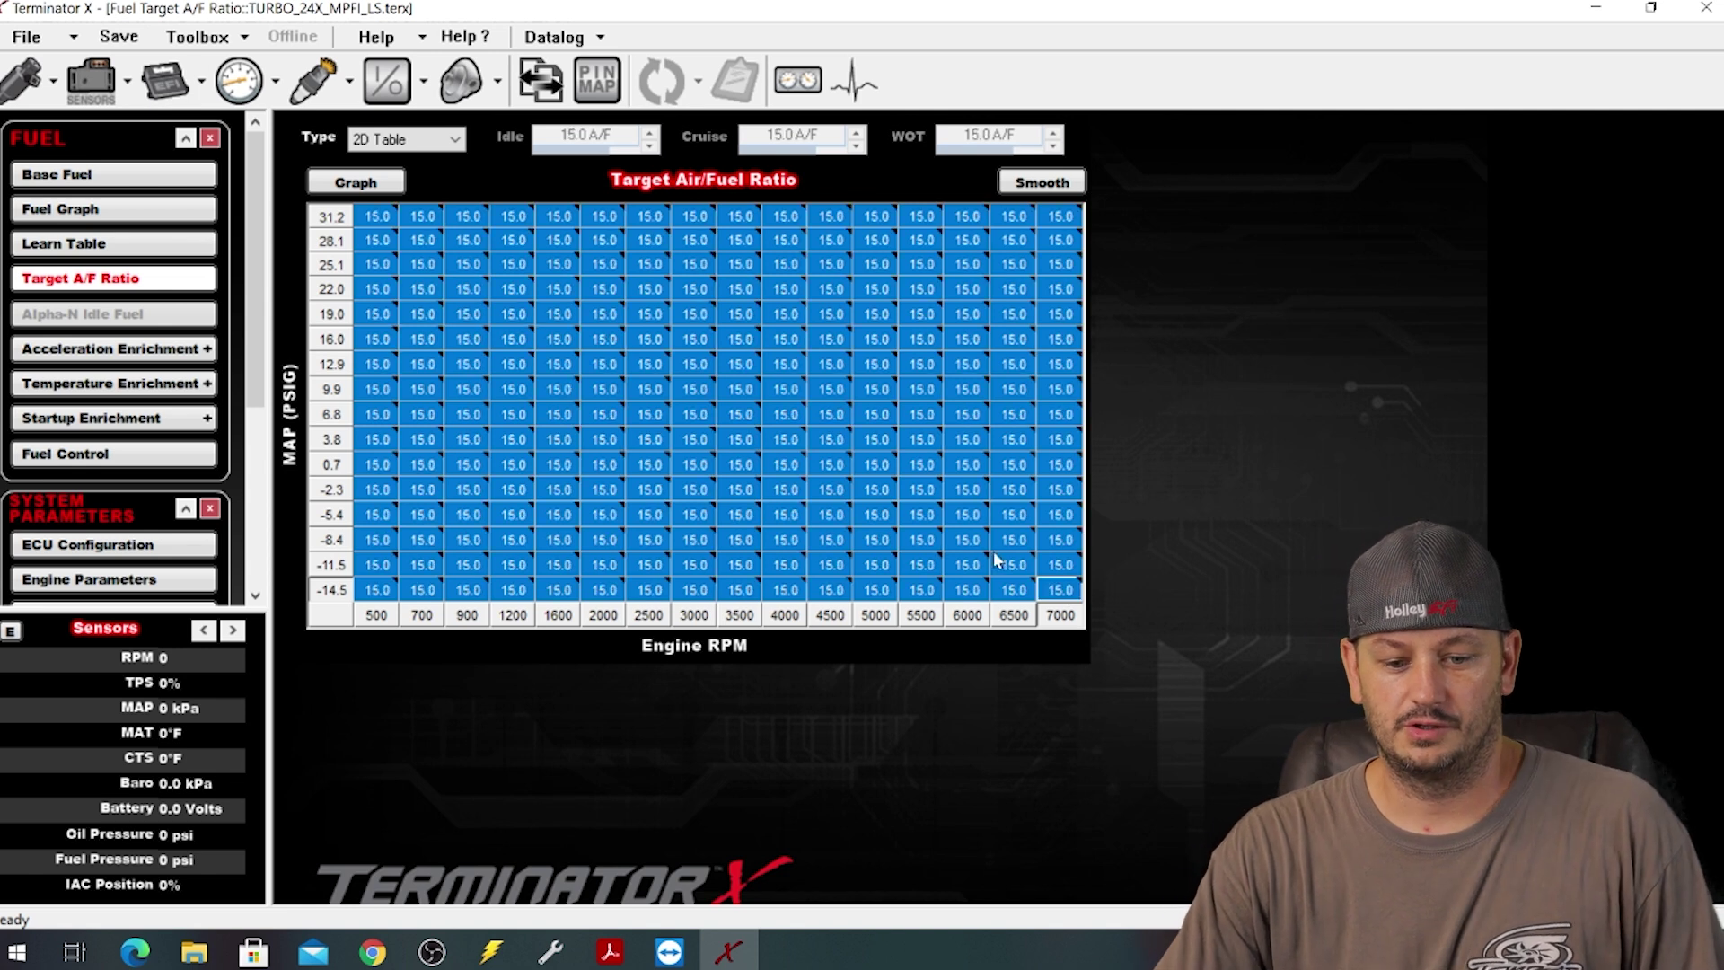
{"action": "left_click", "coordinate": [741, 313]}
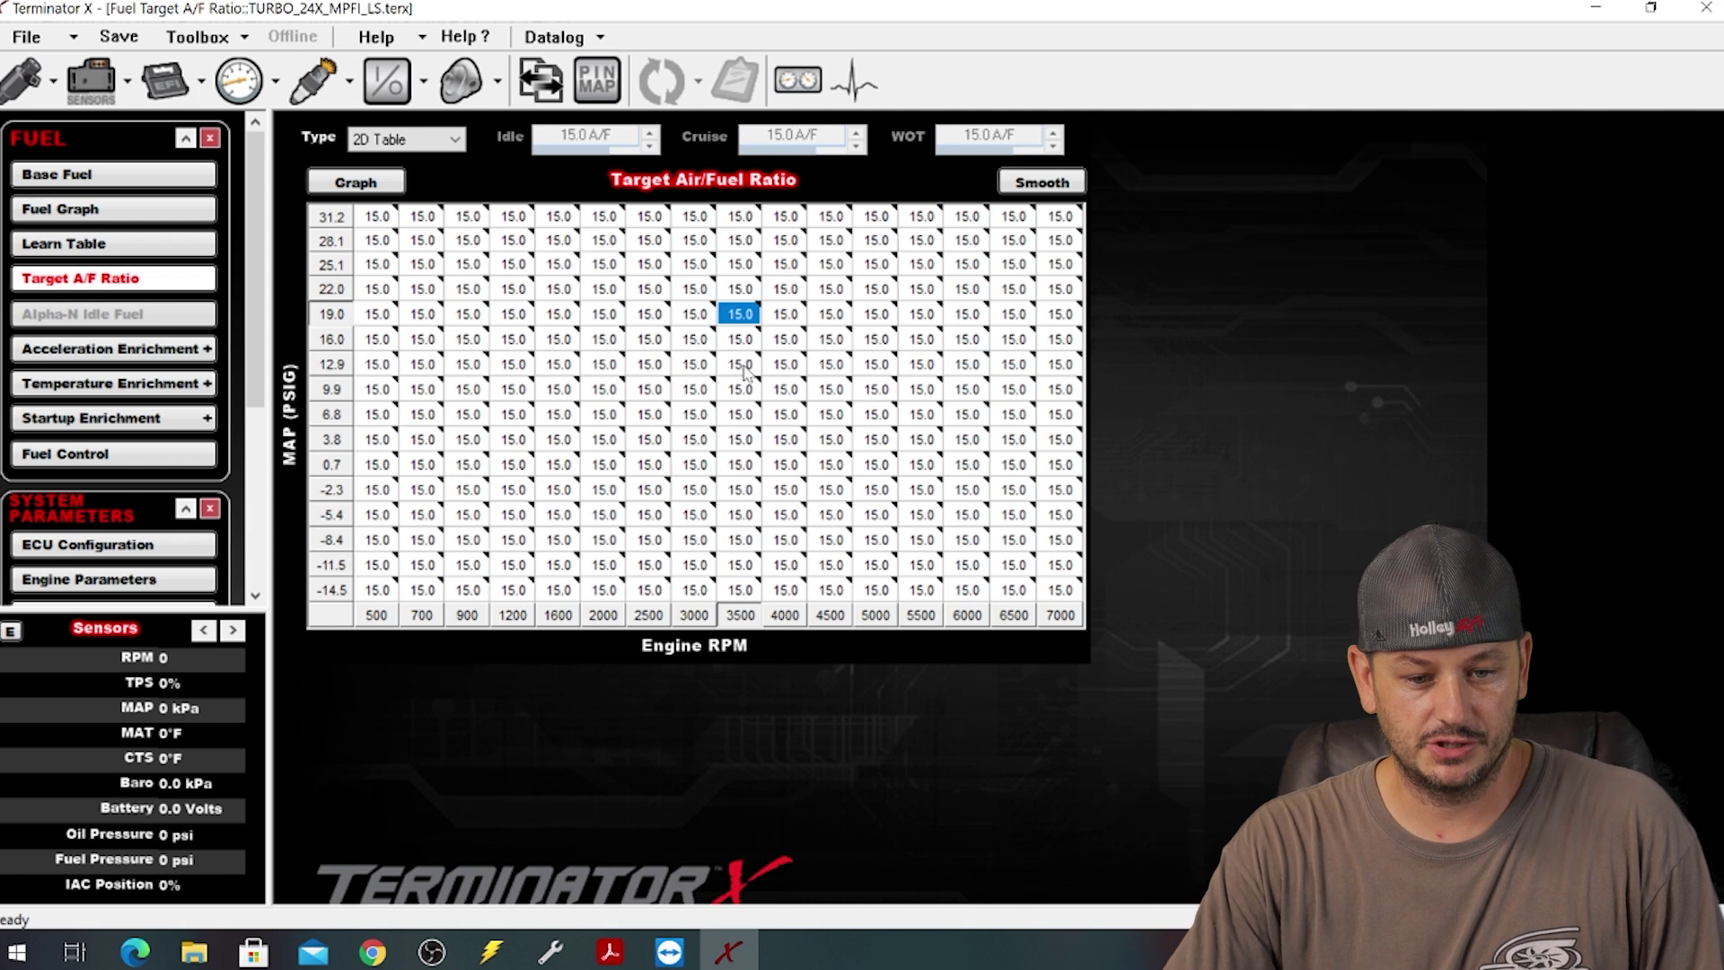
{"action": "left_click", "coordinate": [166, 81]}
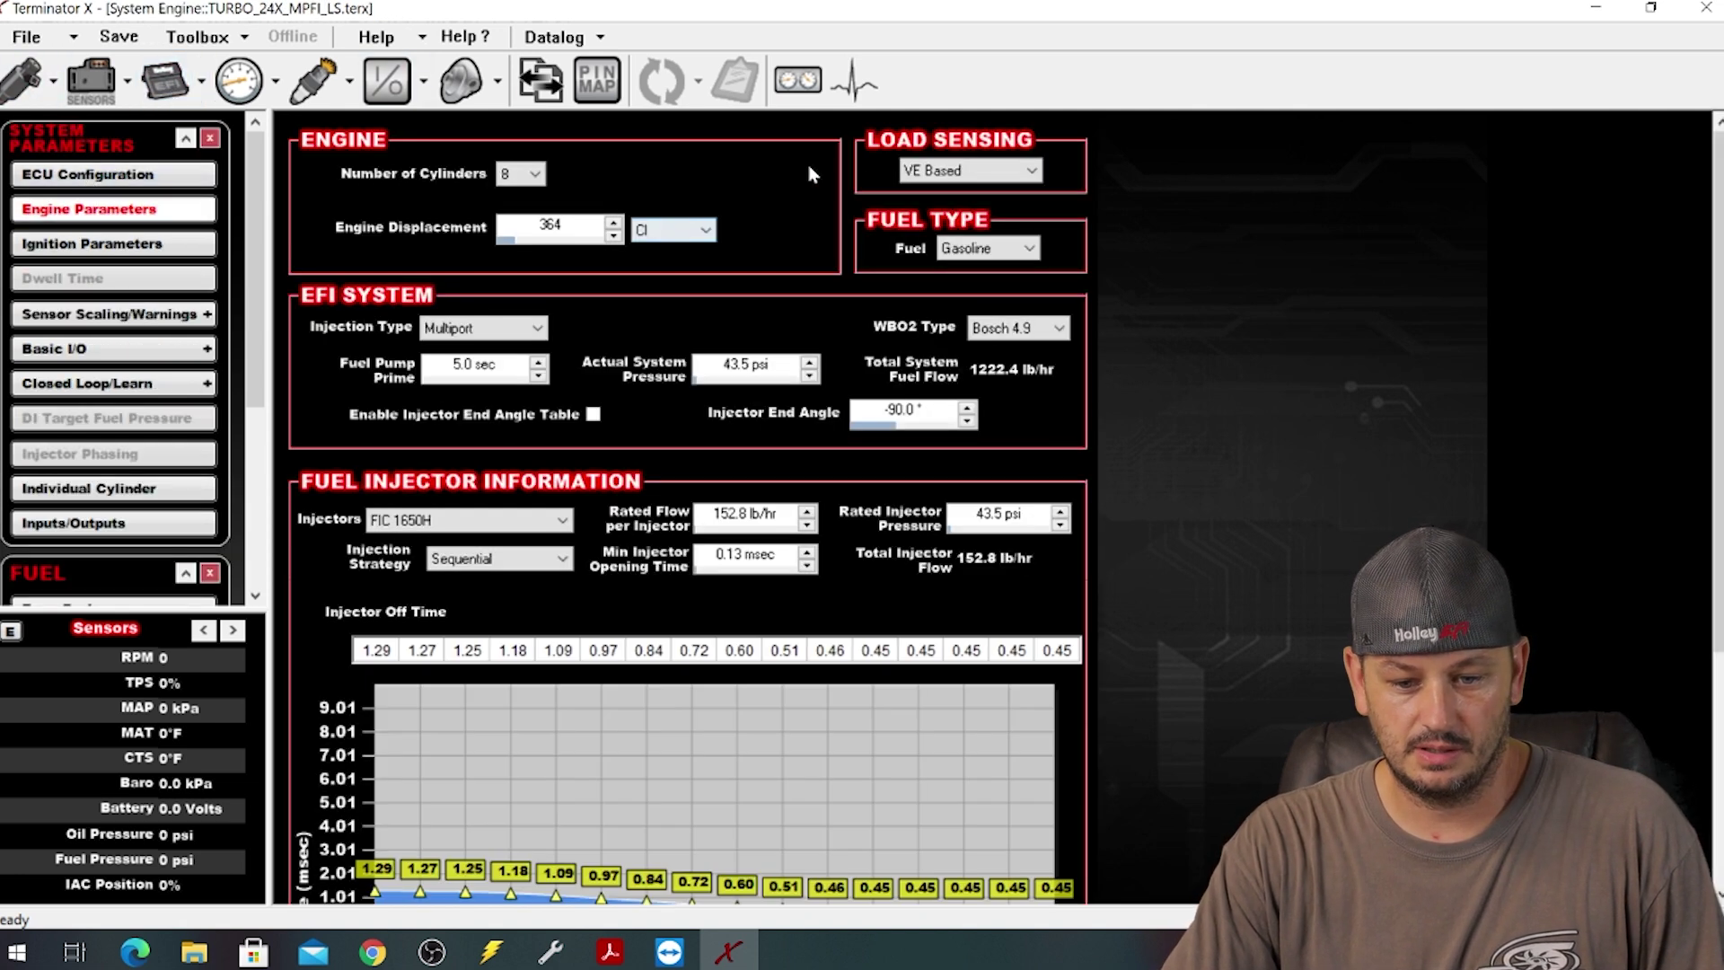
Switch load sensing to Speed Density, converting the VE map to fuel flow and updating axes.
{"action": "left_click", "coordinate": [931, 172]}
{"action": "left_click", "coordinate": [948, 193]}
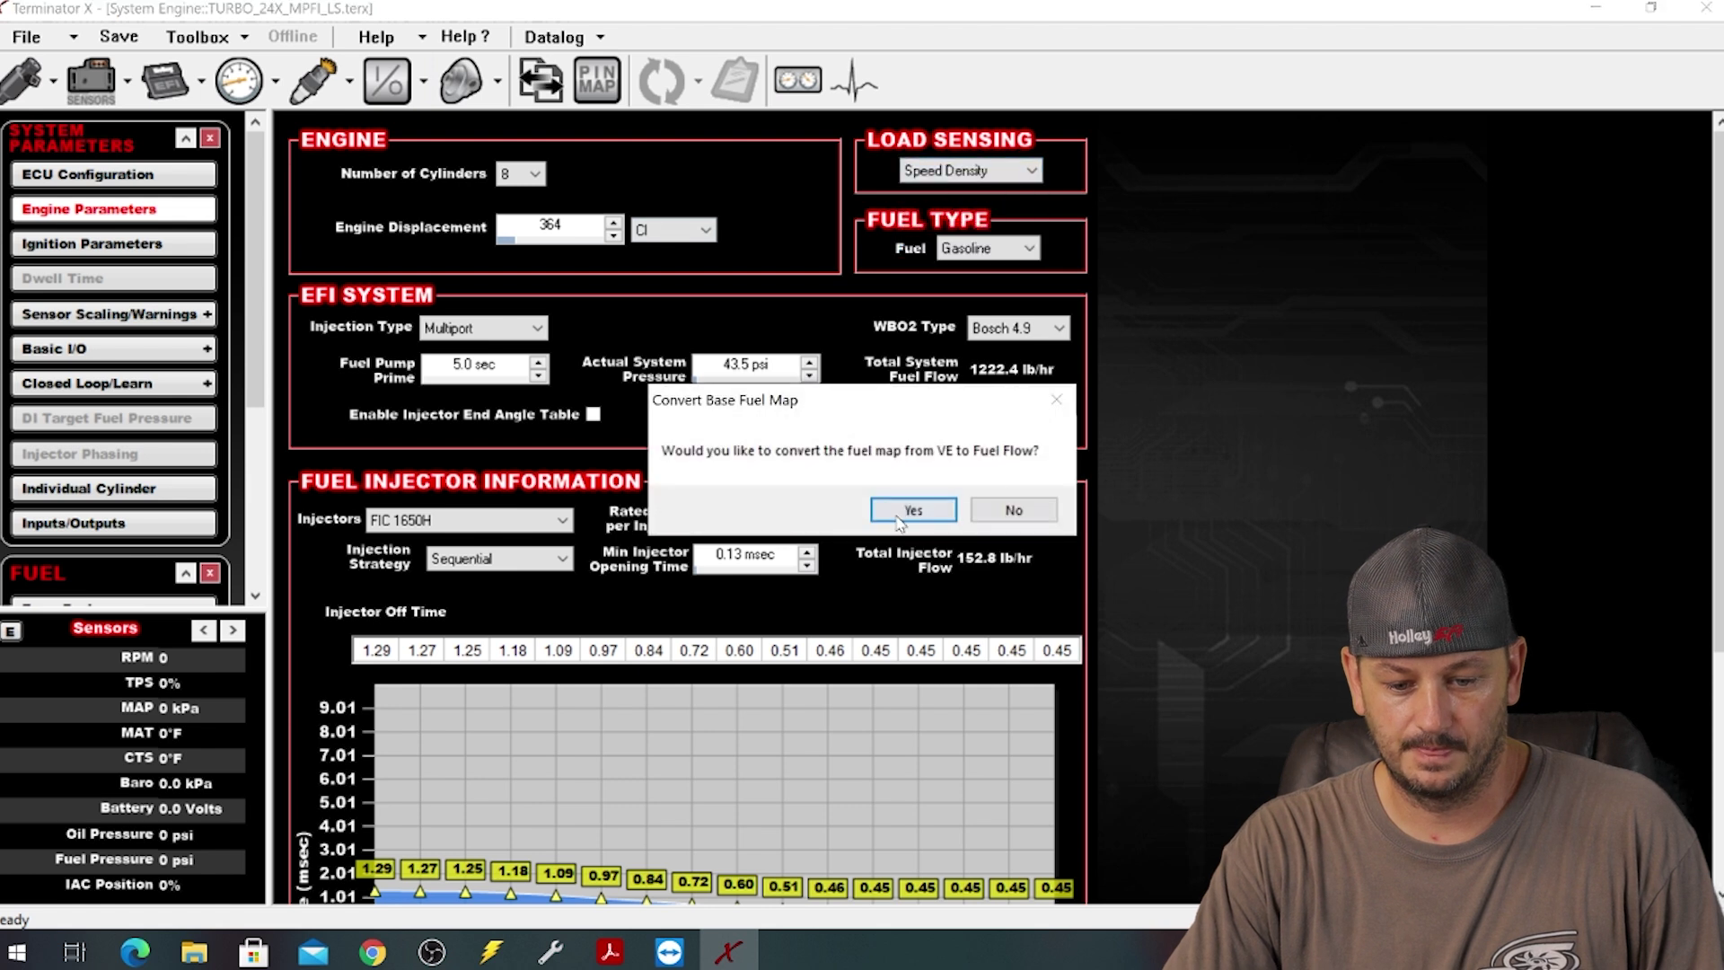
{"action": "left_click", "coordinate": [1006, 504]}
{"action": "left_click", "coordinate": [934, 525]}
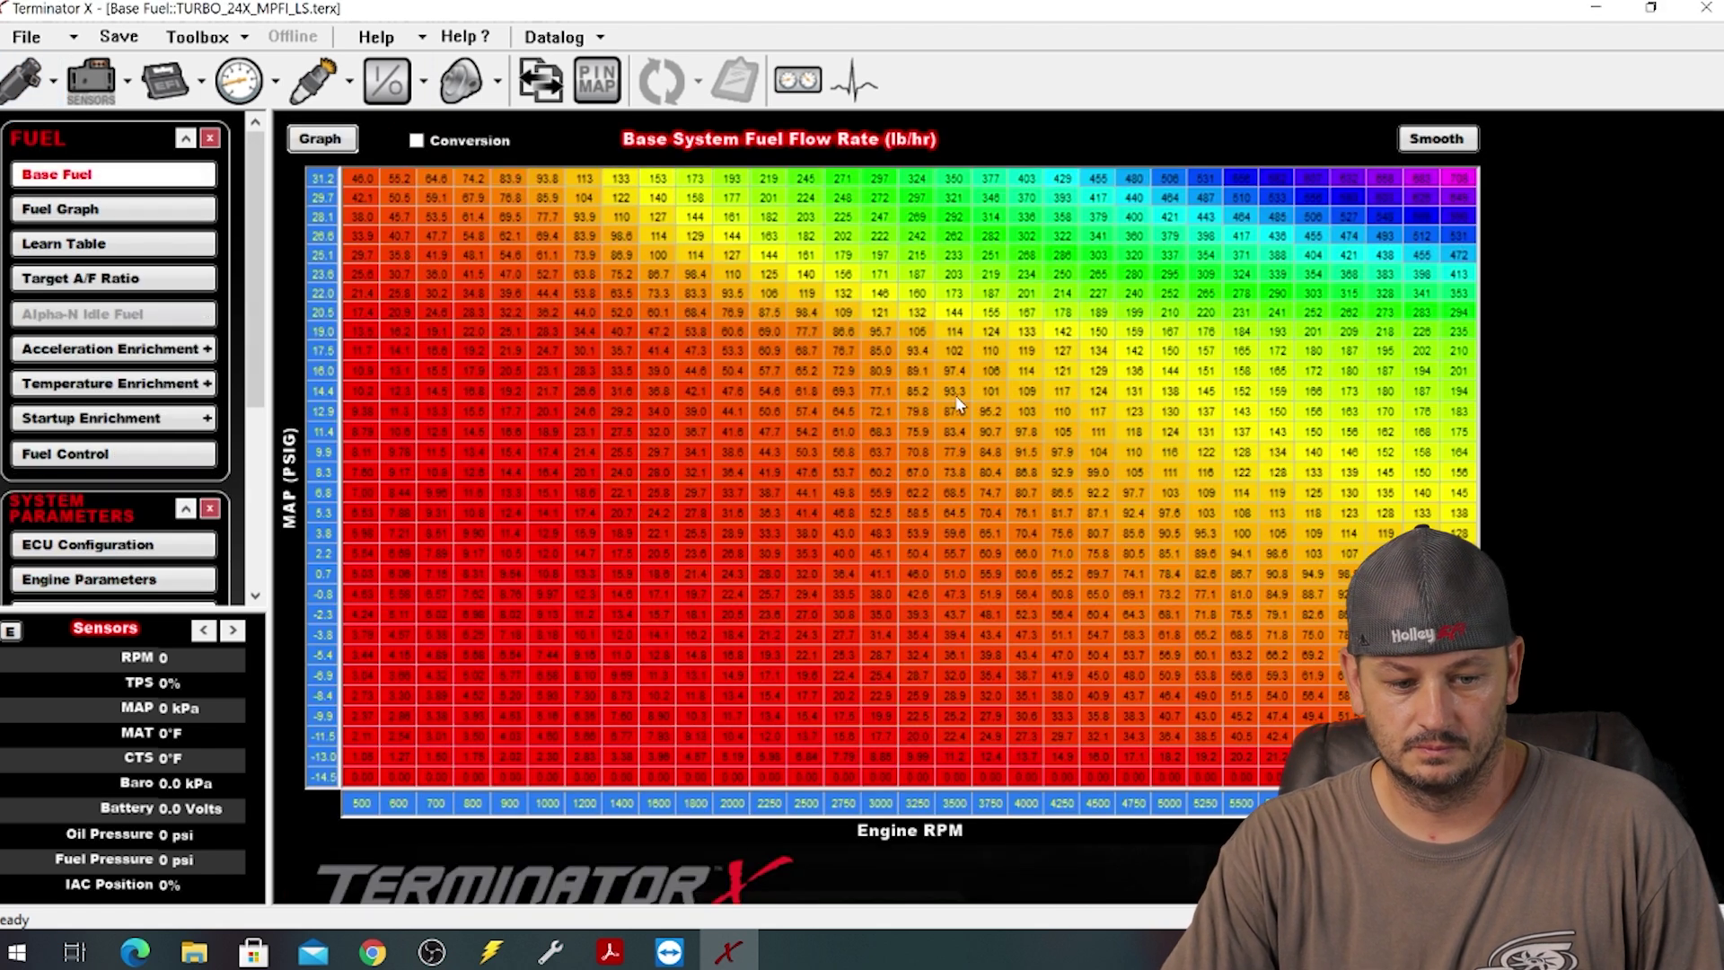
Set the Target Air/Fuel Ratio cells to 14.0.
{"action": "left_click", "coordinate": [89, 278]}
{"action": "left_click_drag", "start_coordinate": [377, 217], "coordinate": [1061, 589]}
{"action": "type", "text": "14"}
{"action": "key", "text": "Return"}
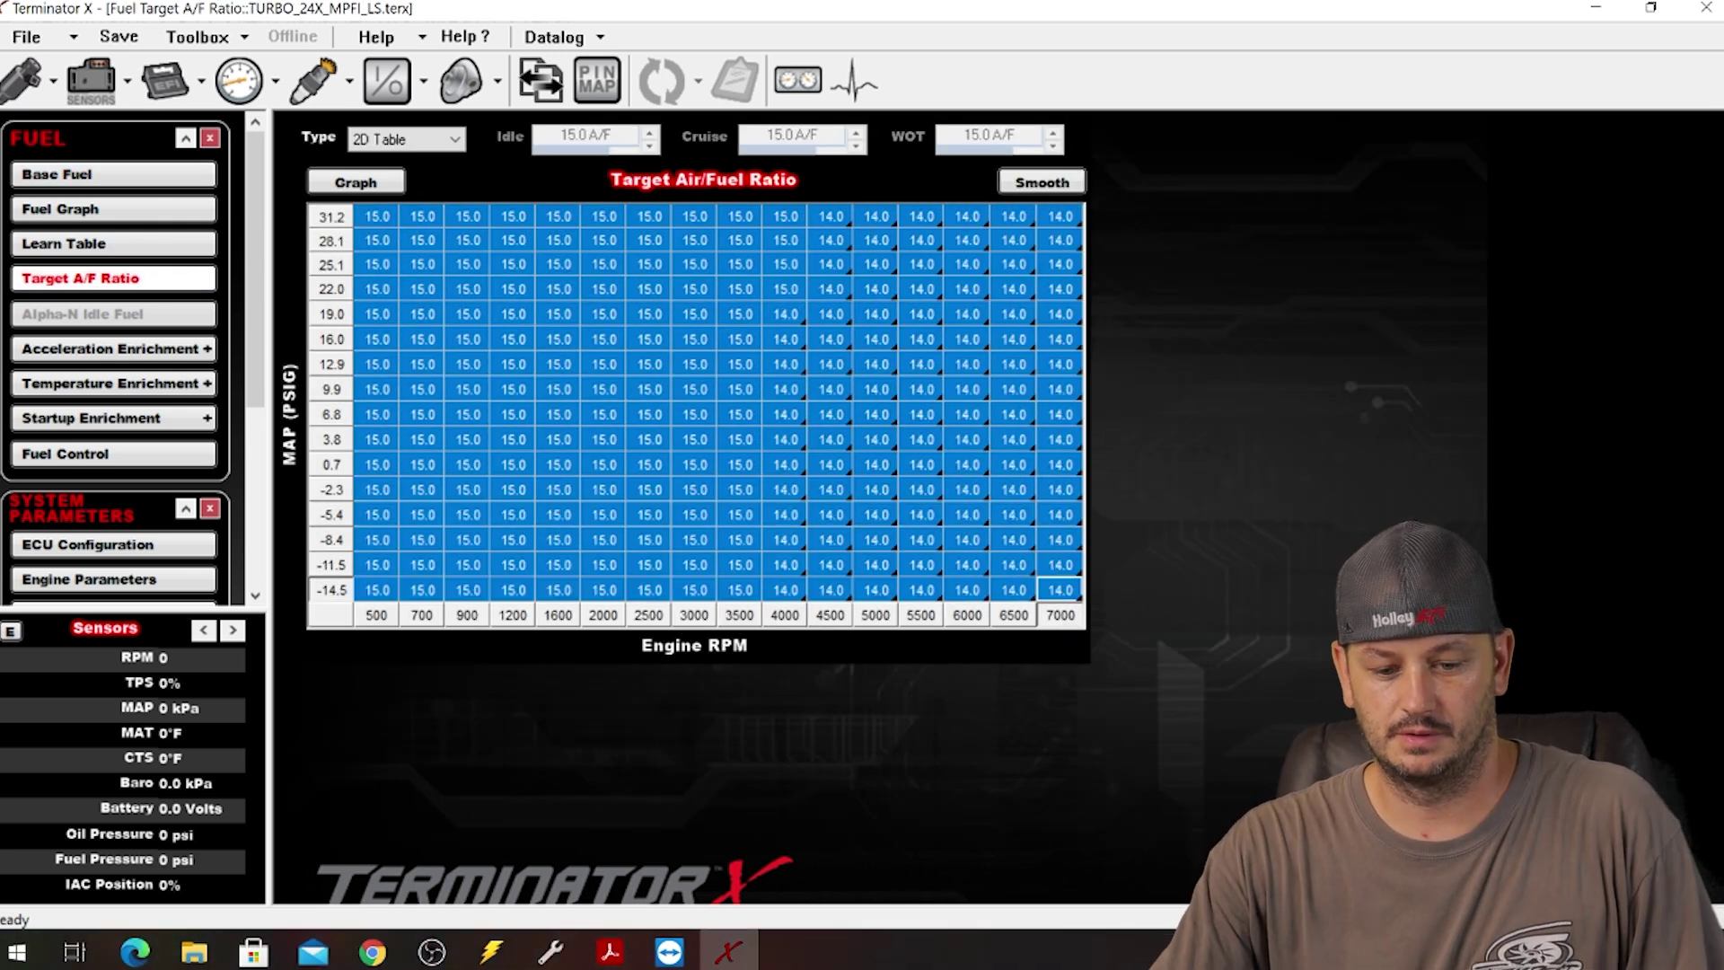
{"action": "left_click", "coordinate": [510, 314]}
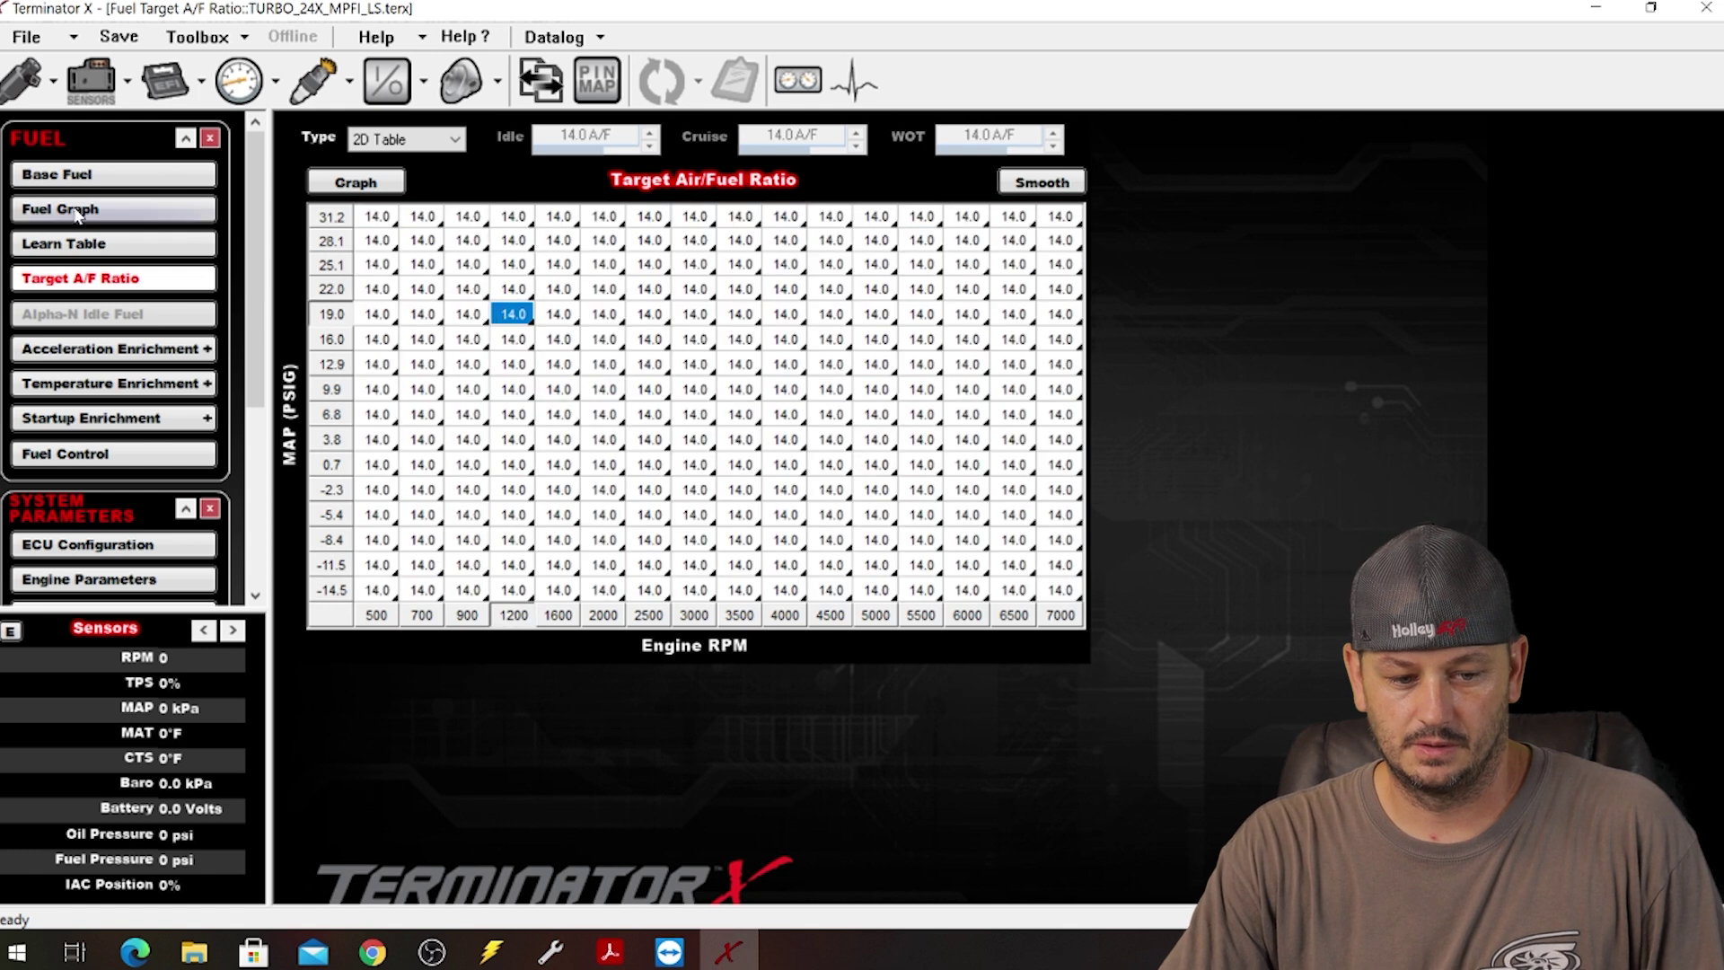
Open the Fuel Graph and let the fuel map adjust to the 14.0 AFR targets.
{"action": "left_click", "coordinate": [115, 209]}
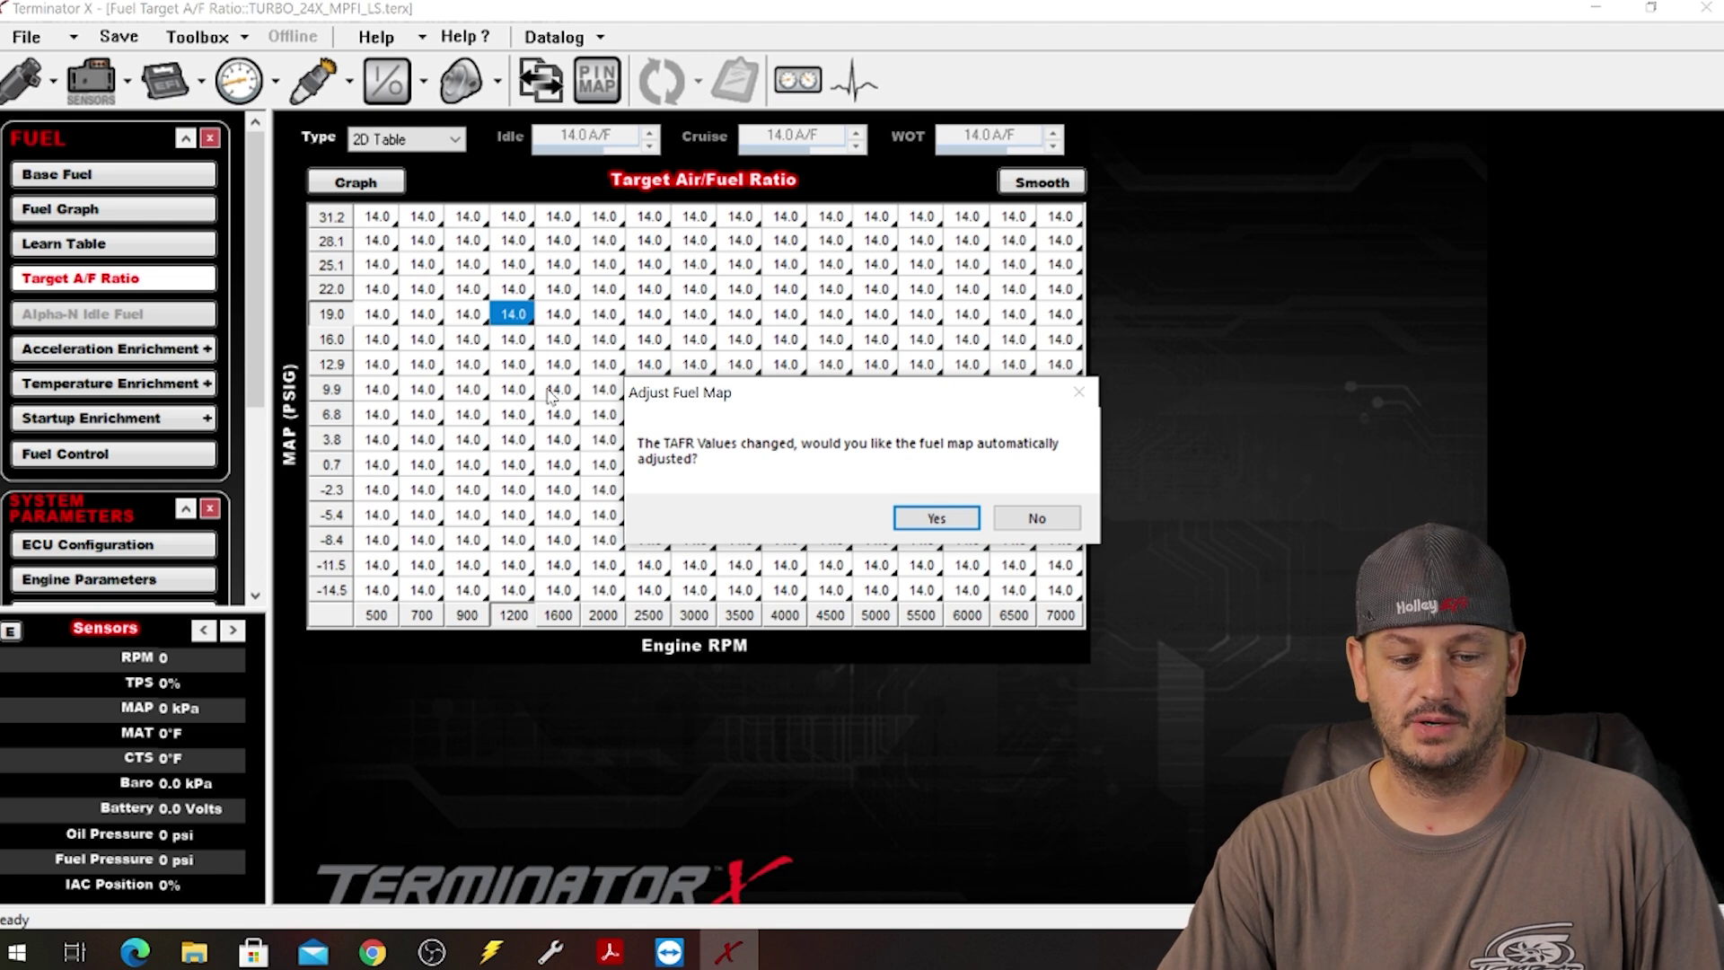
{"action": "left_click", "coordinate": [937, 518]}
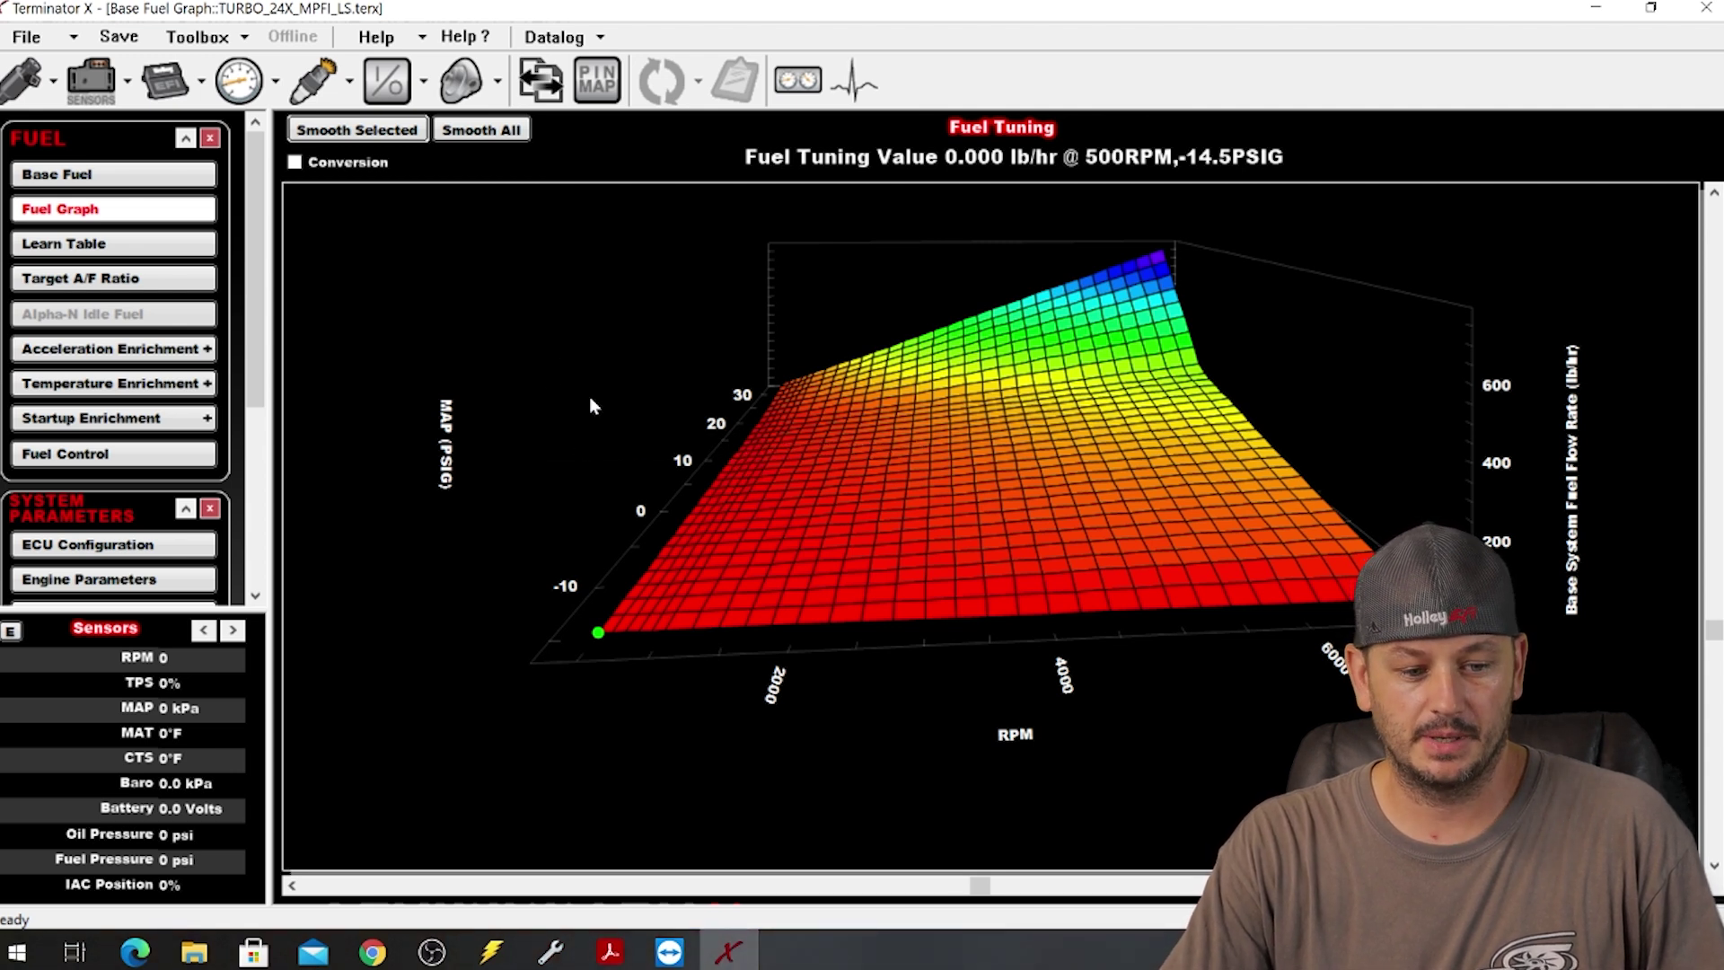
Switch load sensing to Alpha-N, approve rescaling table axes to TPS, and show Base Fuel.
{"action": "left_click", "coordinate": [171, 79]}
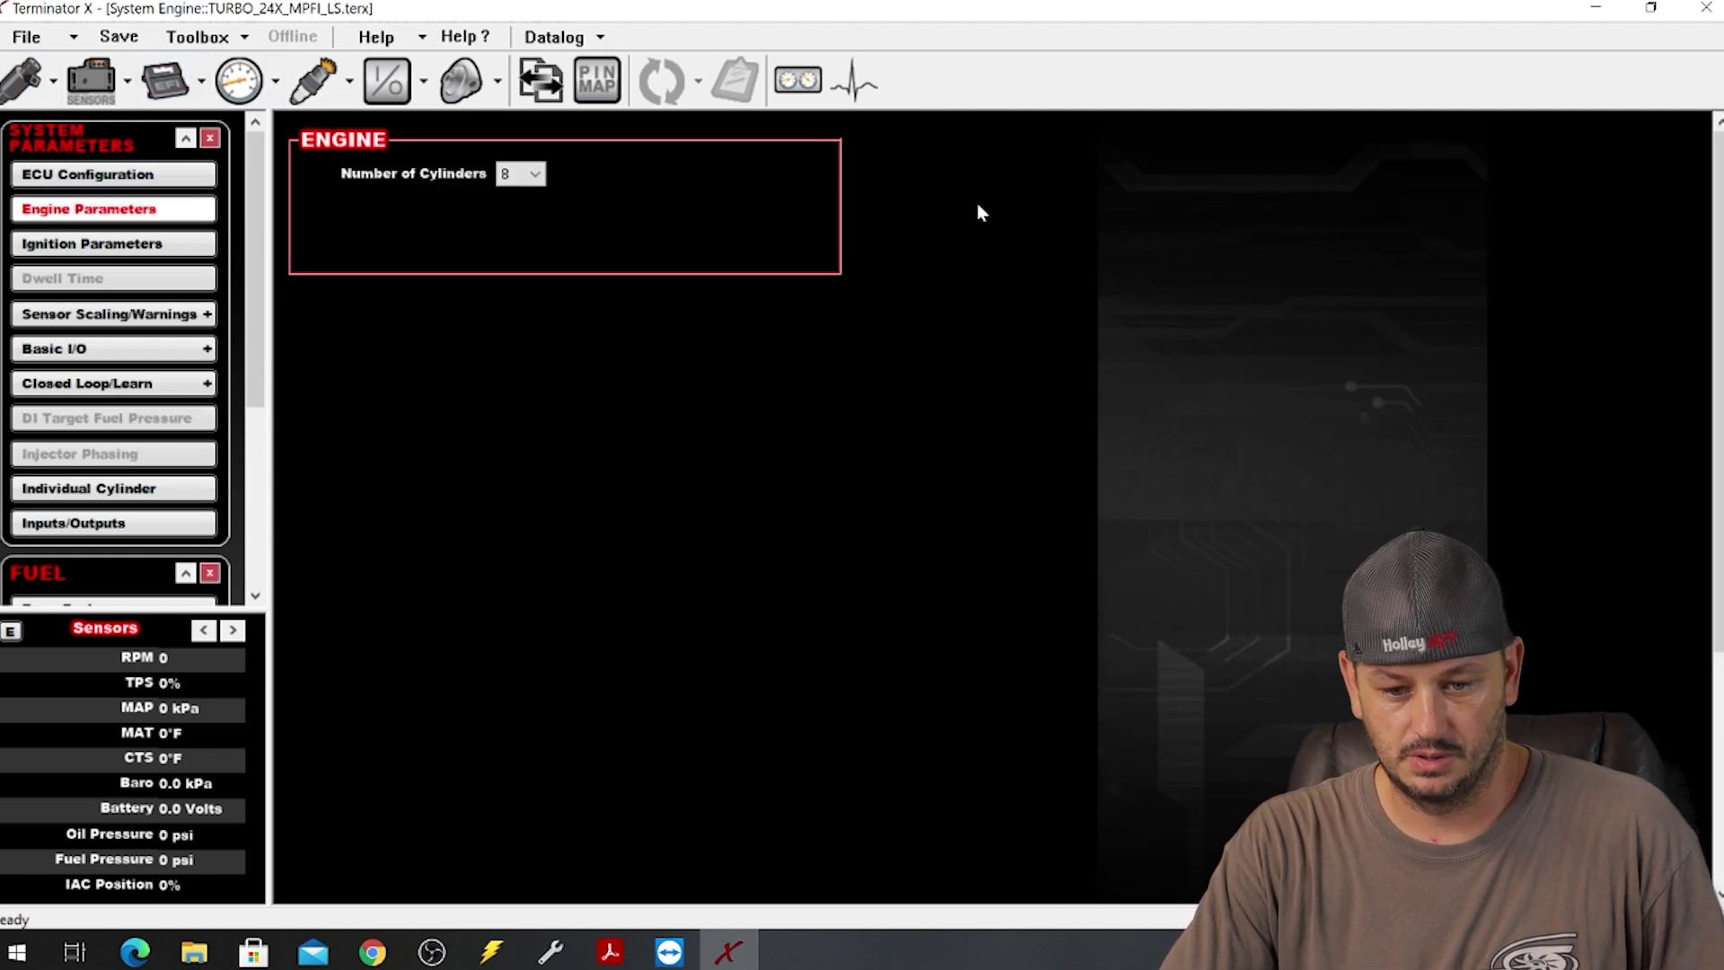
{"action": "left_click", "coordinate": [1033, 170]}
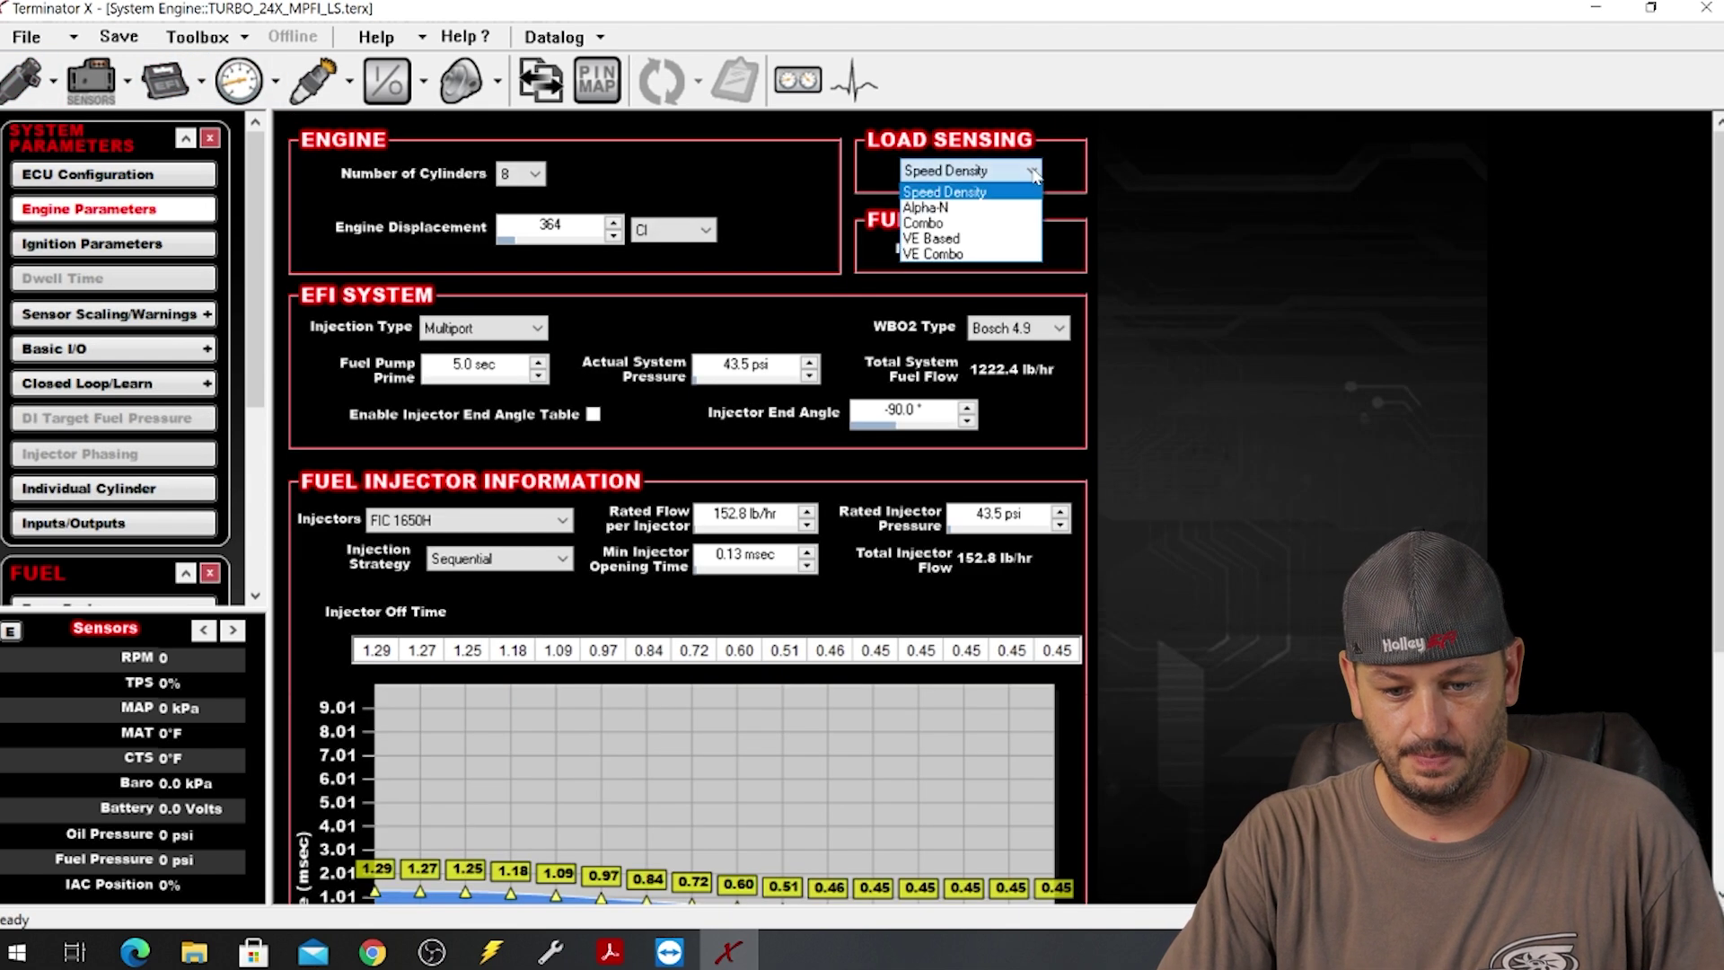
{"action": "left_click", "coordinate": [984, 210]}
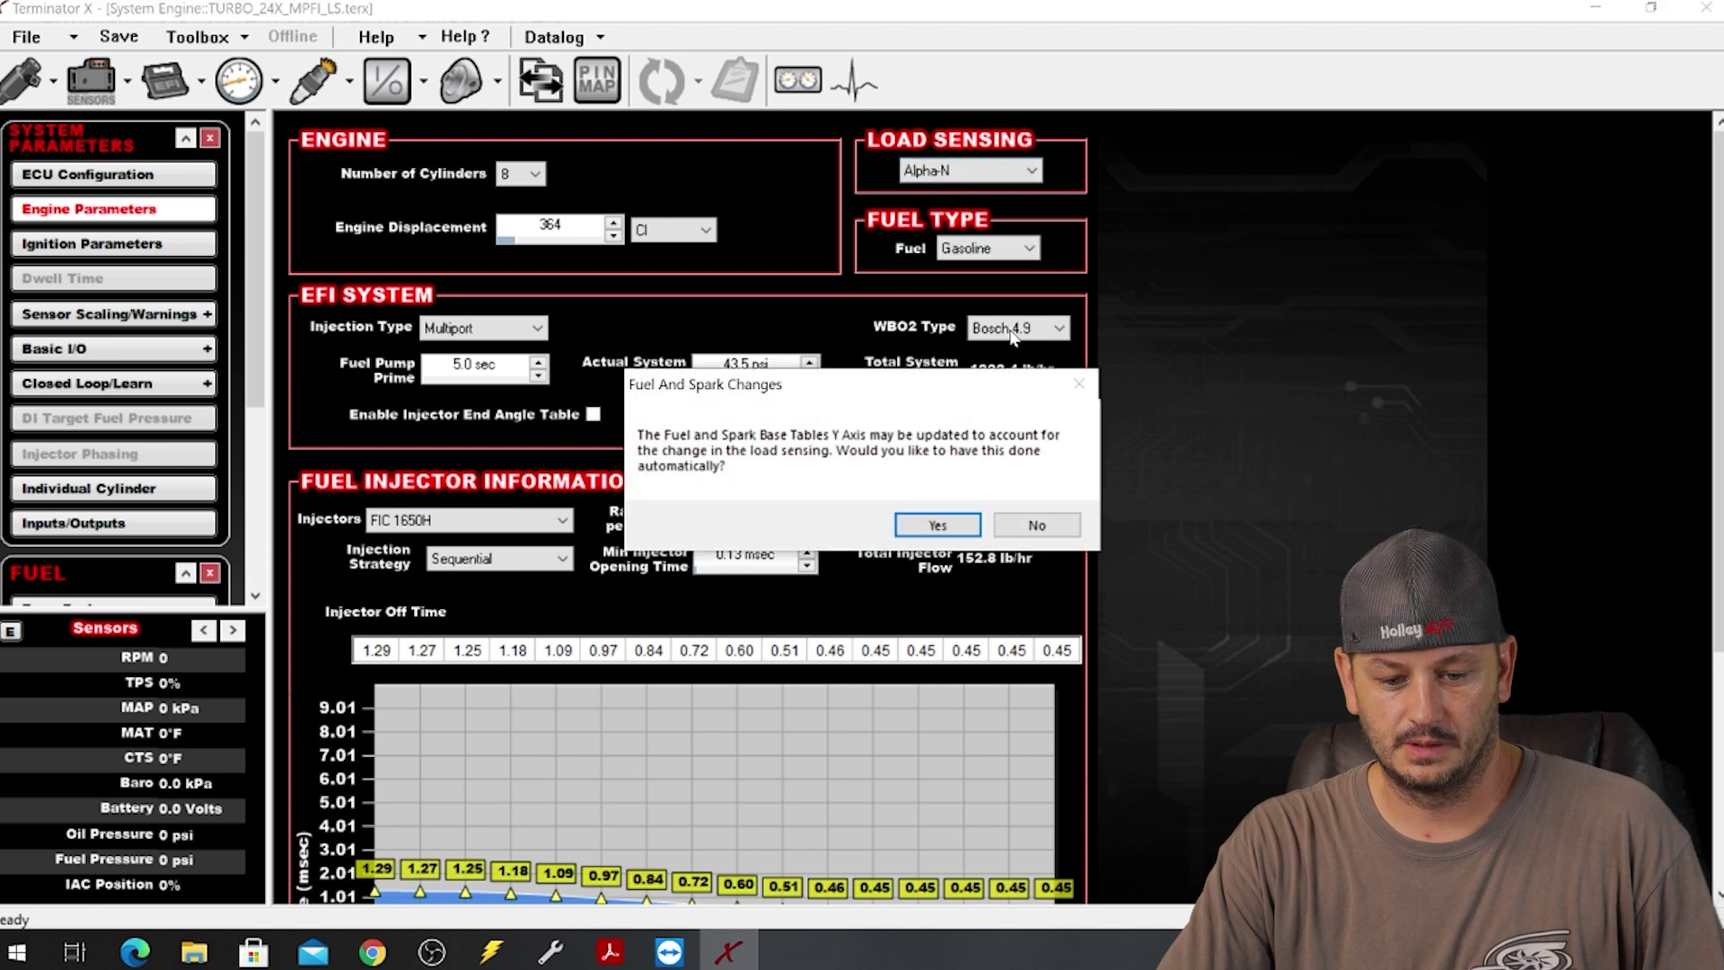
{"action": "left_click", "coordinate": [937, 525]}
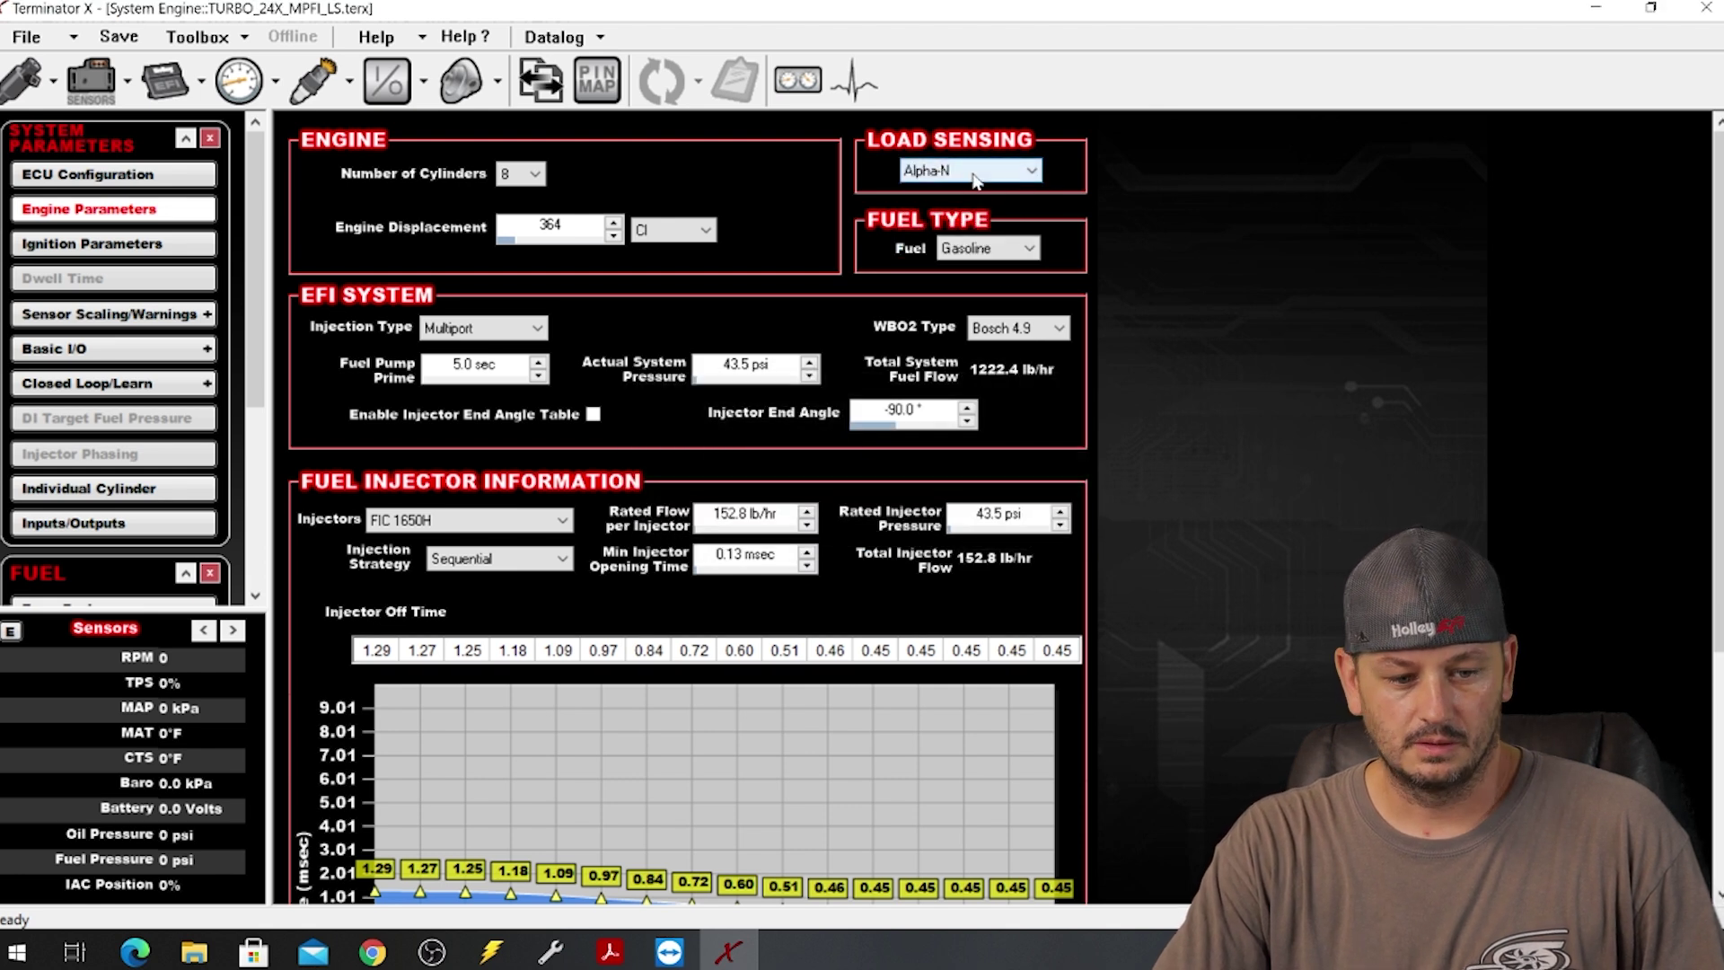
{"action": "left_click", "coordinate": [33, 87]}
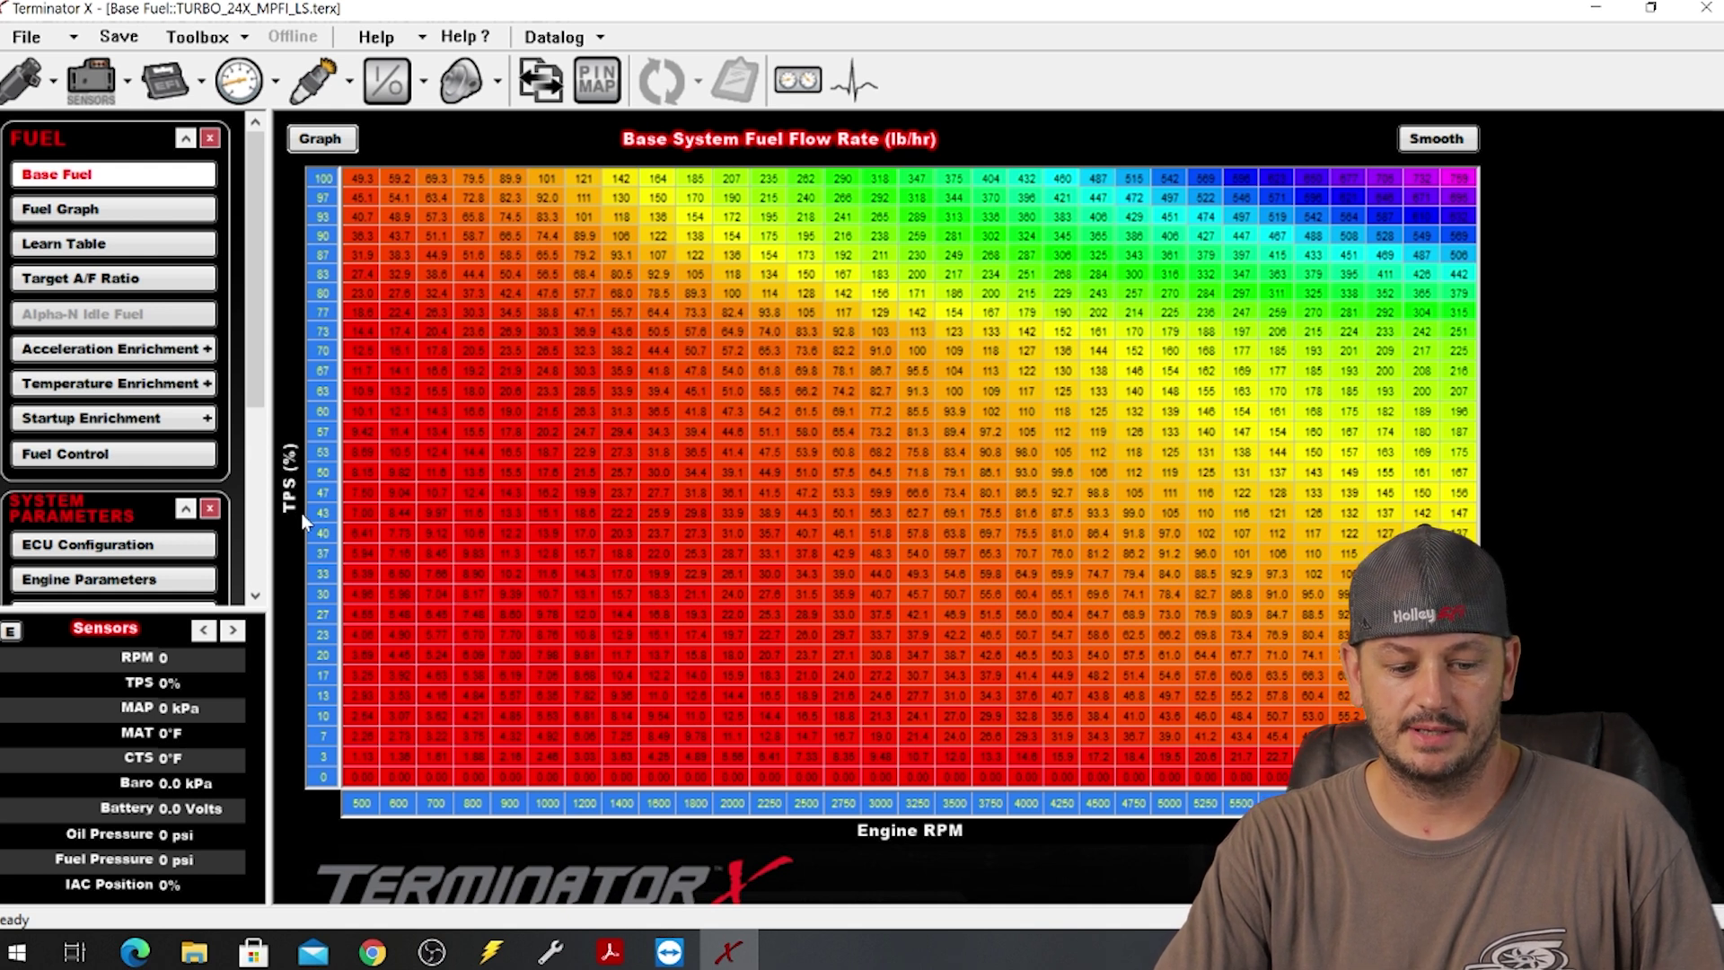
Check Alpha-N base fuel cells at 13%, 47%, 53%, 80% and 100% throttle, then return to Engine Parameters.
{"action": "left_click", "coordinate": [361, 695]}
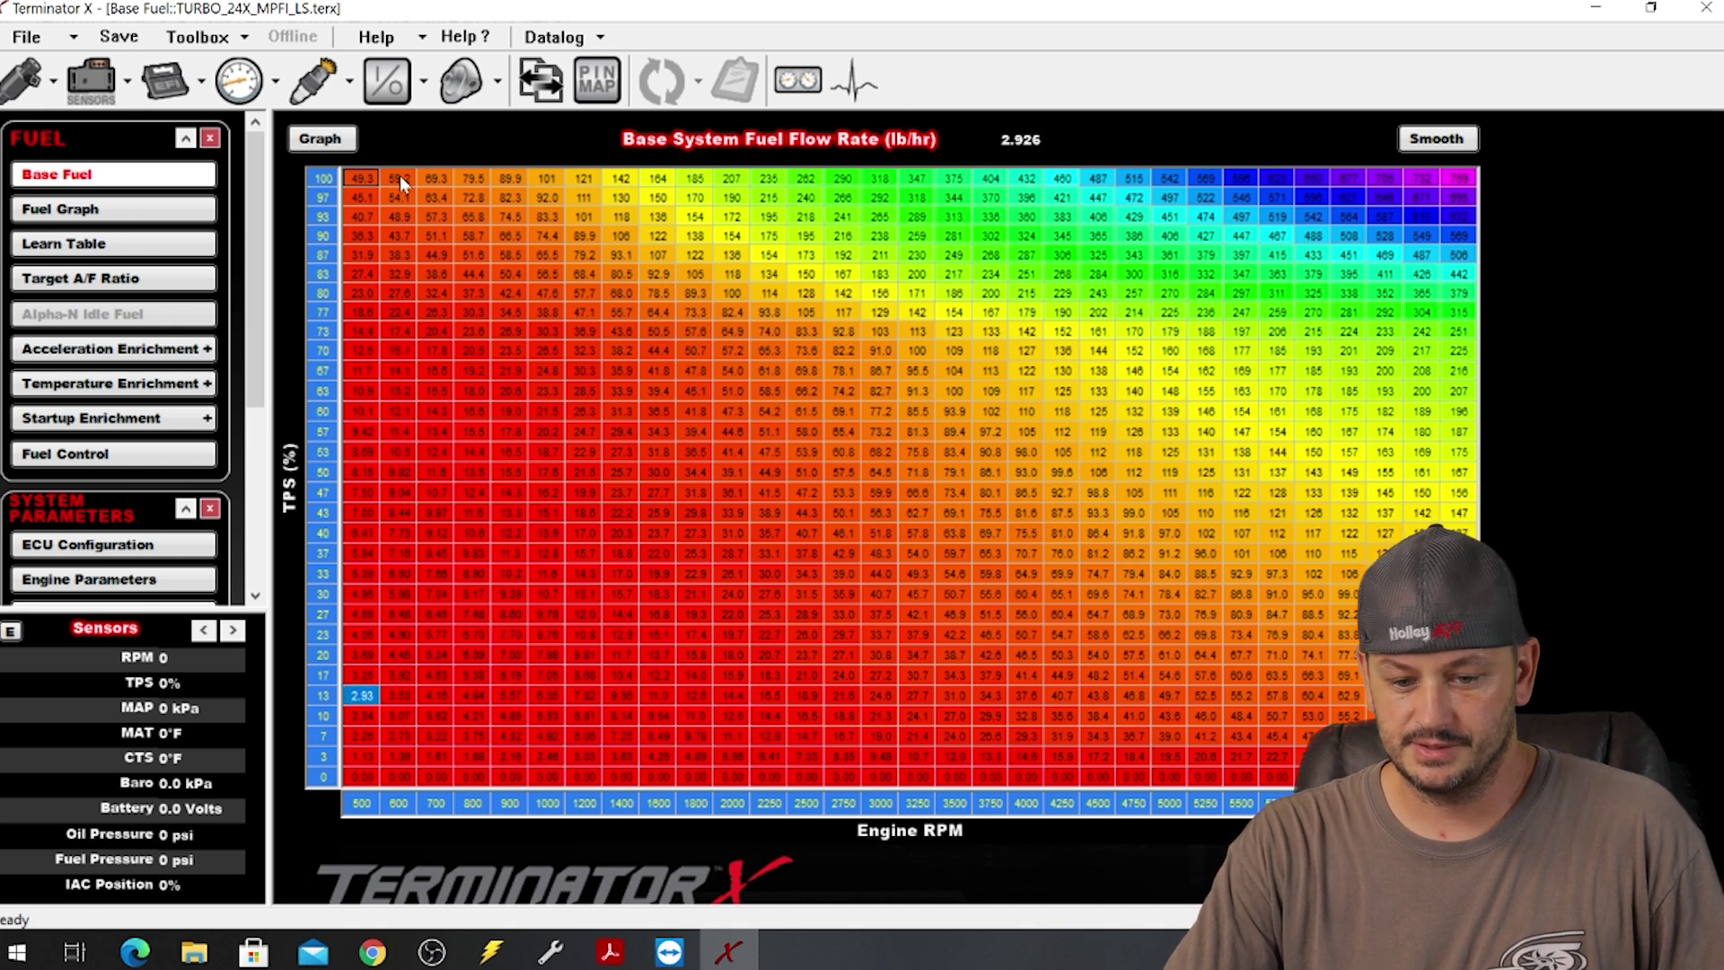
{"action": "left_click_drag", "start_coordinate": [364, 176], "coordinate": [1460, 777]}
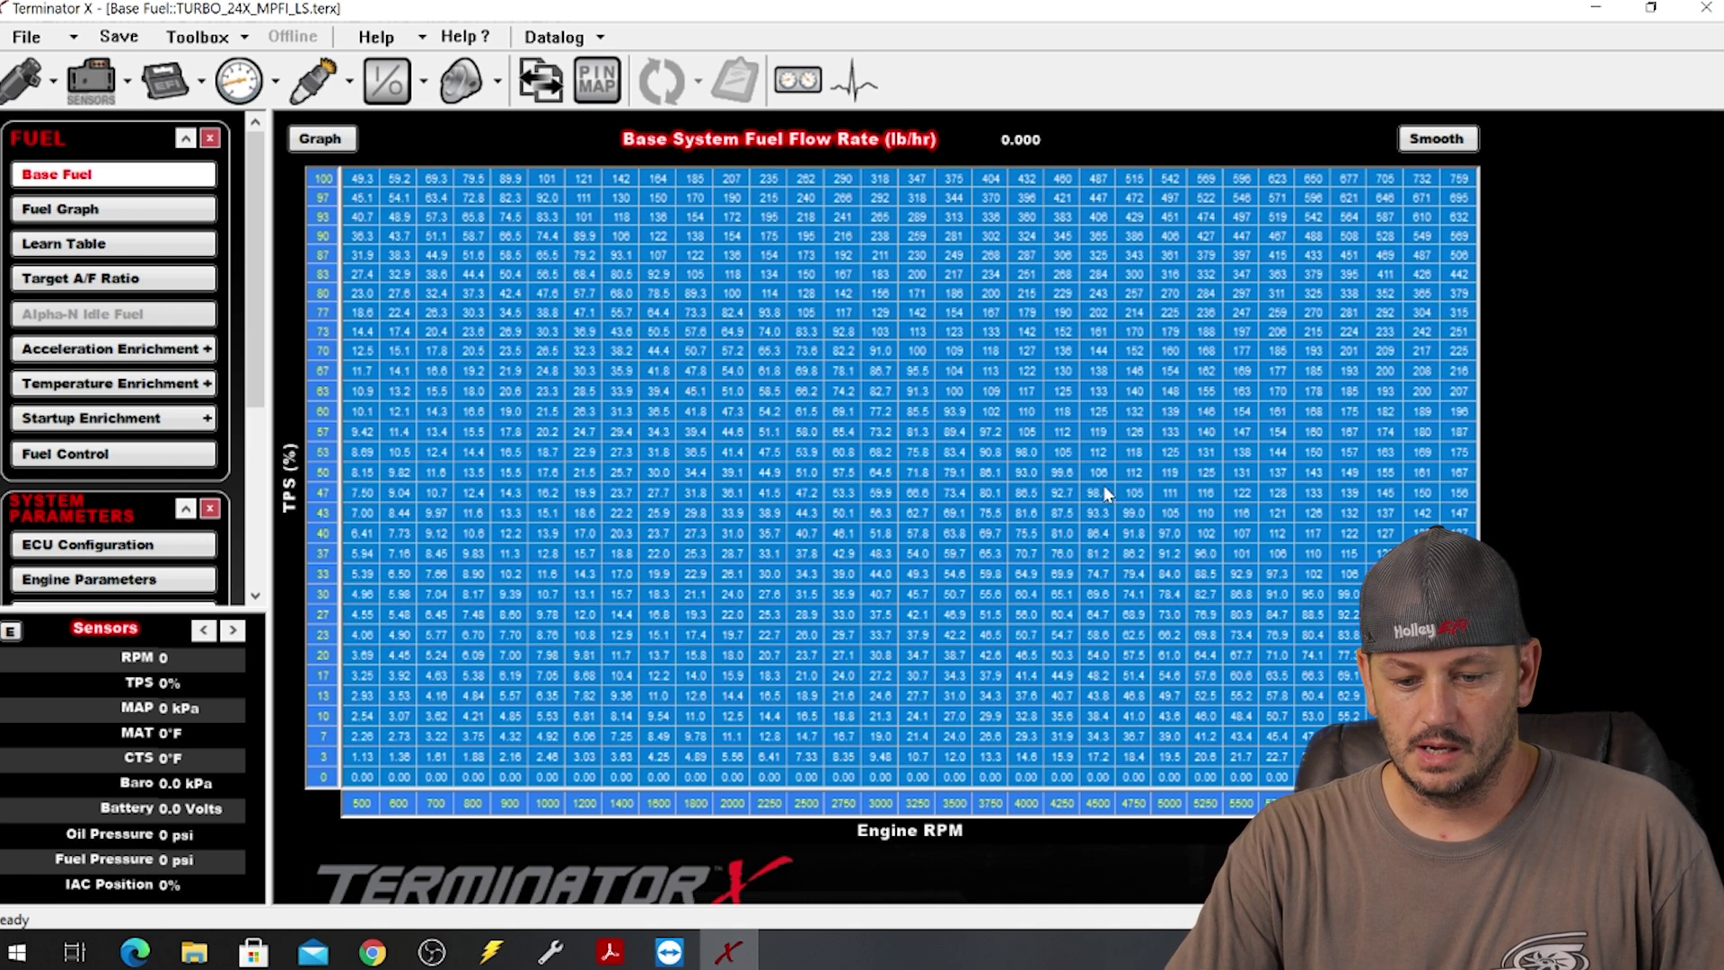
{"action": "left_click", "coordinate": [1098, 492]}
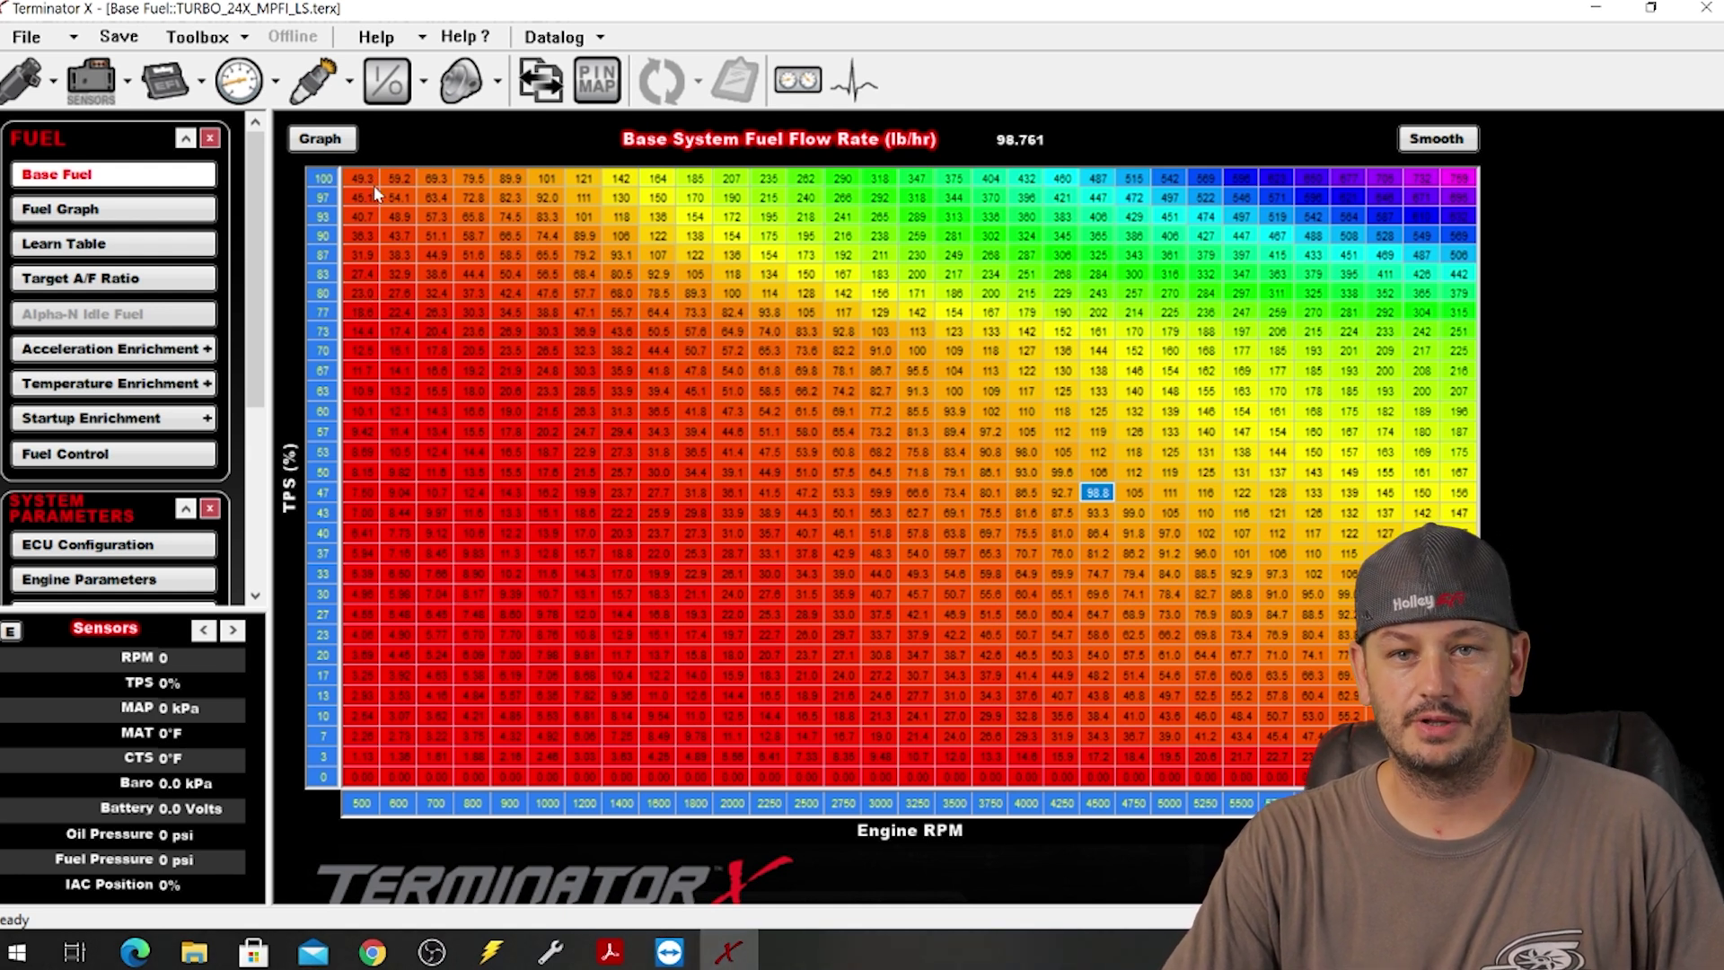
{"action": "left_click", "coordinate": [362, 293]}
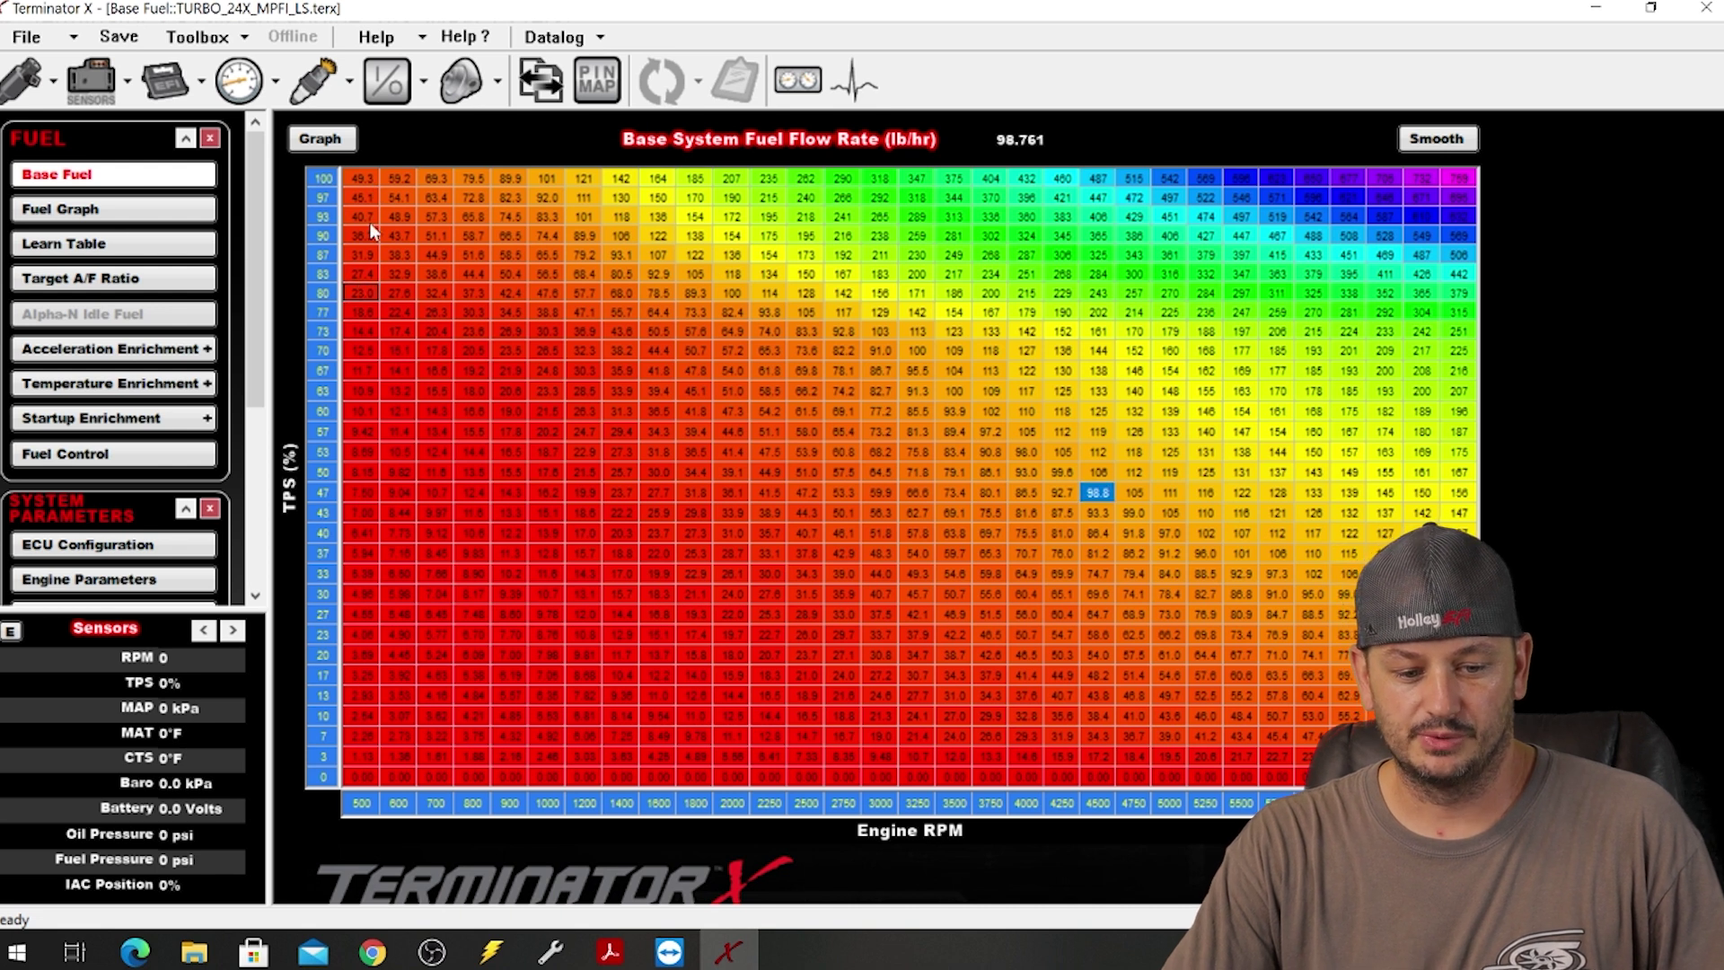
{"action": "left_click", "coordinate": [366, 180]}
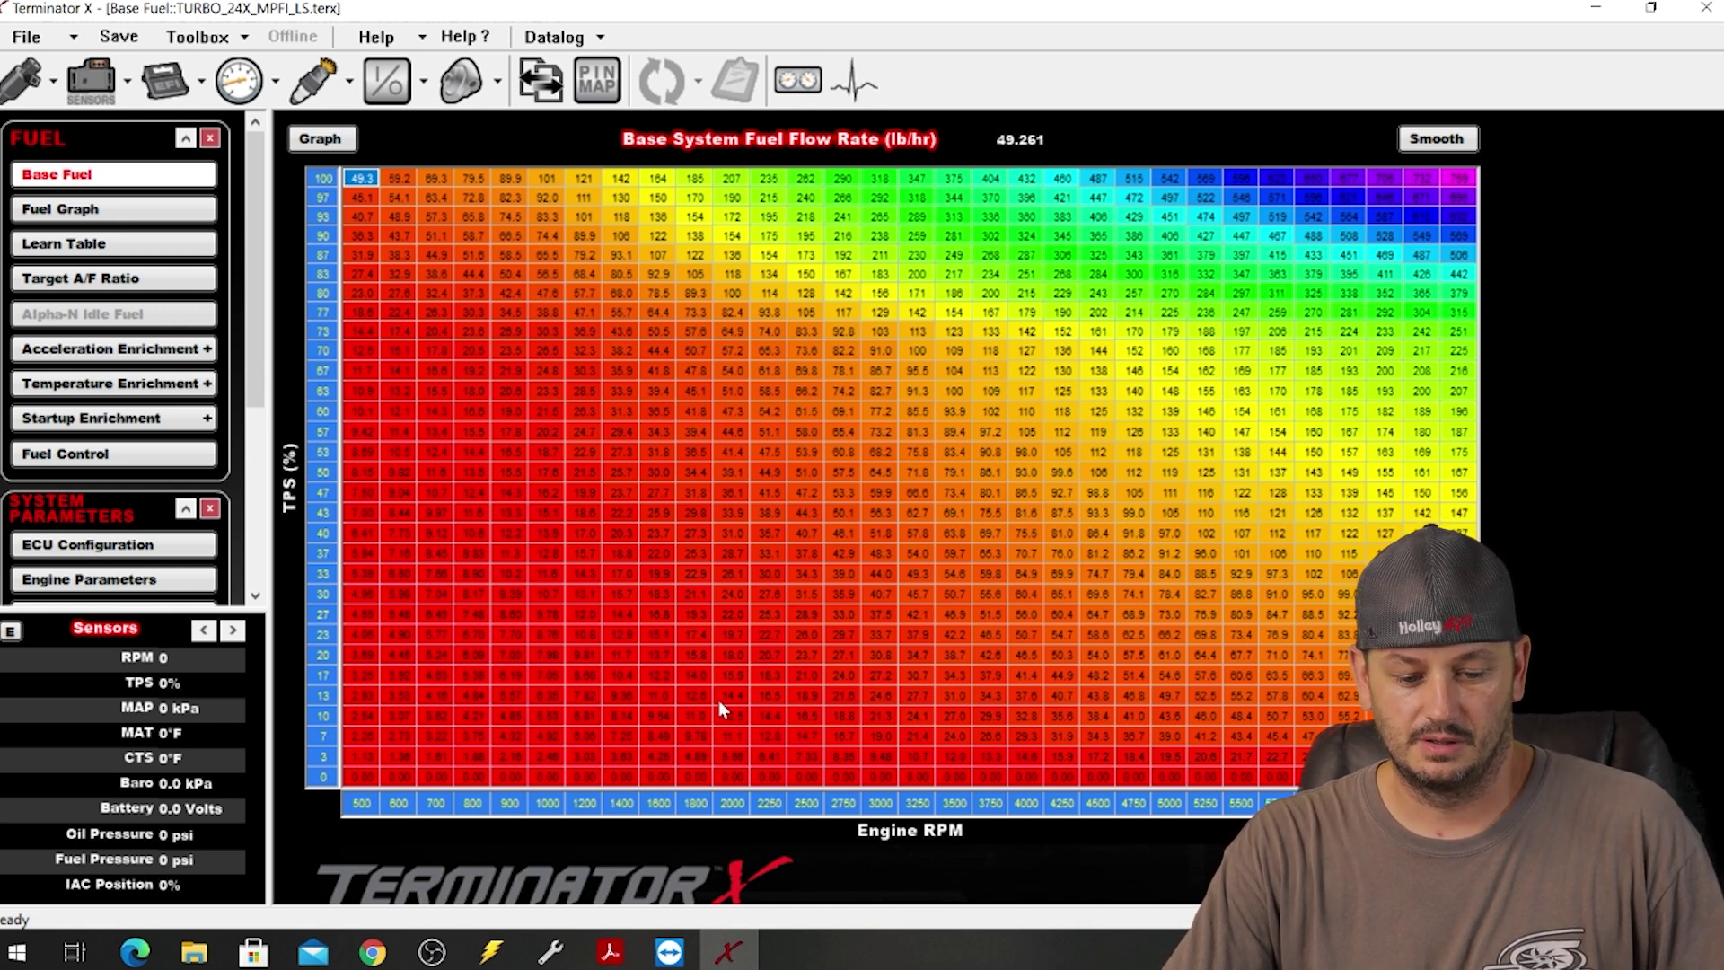
{"action": "left_click_drag", "start_coordinate": [362, 777], "coordinate": [1444, 466]}
{"action": "left_click", "coordinate": [736, 456]}
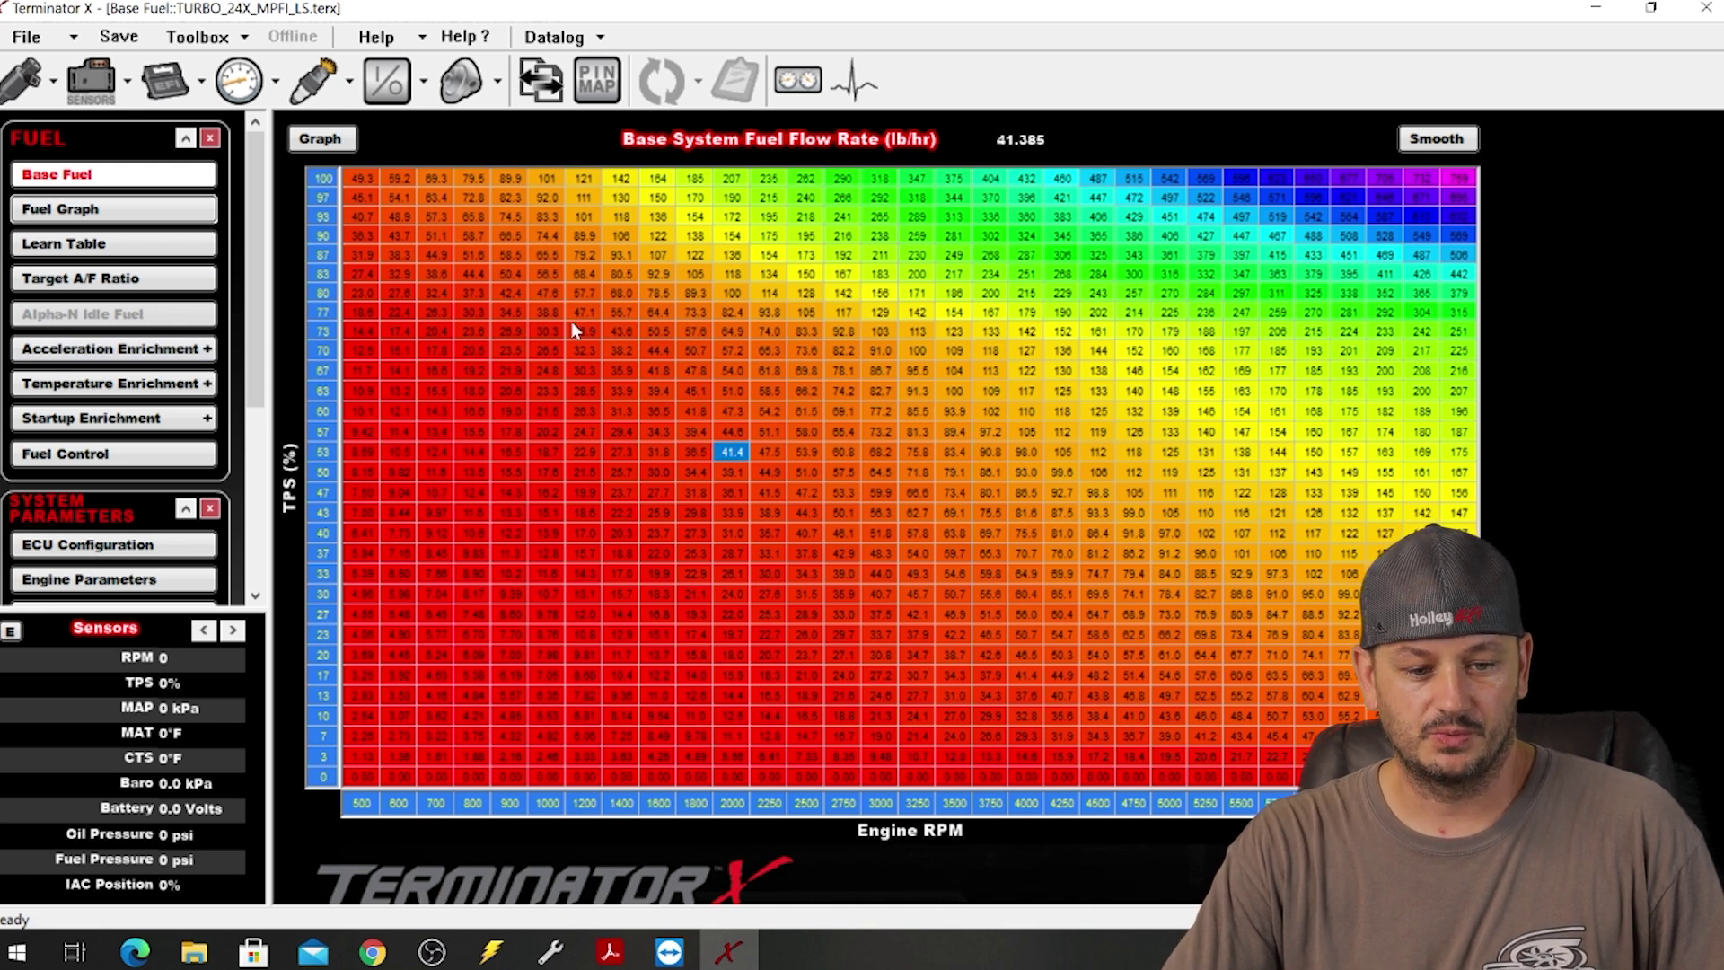
{"action": "left_click", "coordinate": [184, 85]}
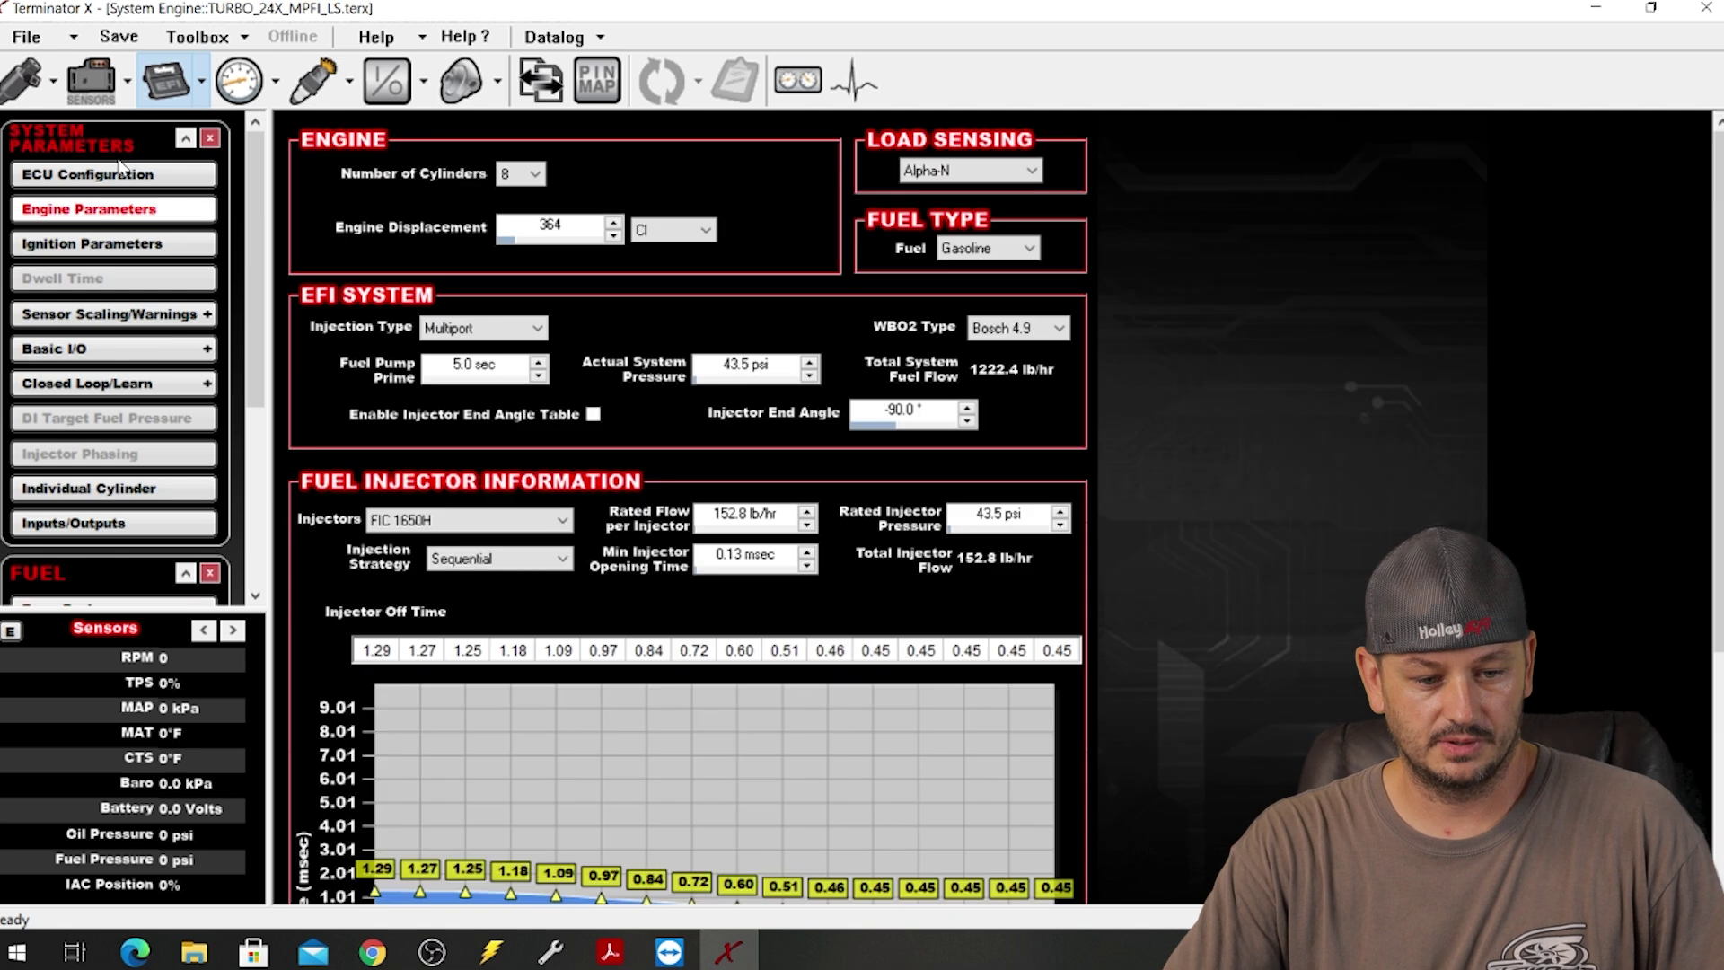
Select Combo load sensing, approve the axis update, and bring back the MAP-indexed Base Fuel table.
{"action": "left_click", "coordinate": [968, 171]}
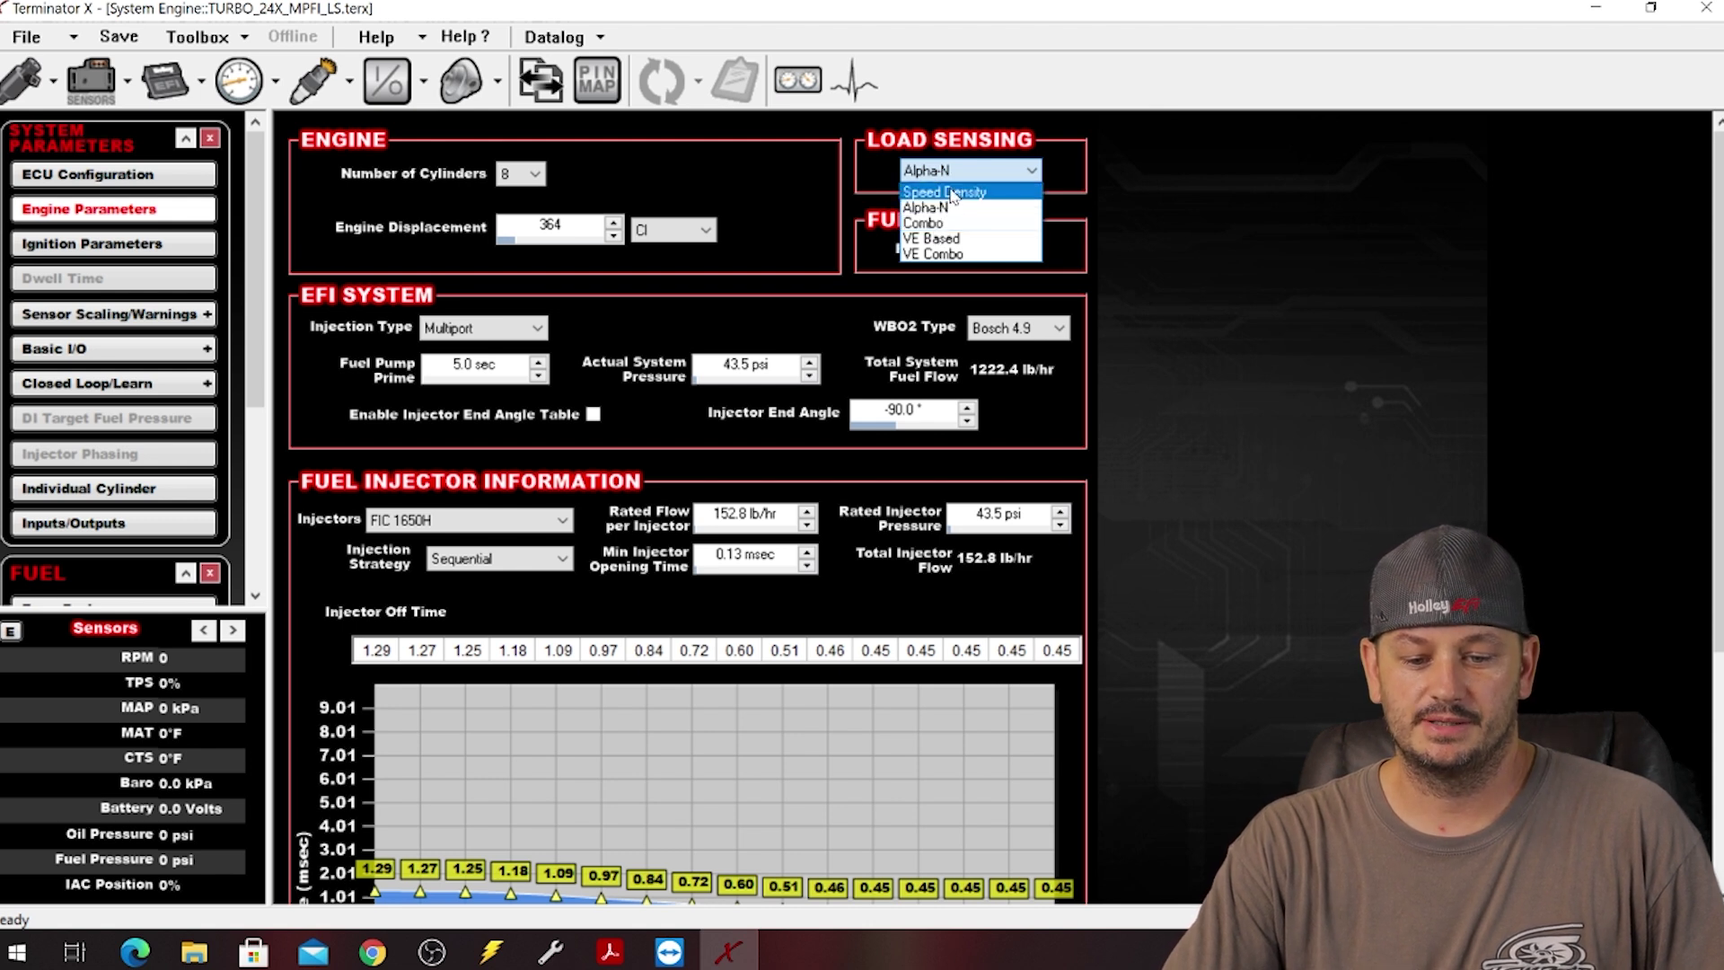
{"action": "left_click", "coordinate": [948, 222]}
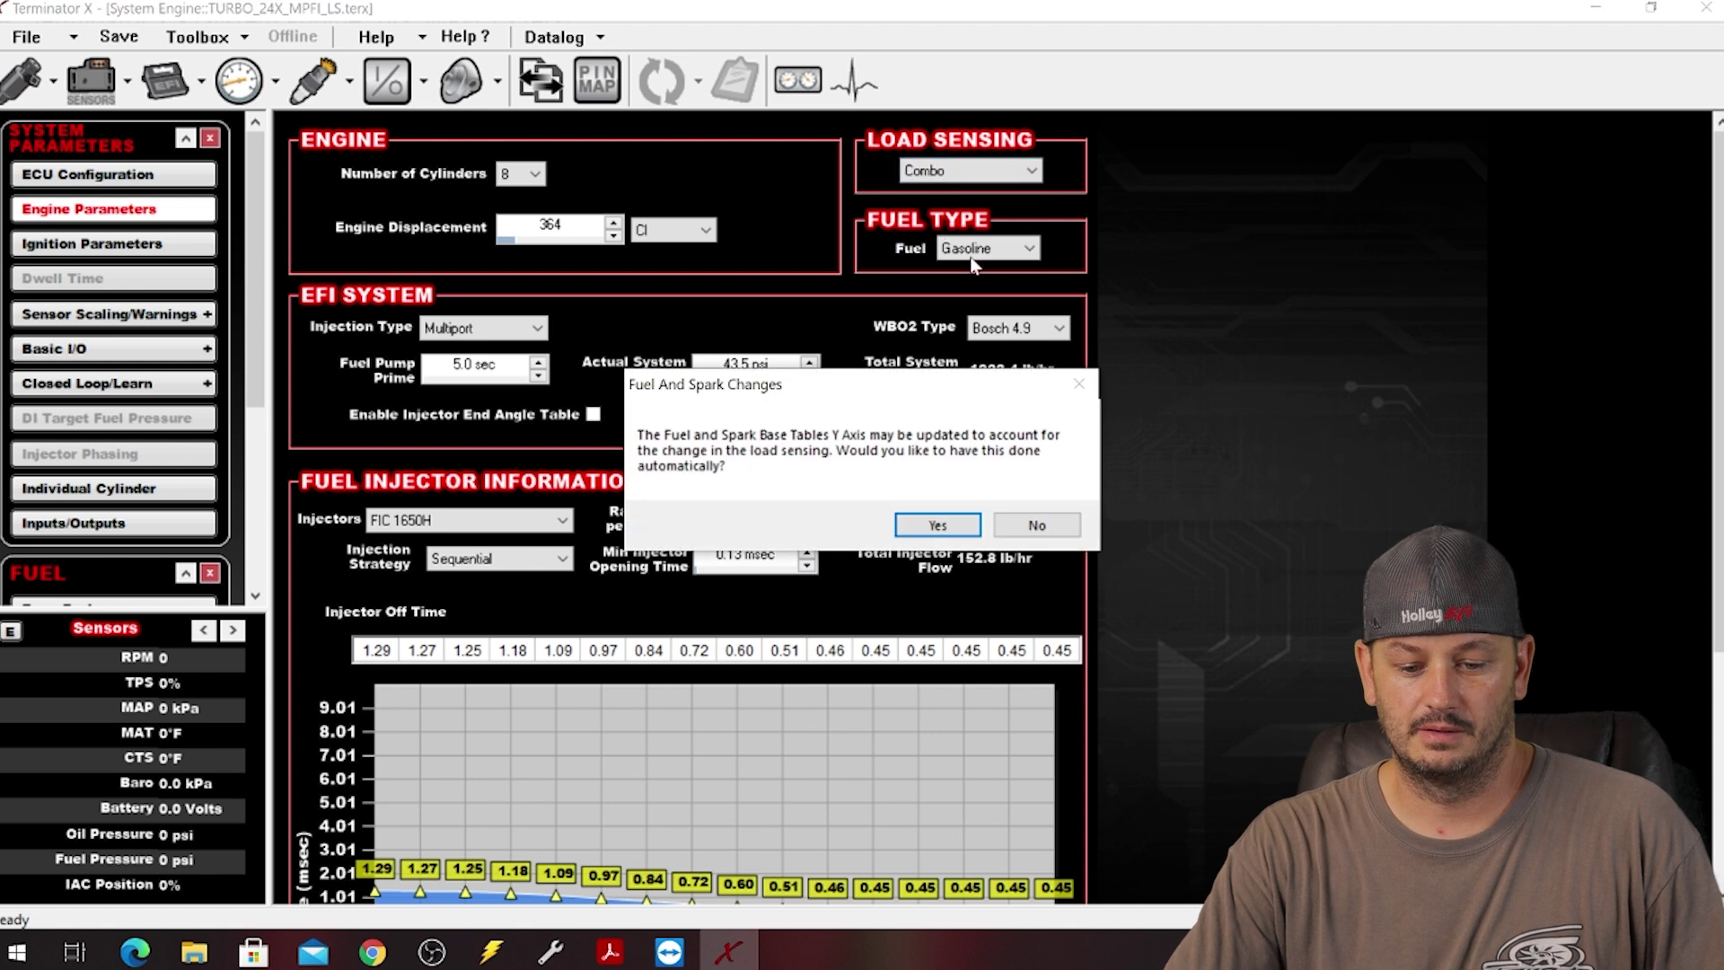
{"action": "left_click", "coordinate": [961, 530]}
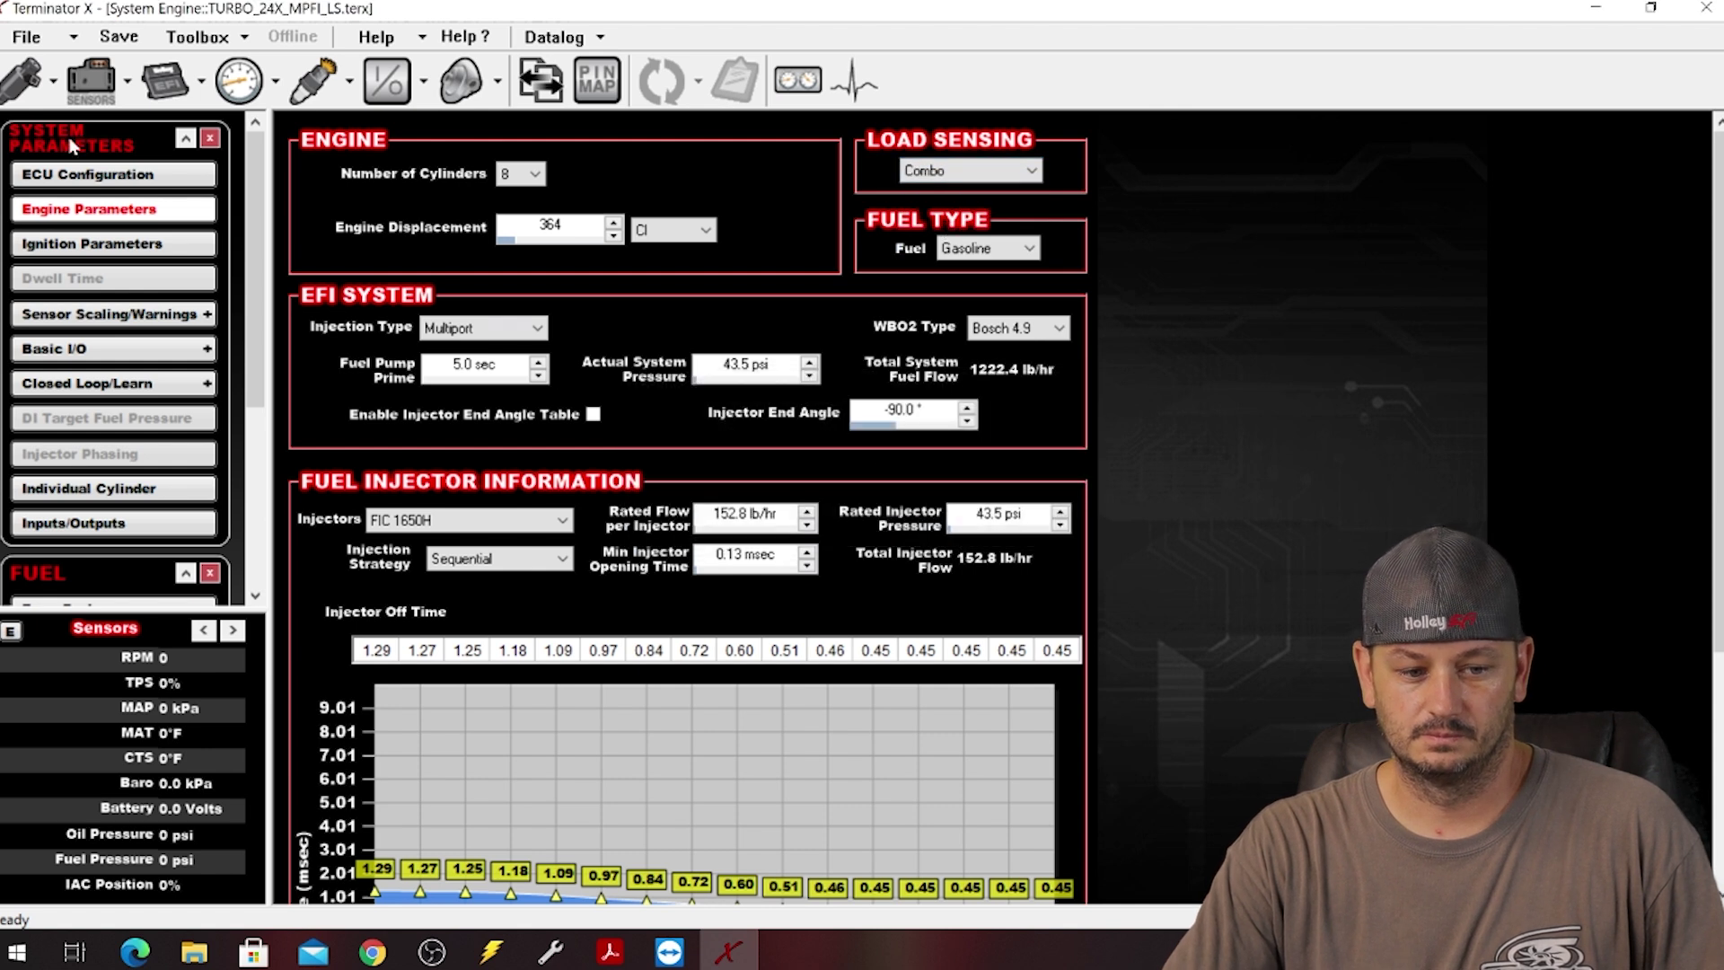
{"action": "left_click", "coordinate": [22, 86]}
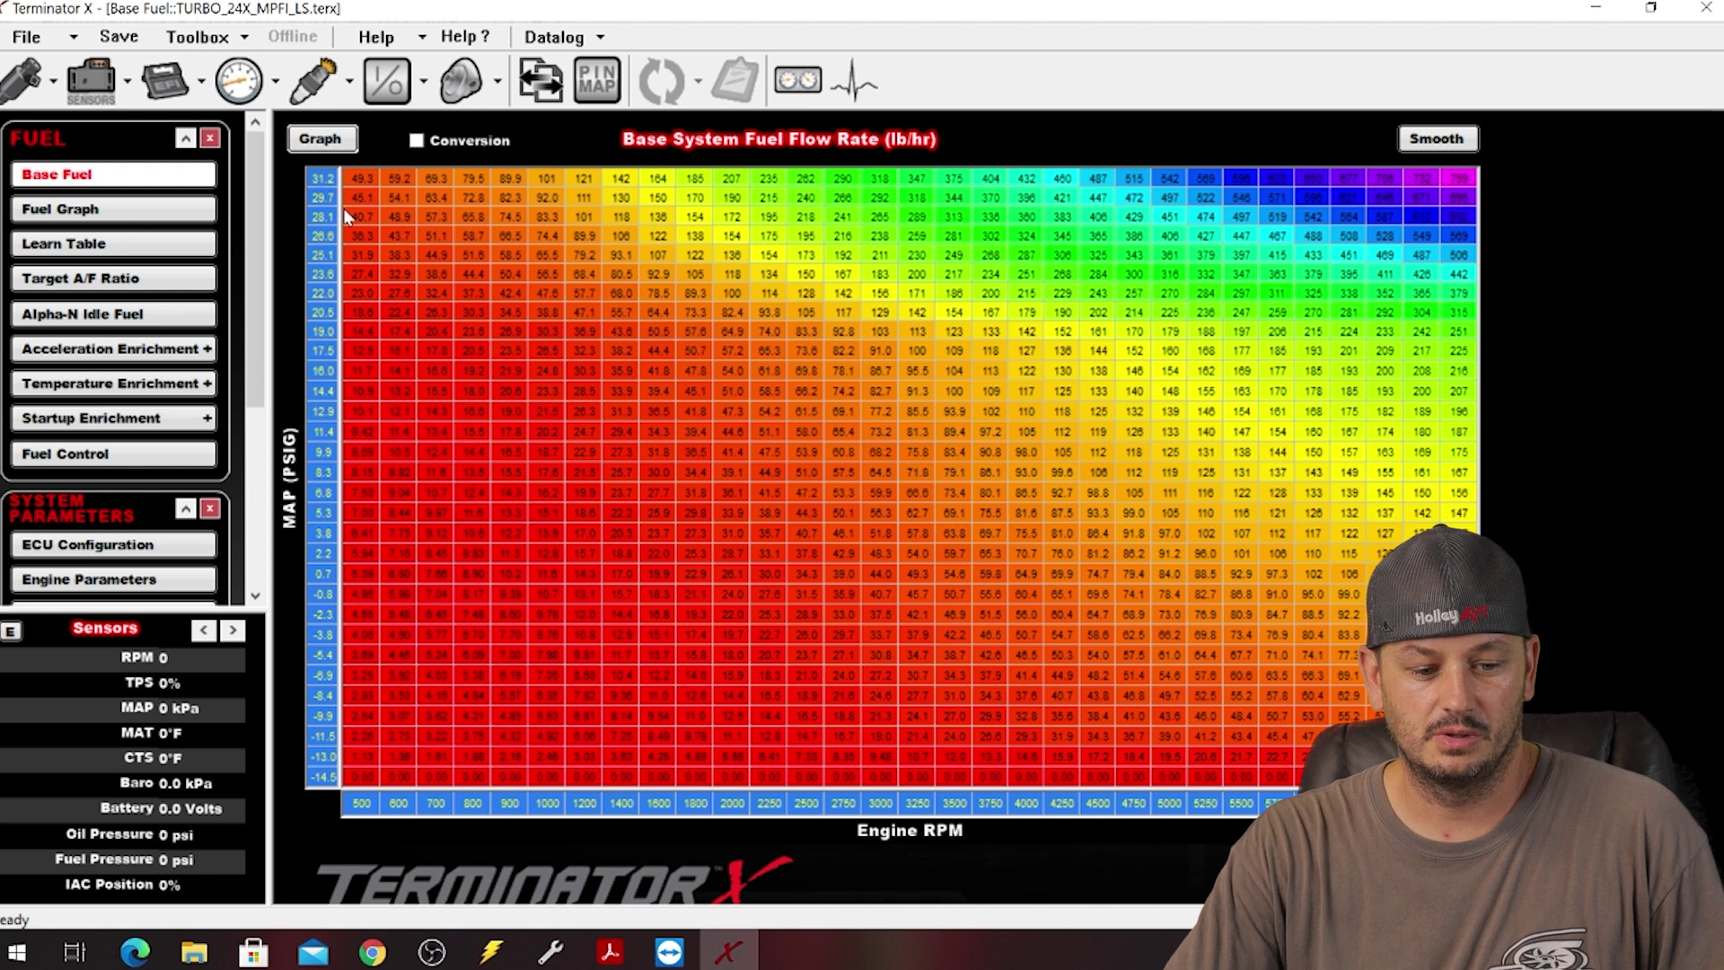
Open the Alpha-N Idle Fuel table and select its fuel-flow cells, all reading 0.0.
{"action": "left_click", "coordinate": [141, 318]}
{"action": "left_click_drag", "start_coordinate": [406, 335], "coordinate": [755, 504]}
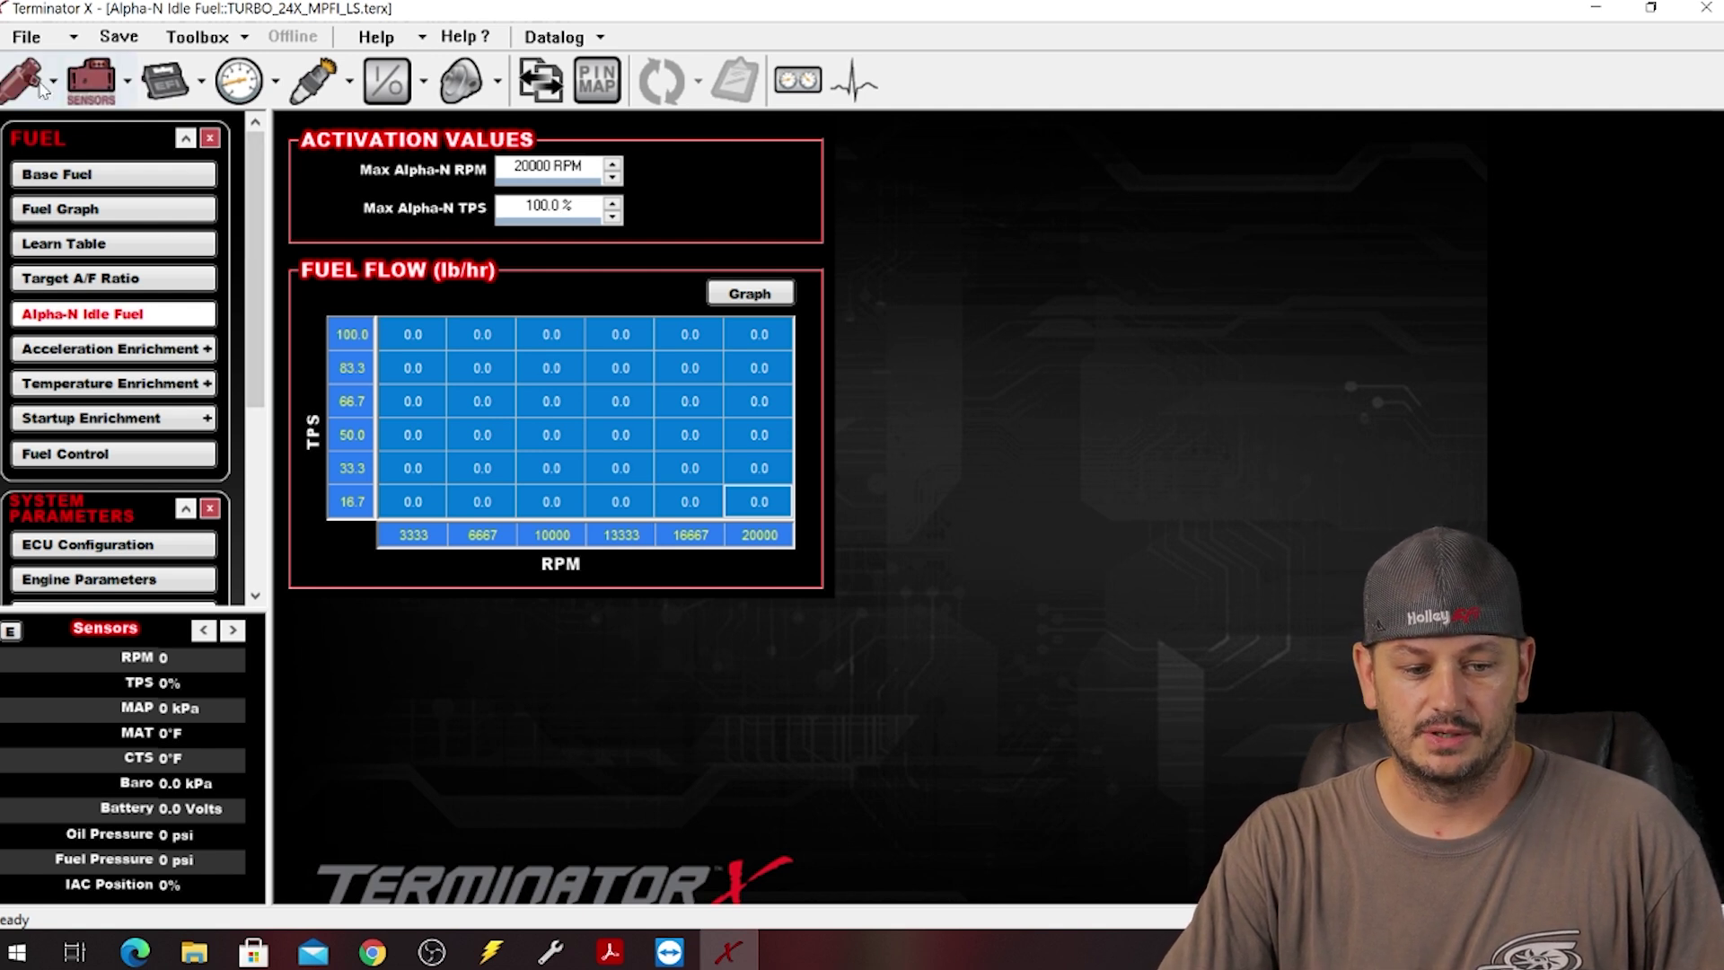
Back on Base Fuel, select the 500–1200 RPM cells from -0.8 to -14.5 psi, then deselect.
{"action": "left_click", "coordinate": [192, 172]}
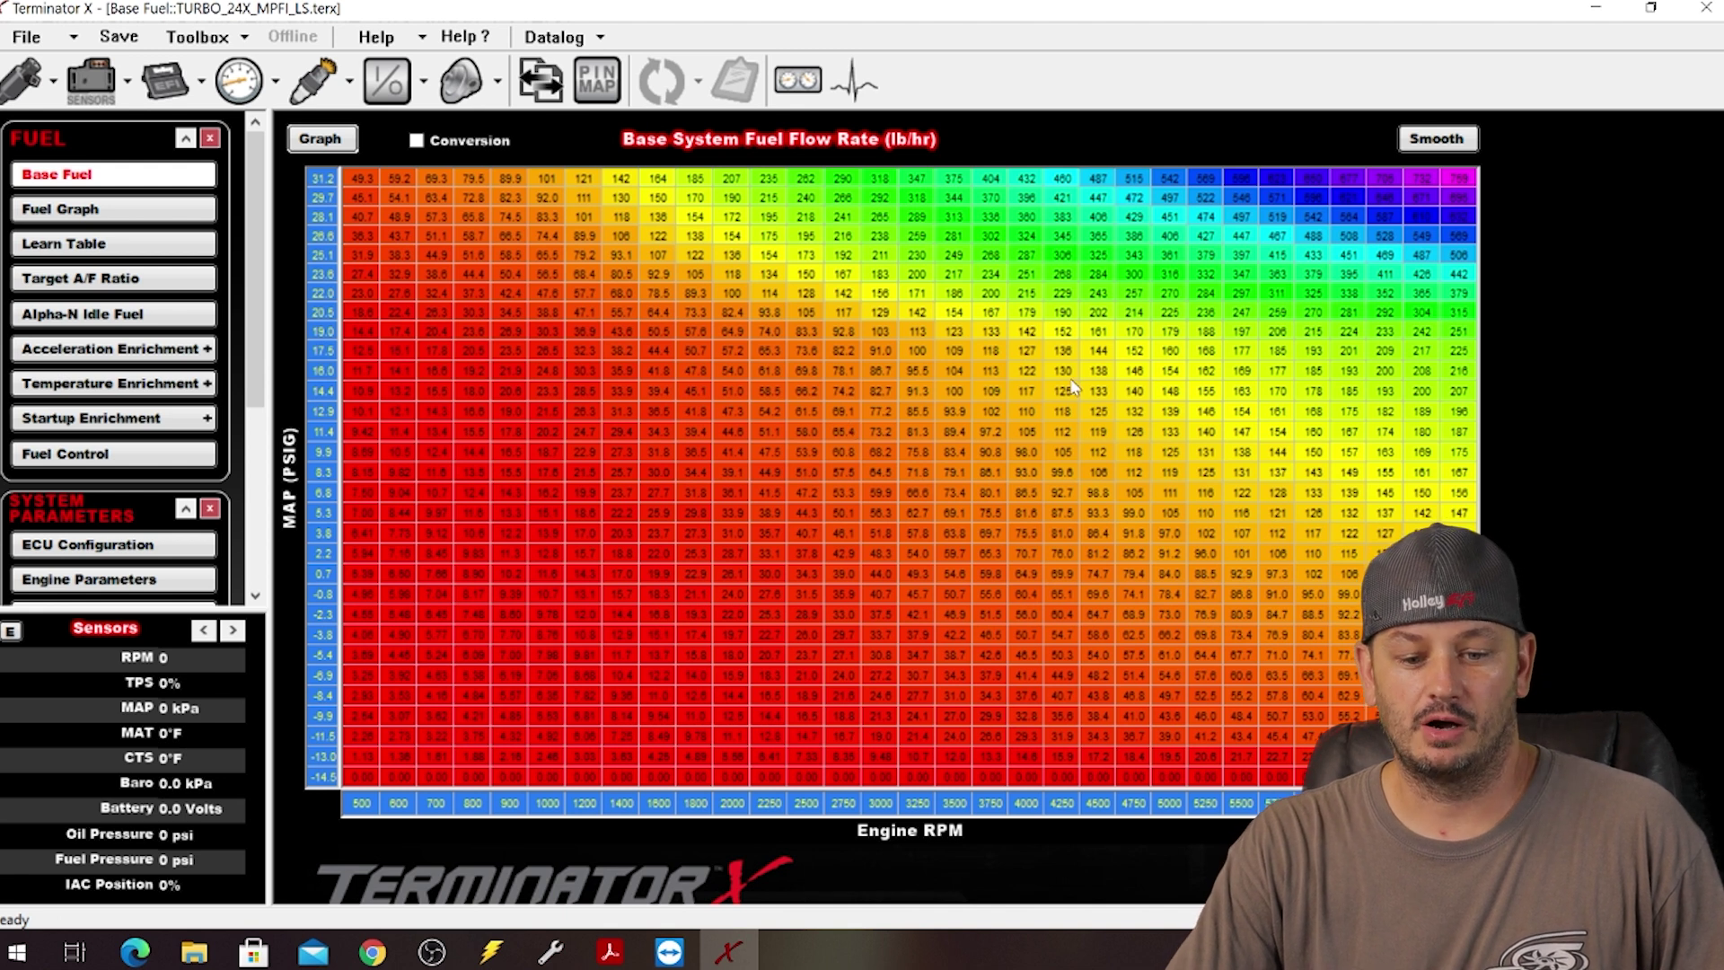
{"action": "left_click_drag", "start_coordinate": [589, 595], "coordinate": [362, 614]}
{"action": "left_click", "coordinate": [582, 676]}
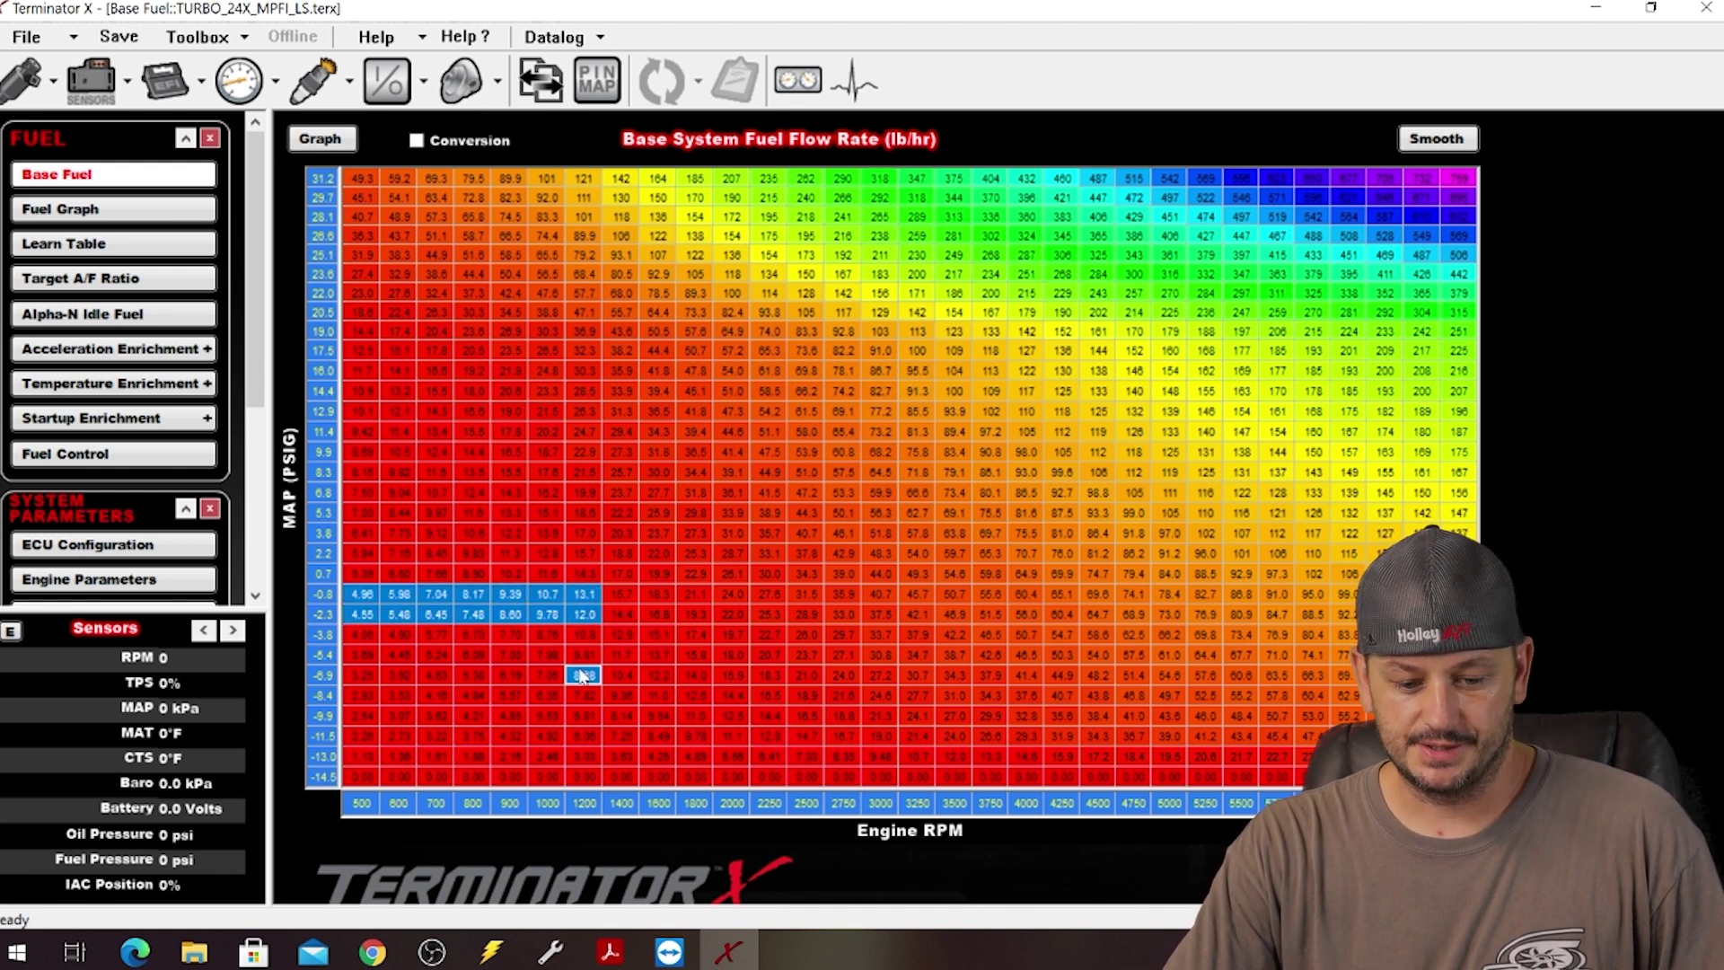
{"action": "left_click", "coordinate": [596, 779], "text": "shift"}
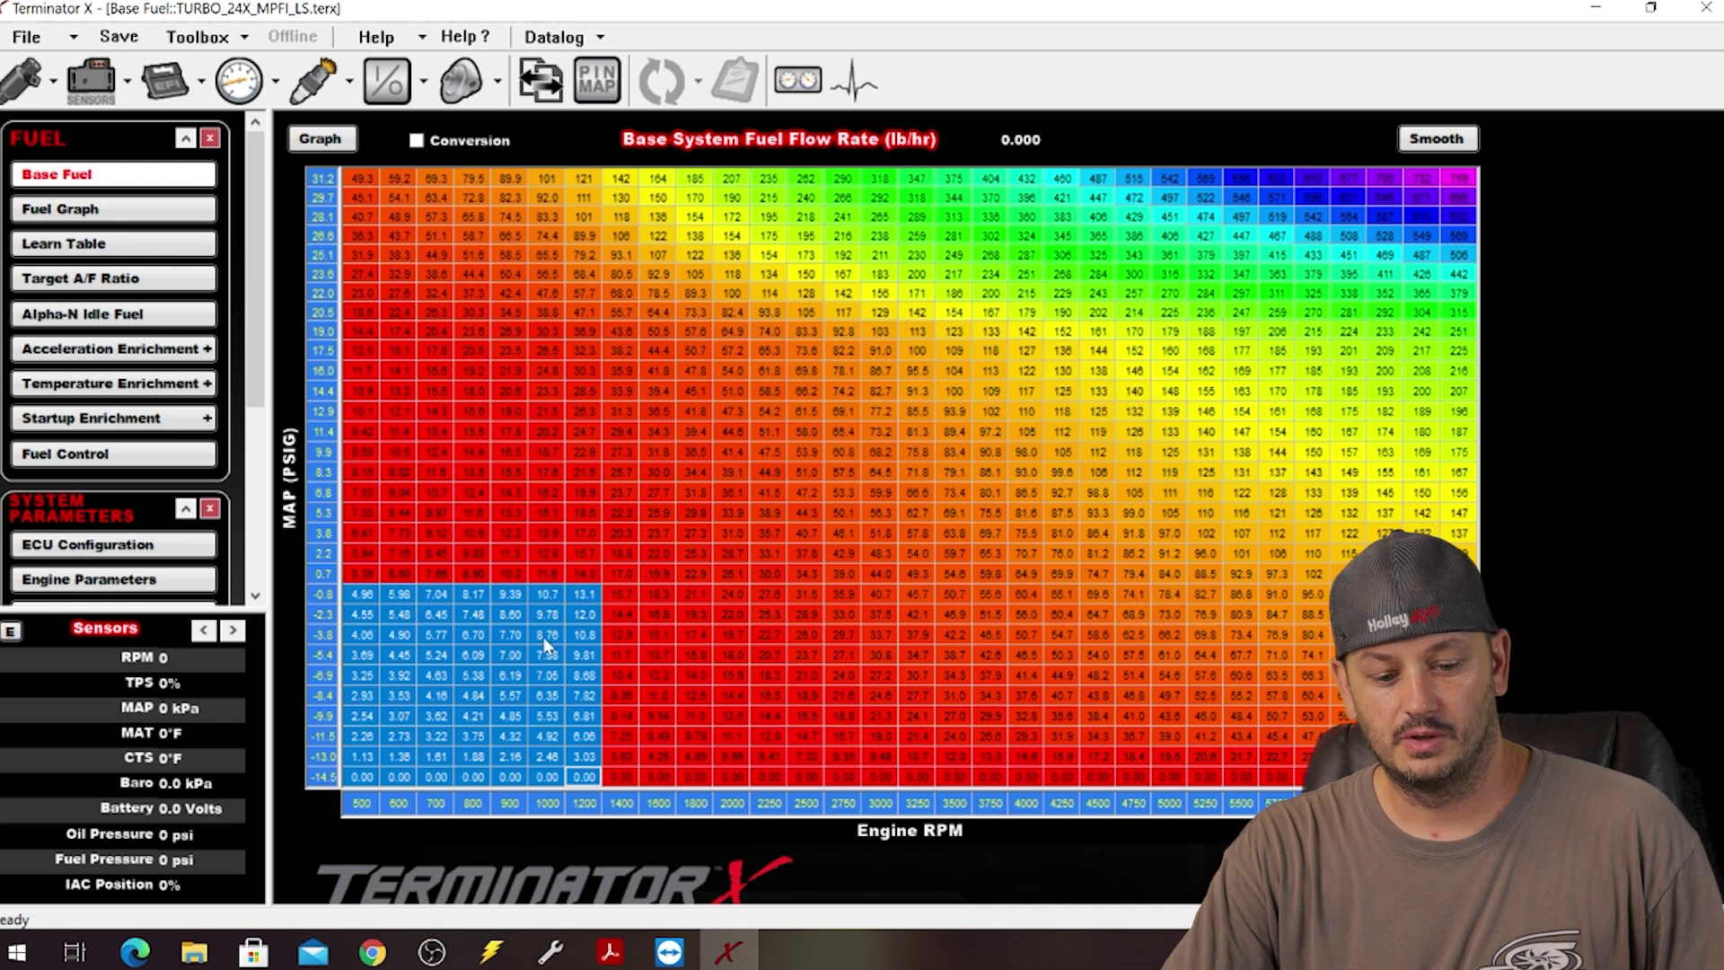
{"action": "key", "text": "Escape"}
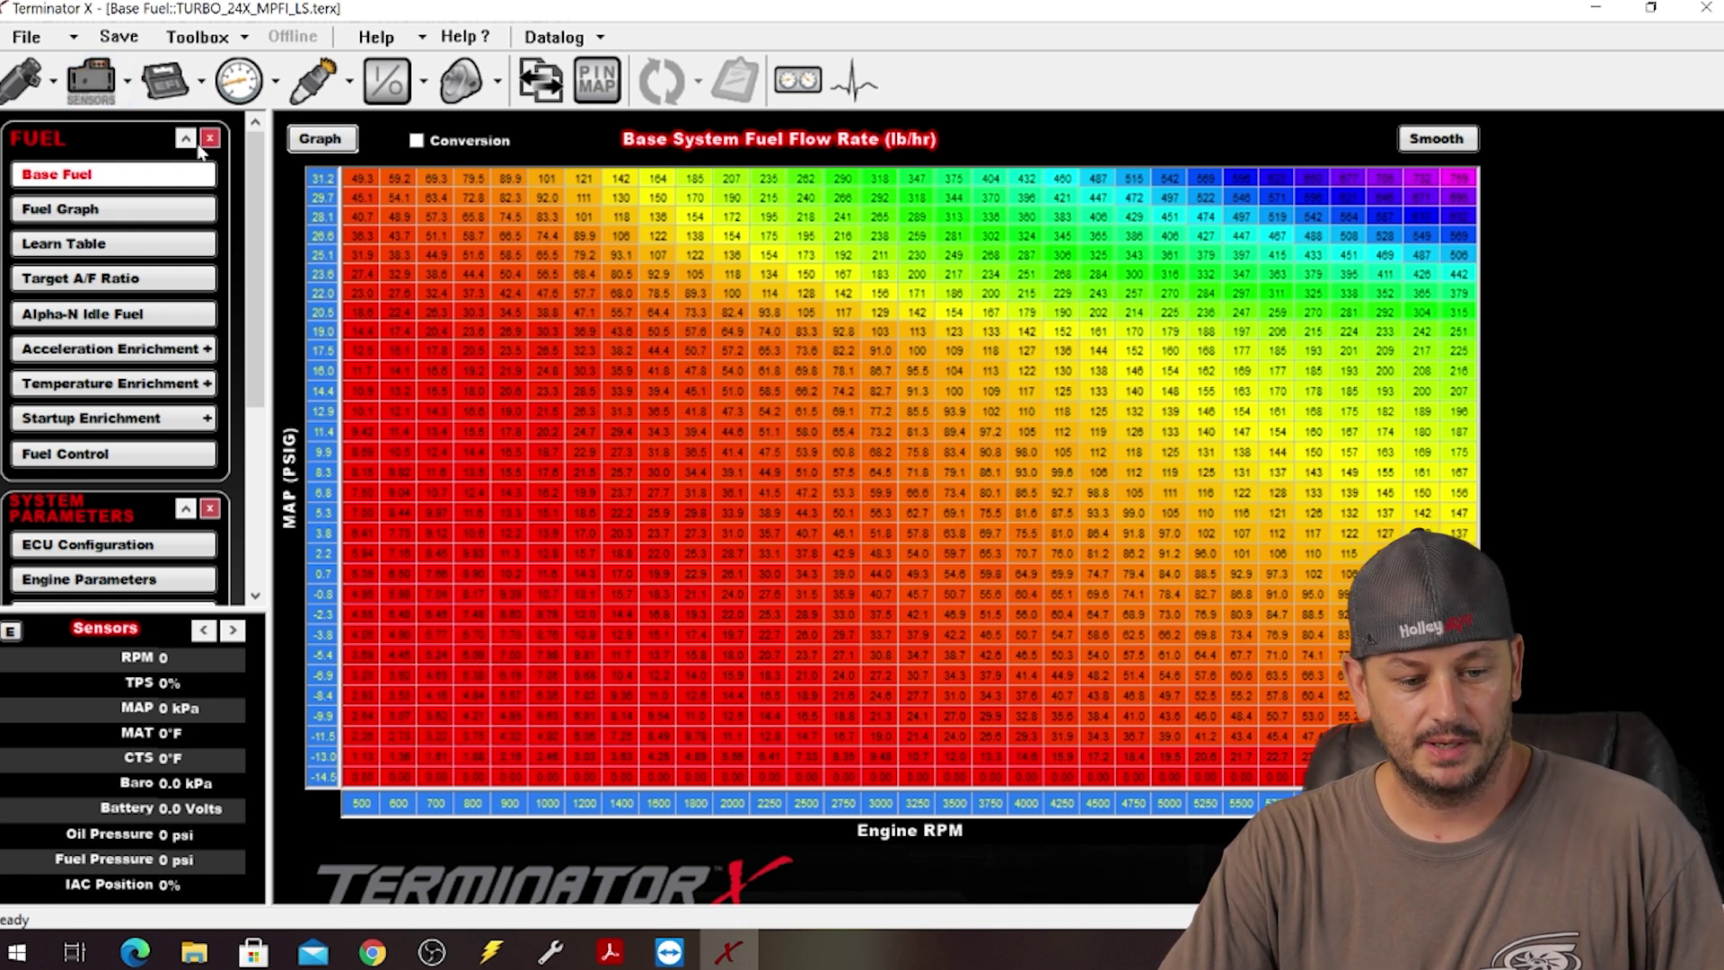
Set Load Sensing to VE Combo and accept converting the fuel map and updating table axes.
{"action": "left_click", "coordinate": [106, 315]}
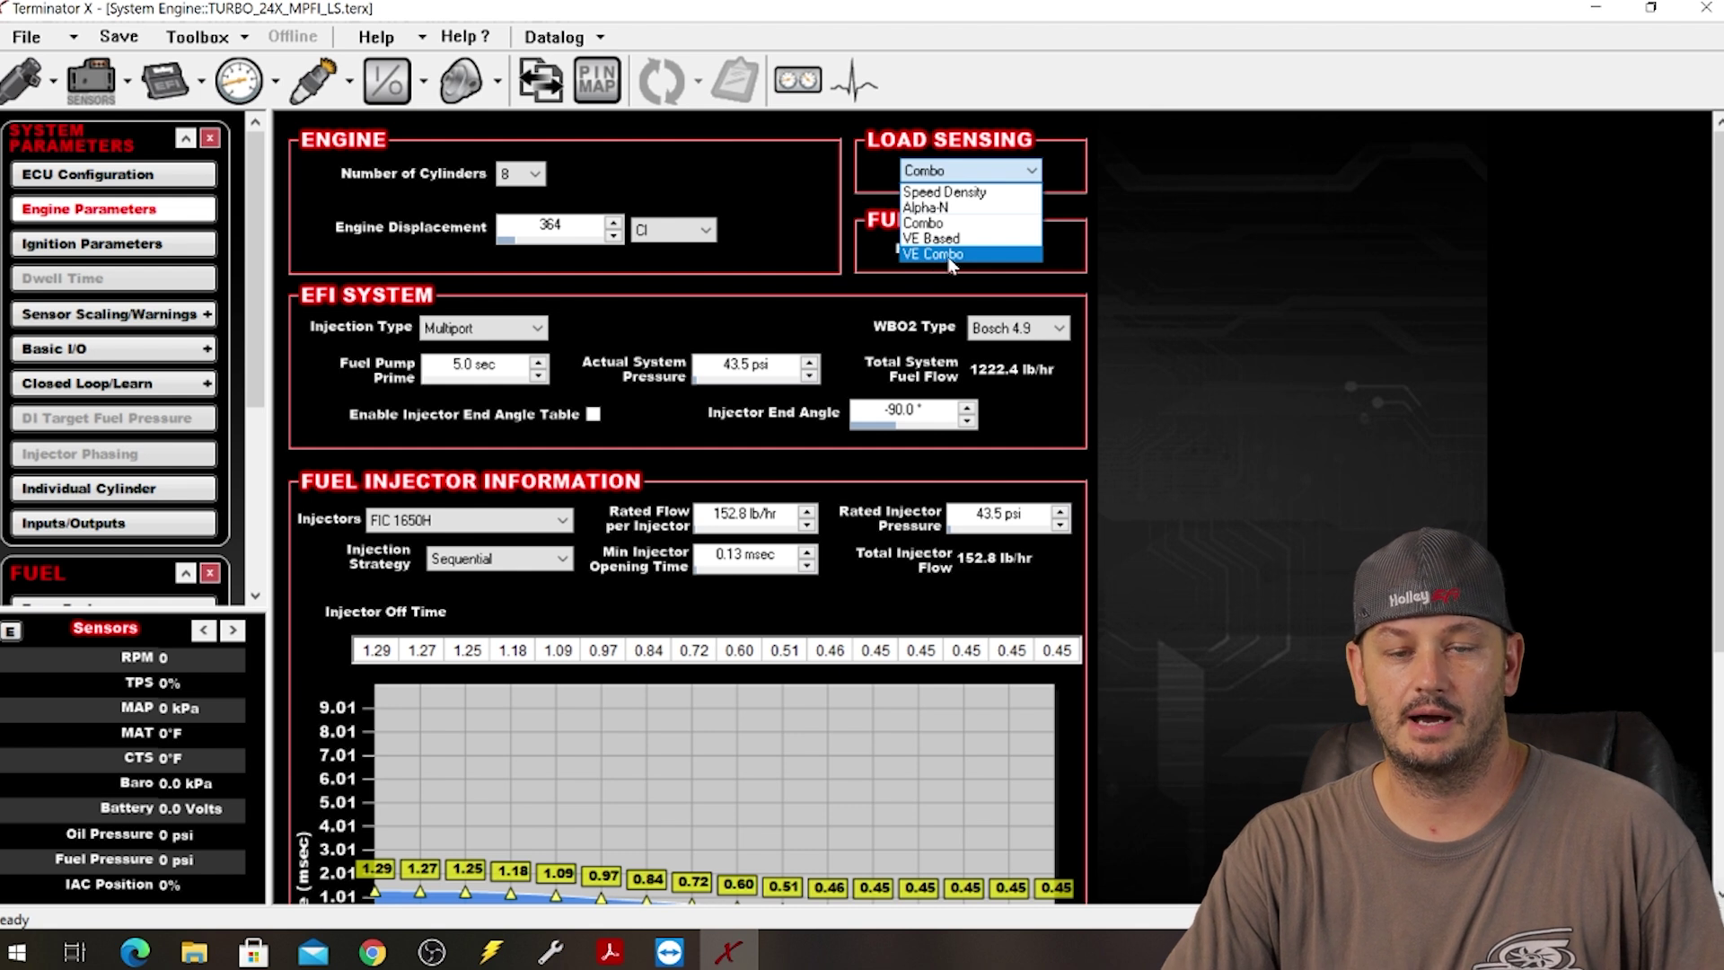
{"action": "left_click", "coordinate": [950, 257]}
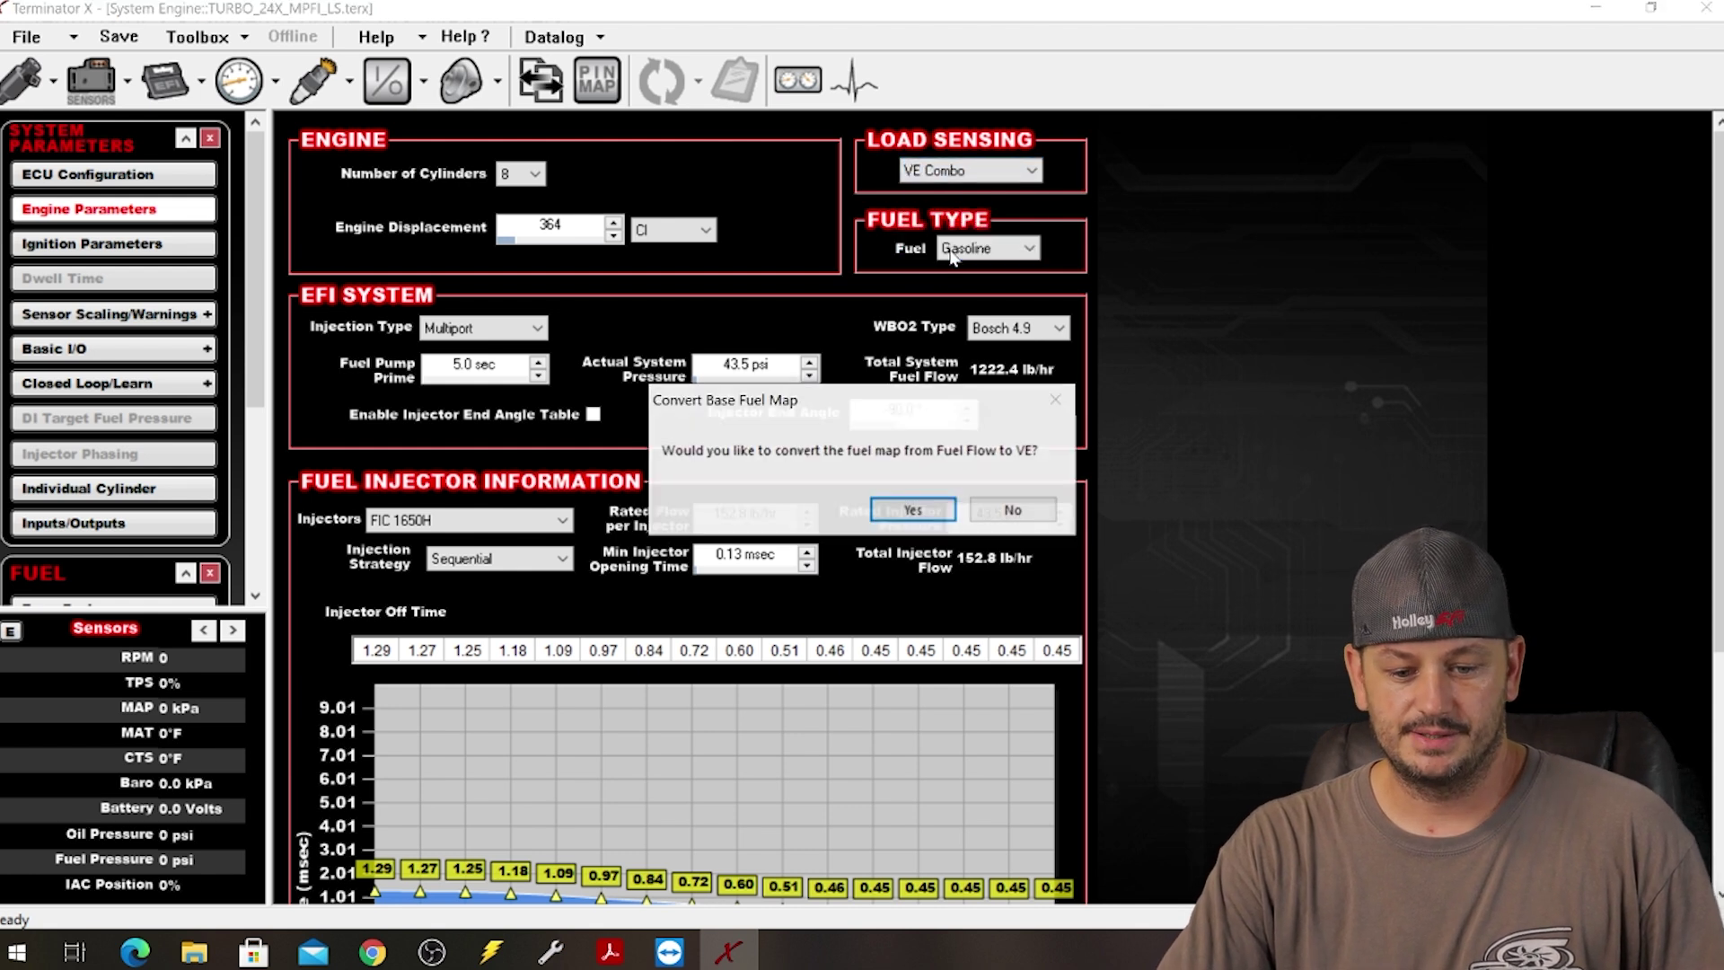
{"action": "left_click", "coordinate": [937, 508]}
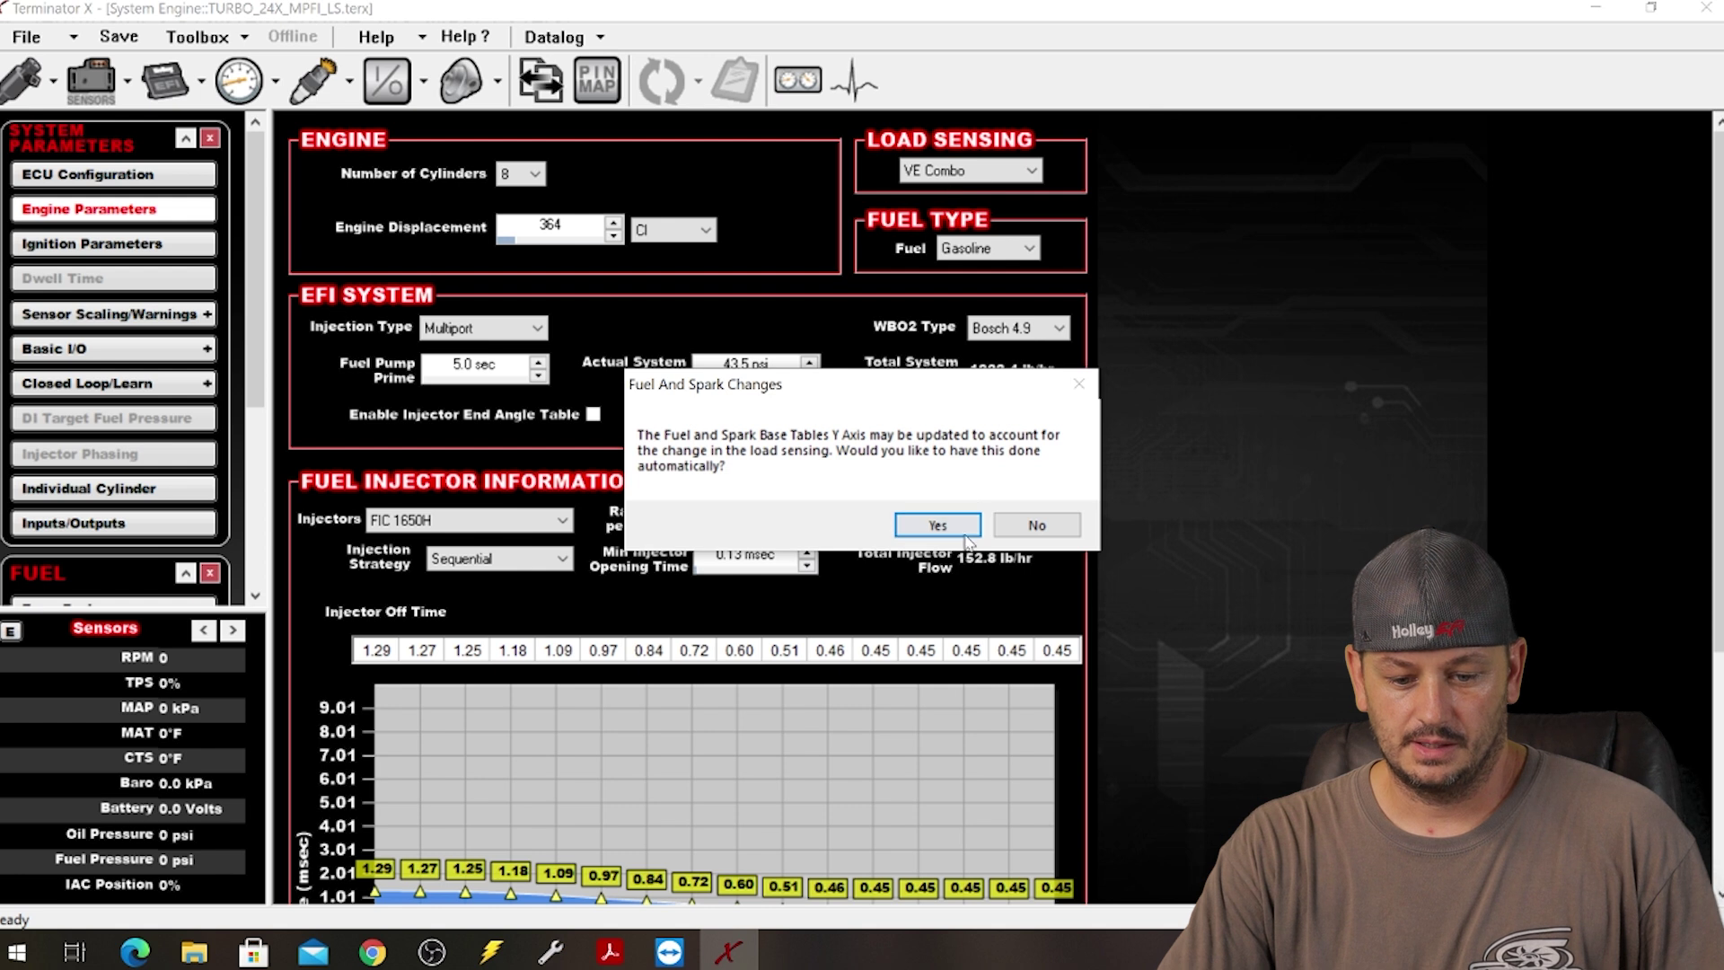
{"action": "left_click", "coordinate": [934, 522]}
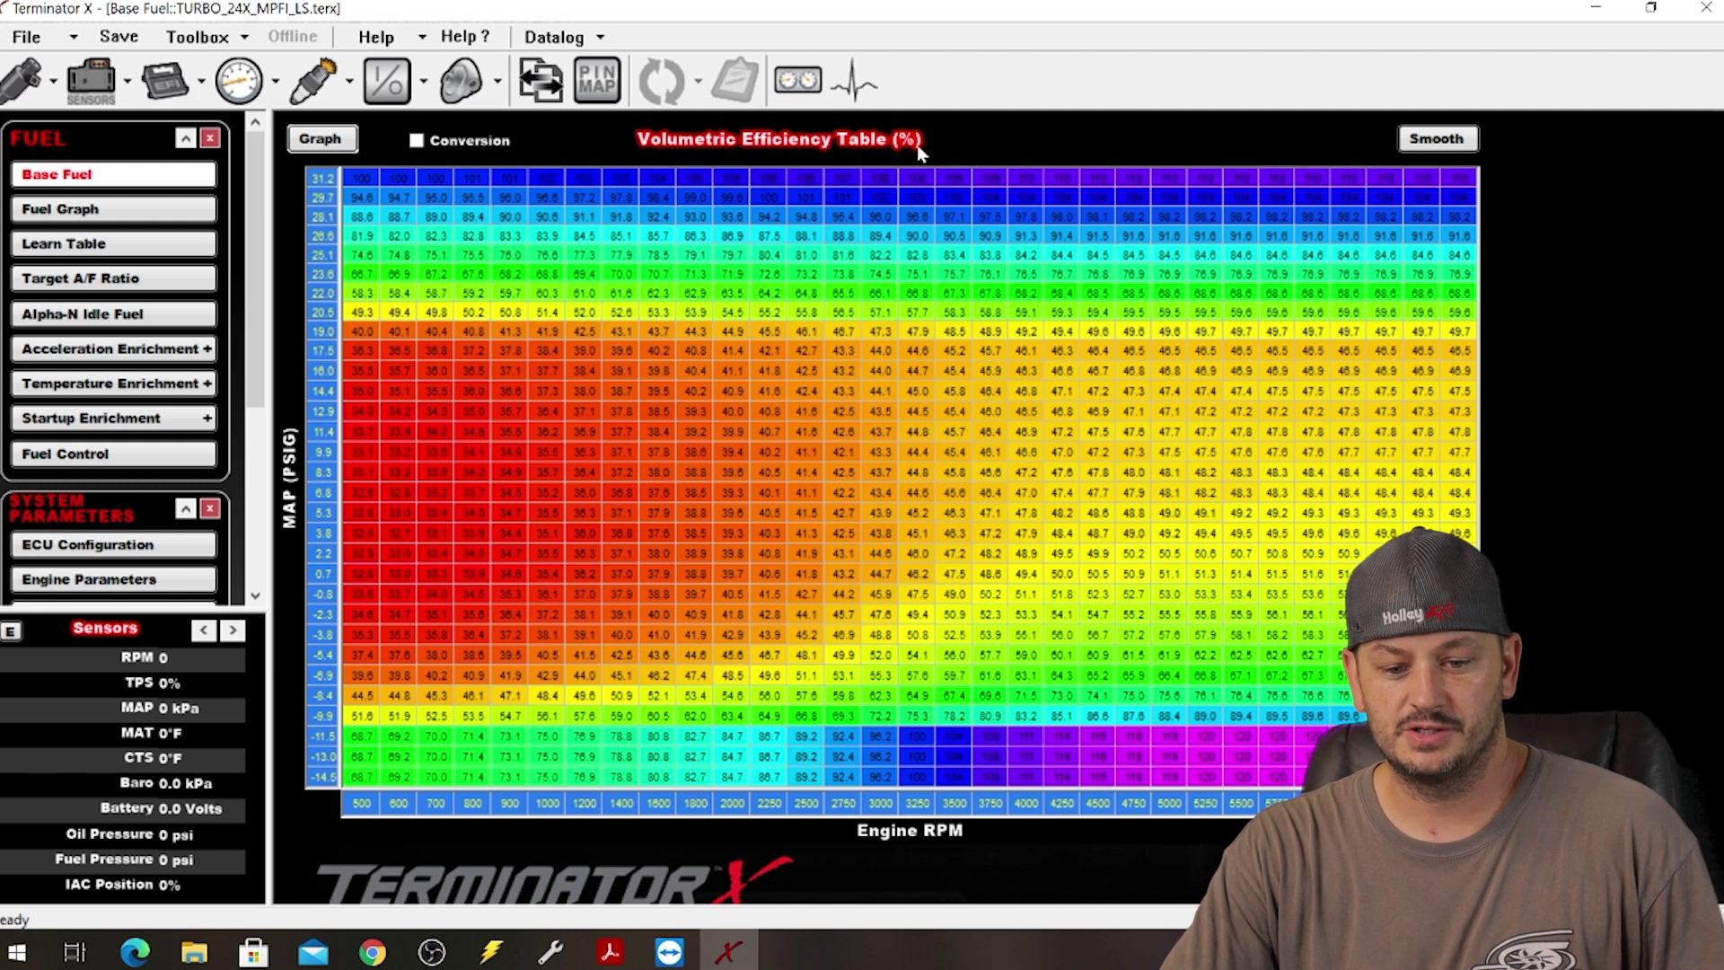
View the Alpha-N Idle Fuel table under VE Combo, its lb/hr cells still 0.0.
{"action": "left_click", "coordinate": [112, 316]}
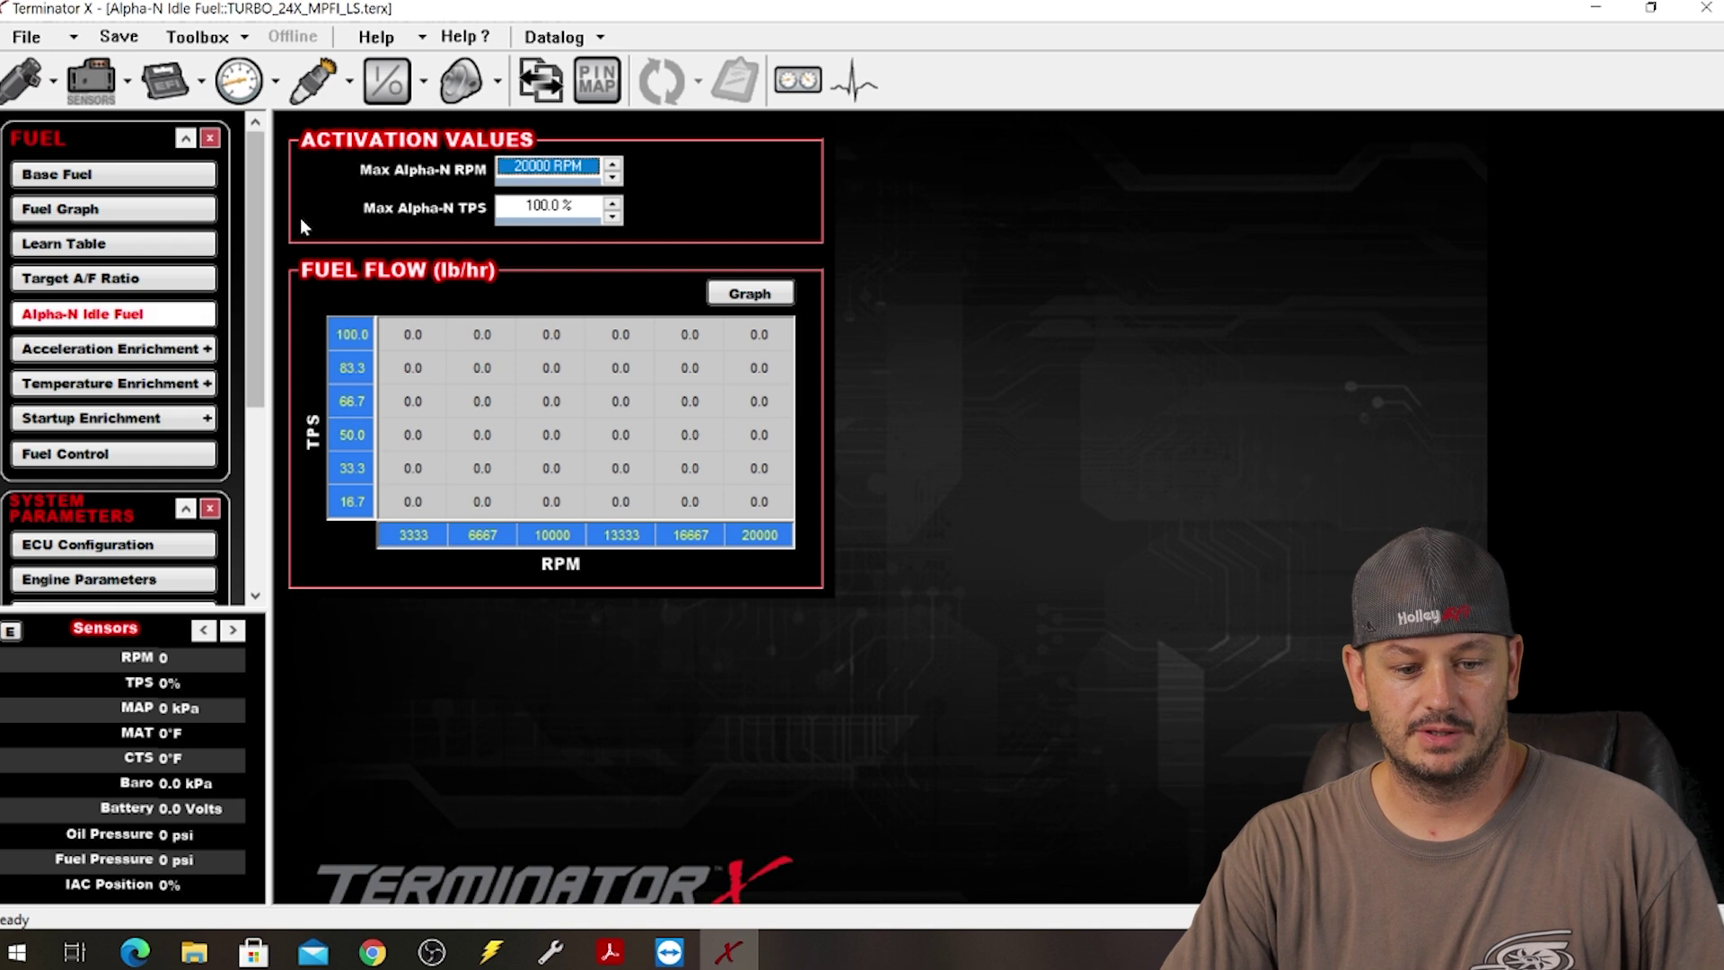